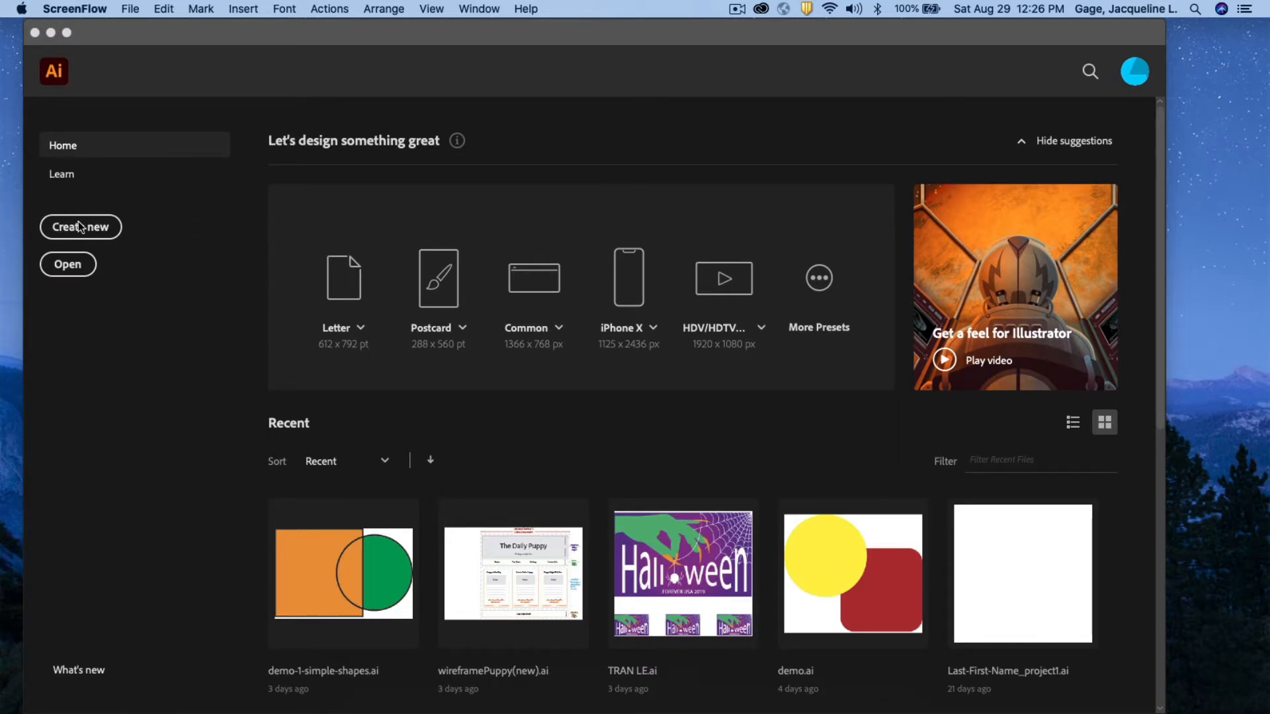
# Step: Start a new document and show the blank print presets with Letter selected
pyautogui.click(78, 229)
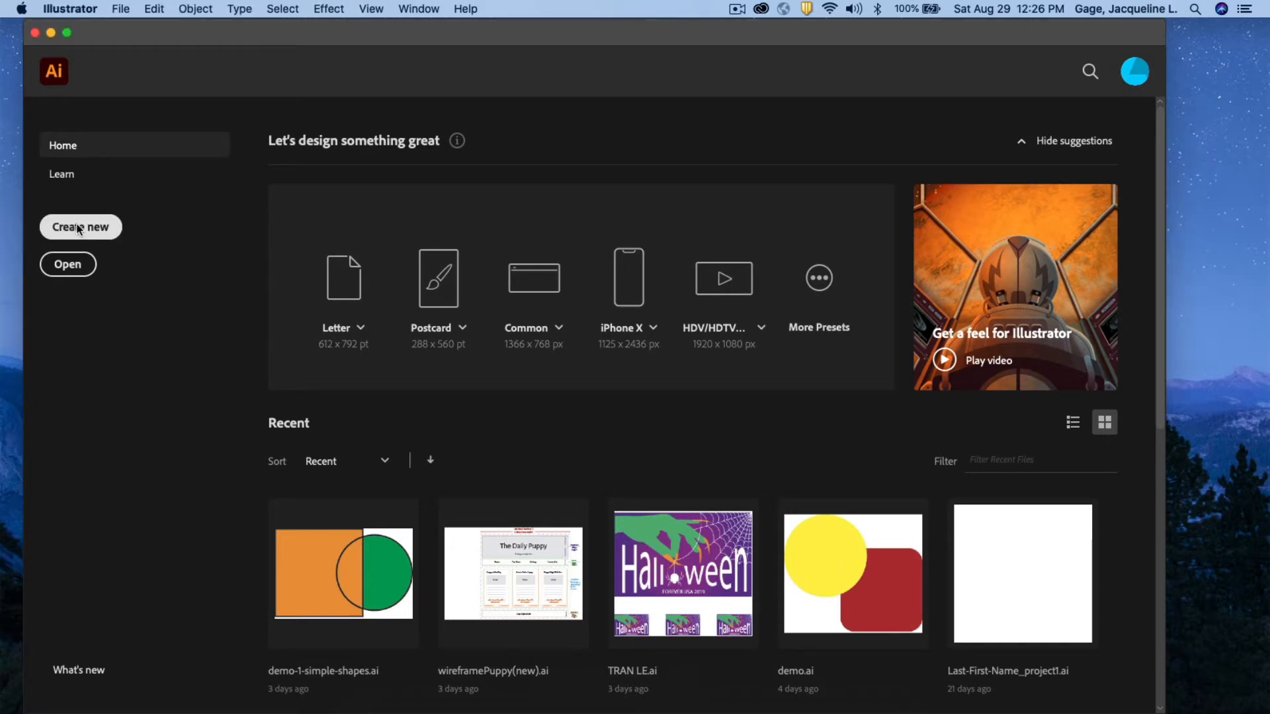
pyautogui.click(79, 228)
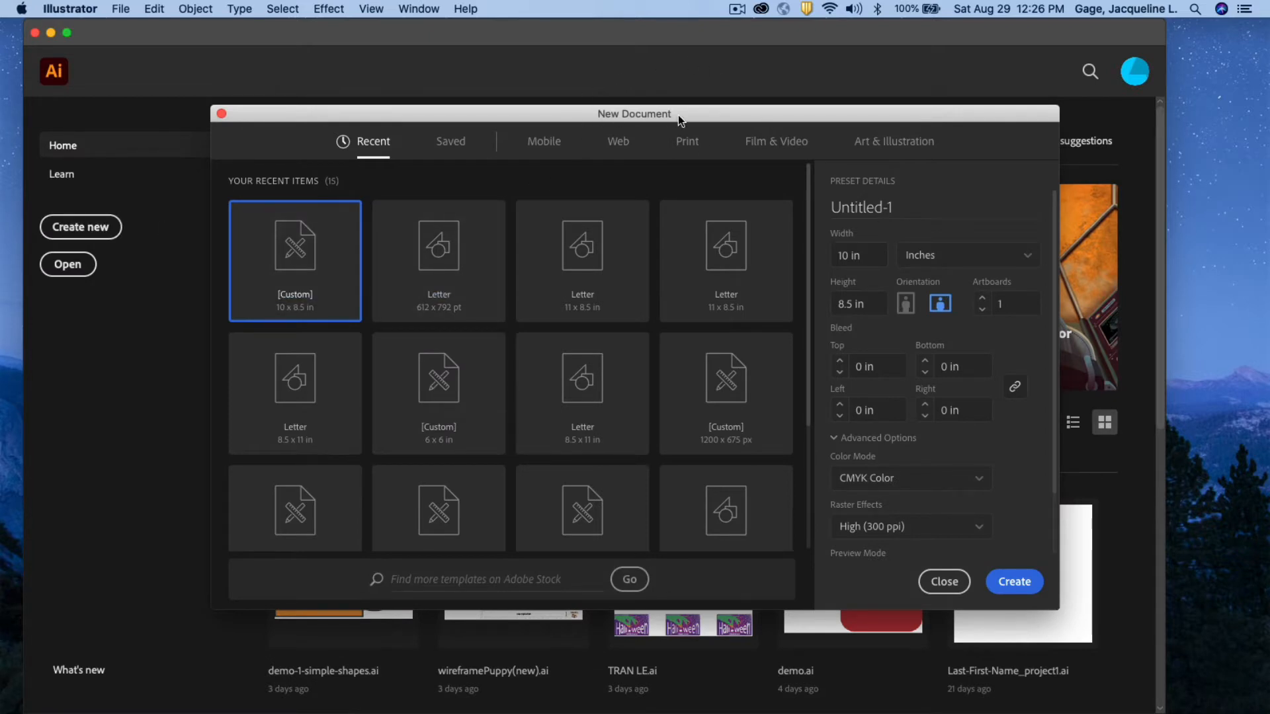
pyautogui.moveTo(682, 110); pyautogui.dragTo(642, 90)
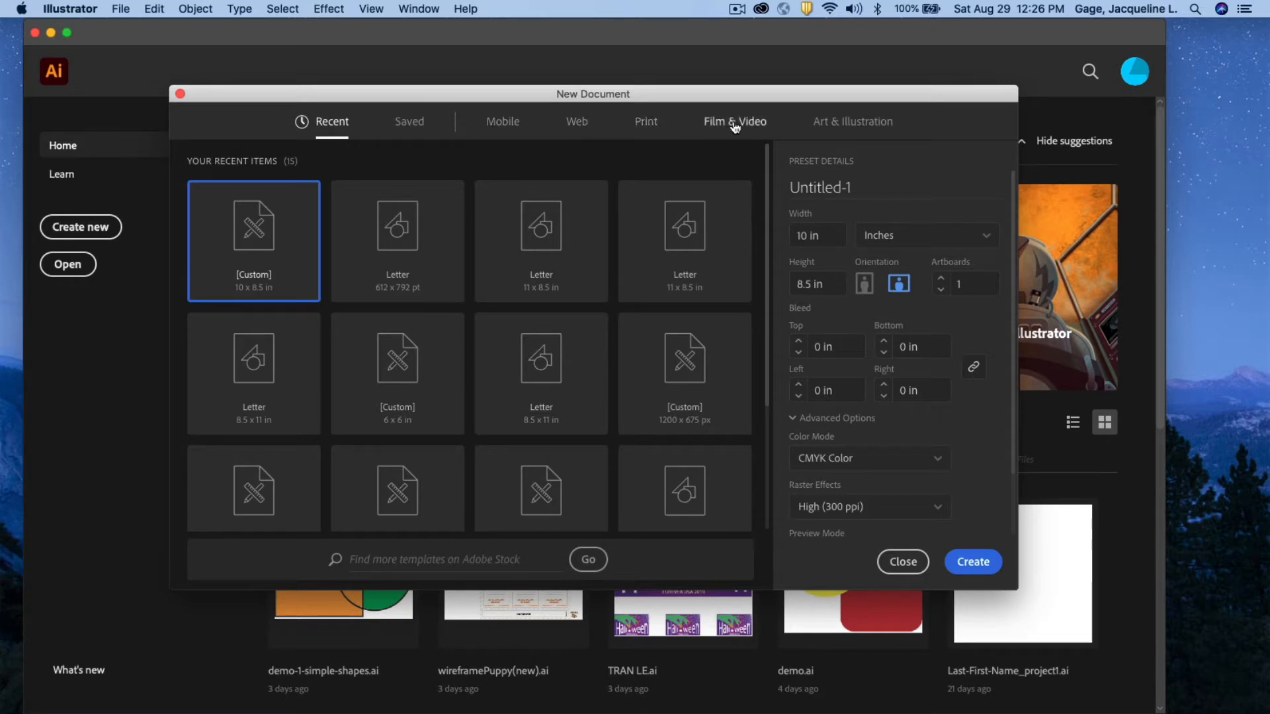
pyautogui.click(645, 123)
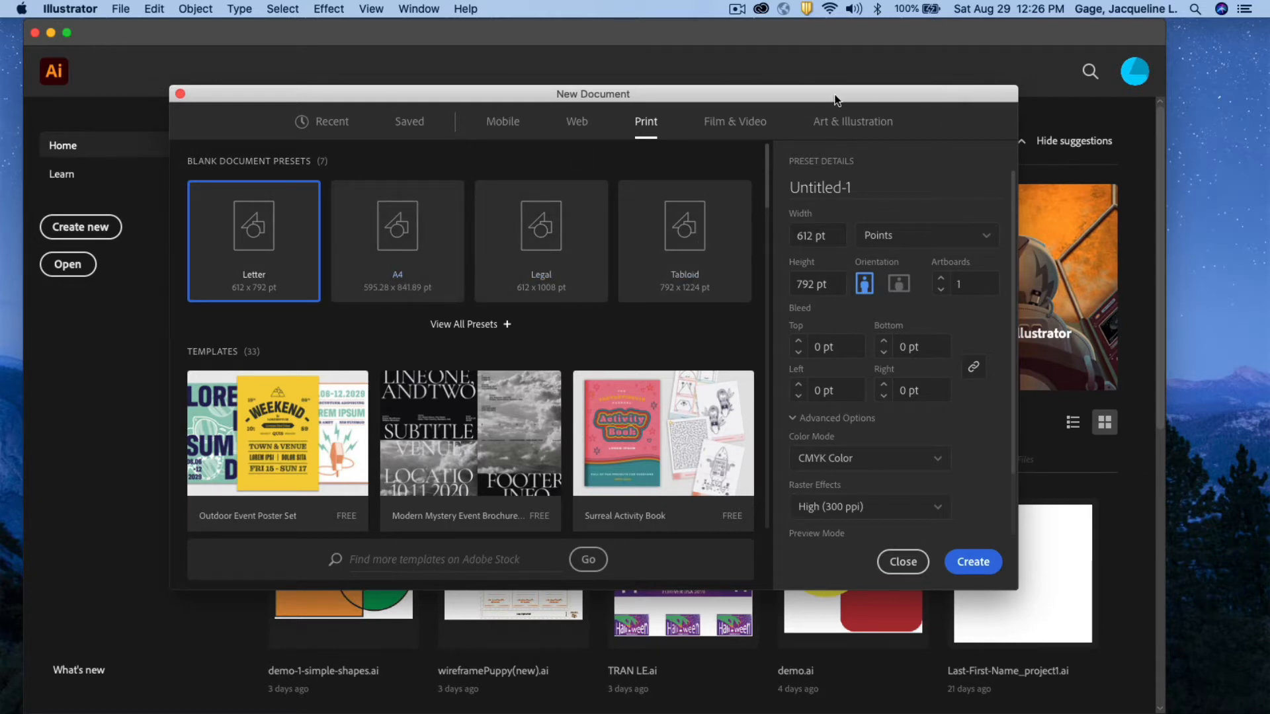
pyautogui.moveTo(835, 89); pyautogui.dragTo(825, 82)
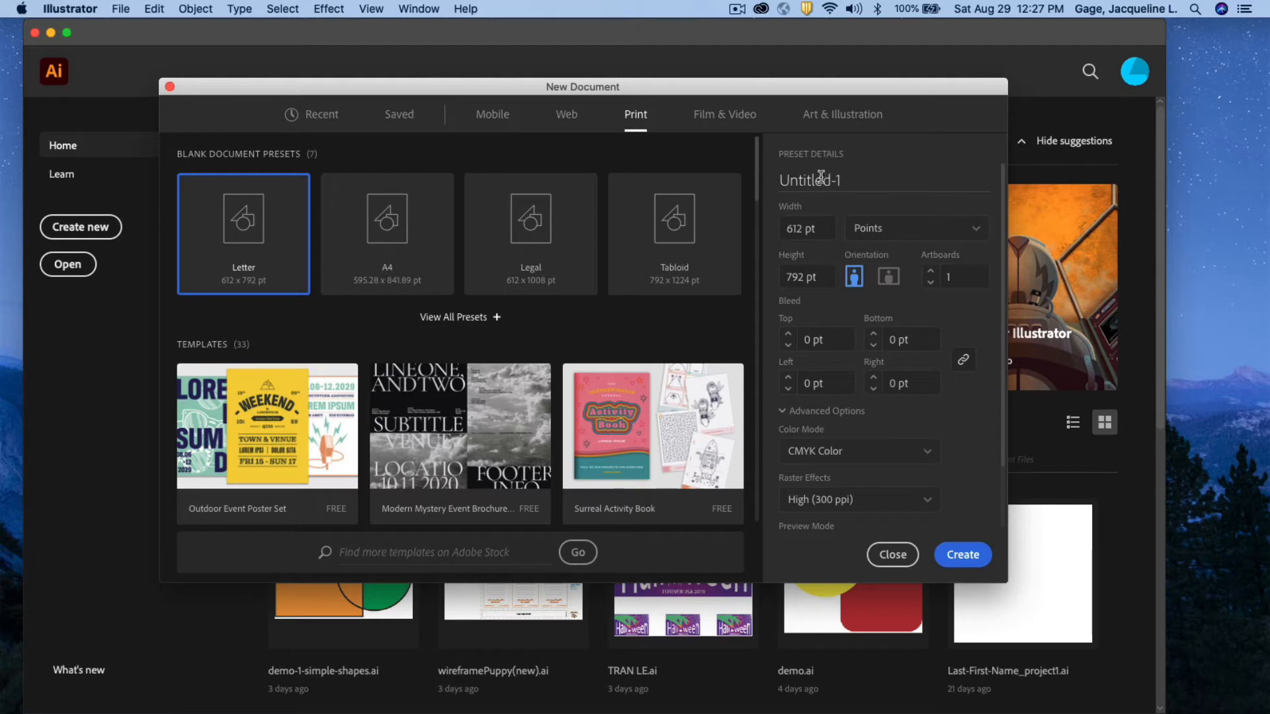
# Step: Set the units to inches, the width to 8 in and the height to 10 in, and create the document
pyautogui.click(974, 232)
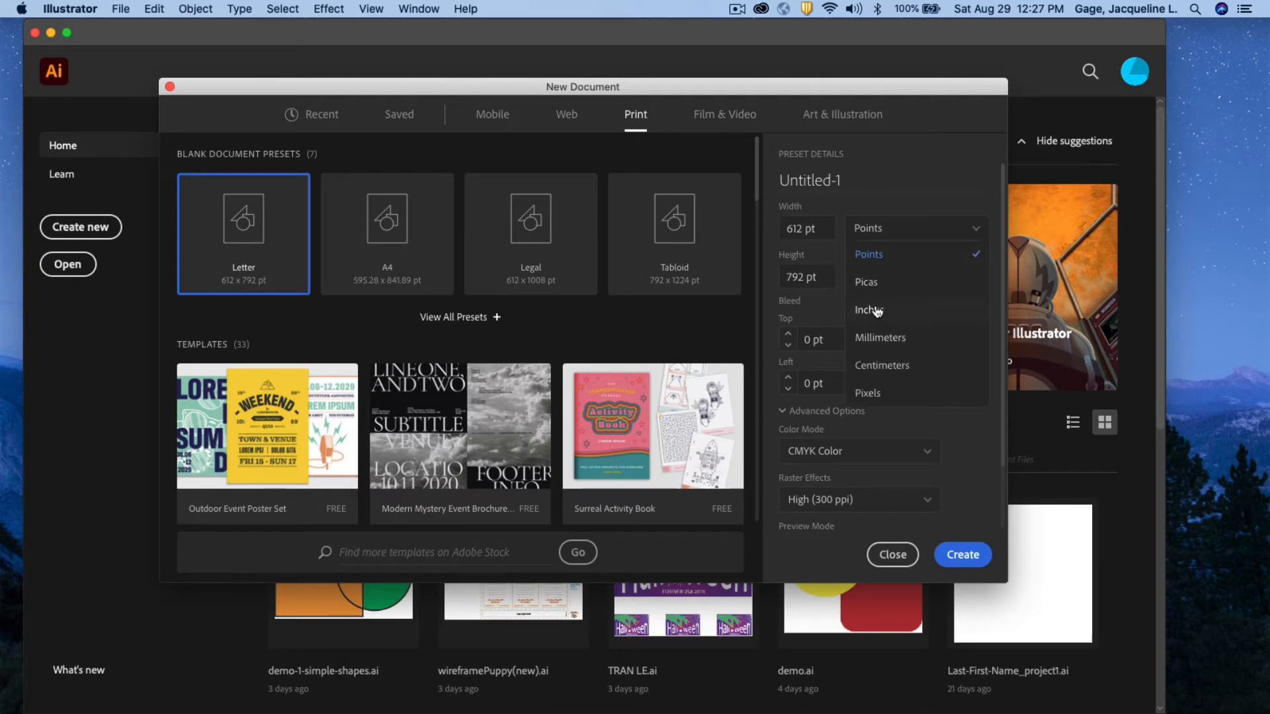
pyautogui.click(875, 310)
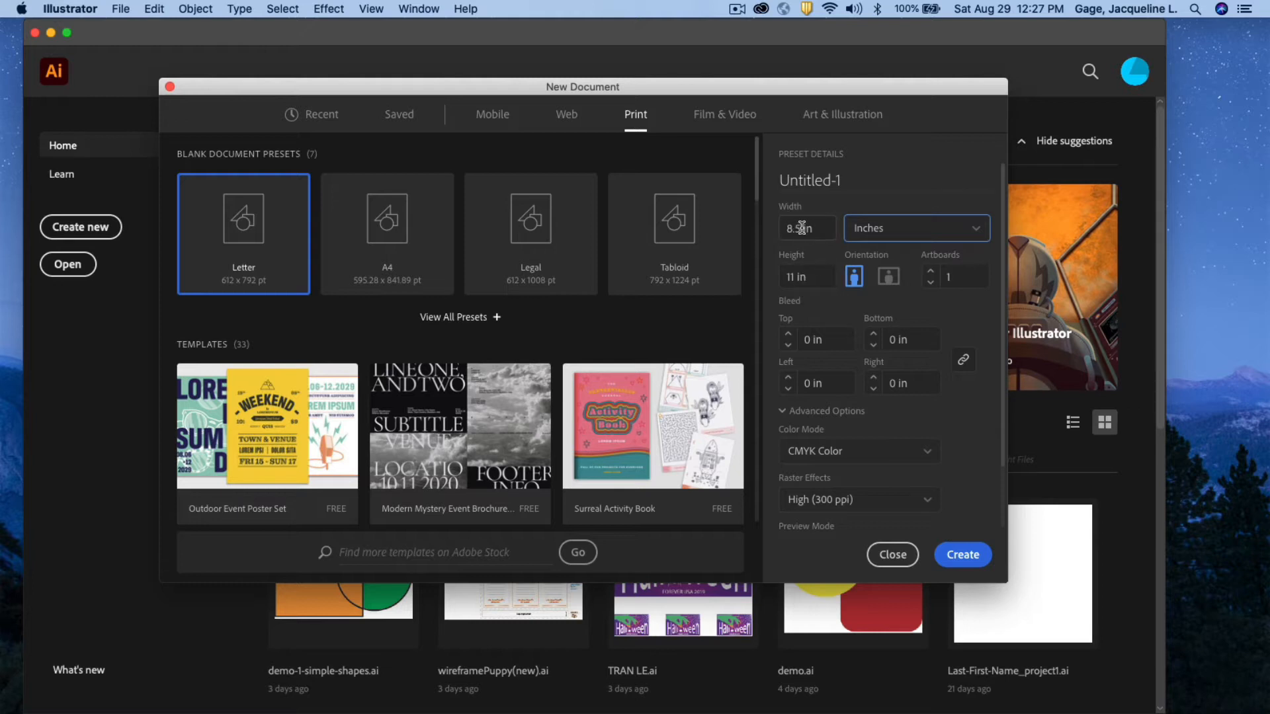
pyautogui.moveTo(802, 227); pyautogui.dragTo(776, 230)
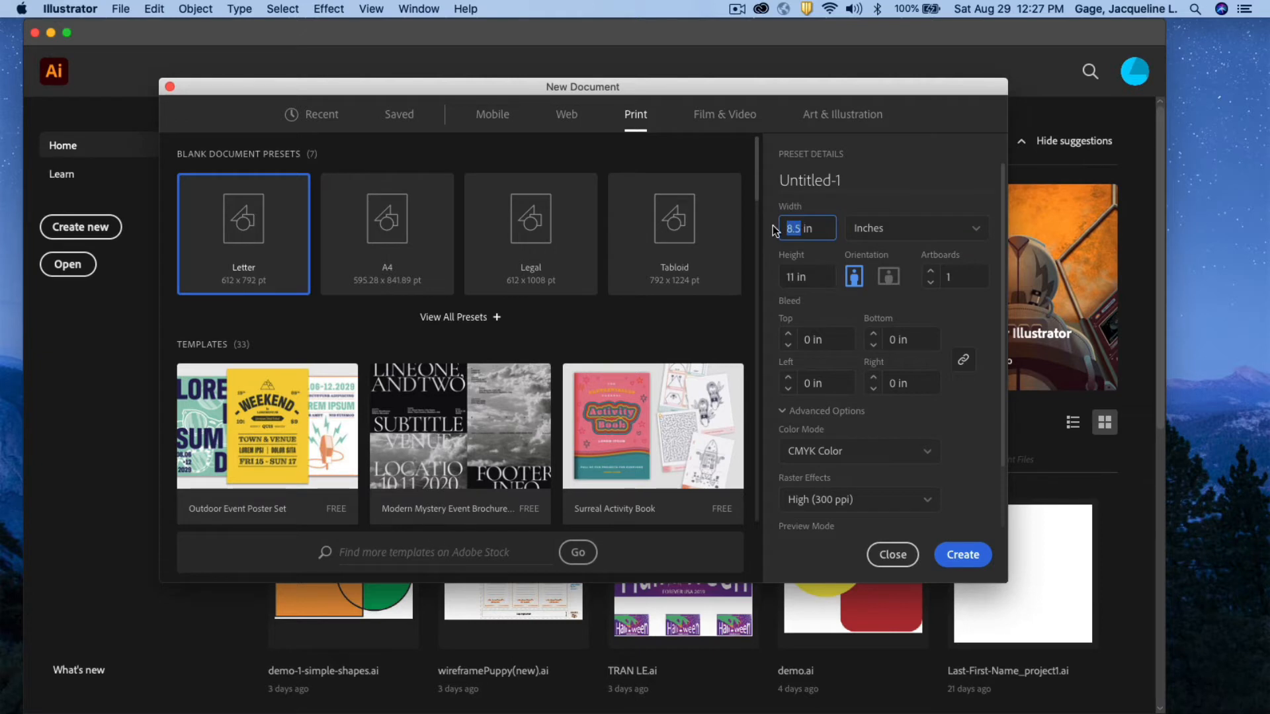
pyautogui.write('8')
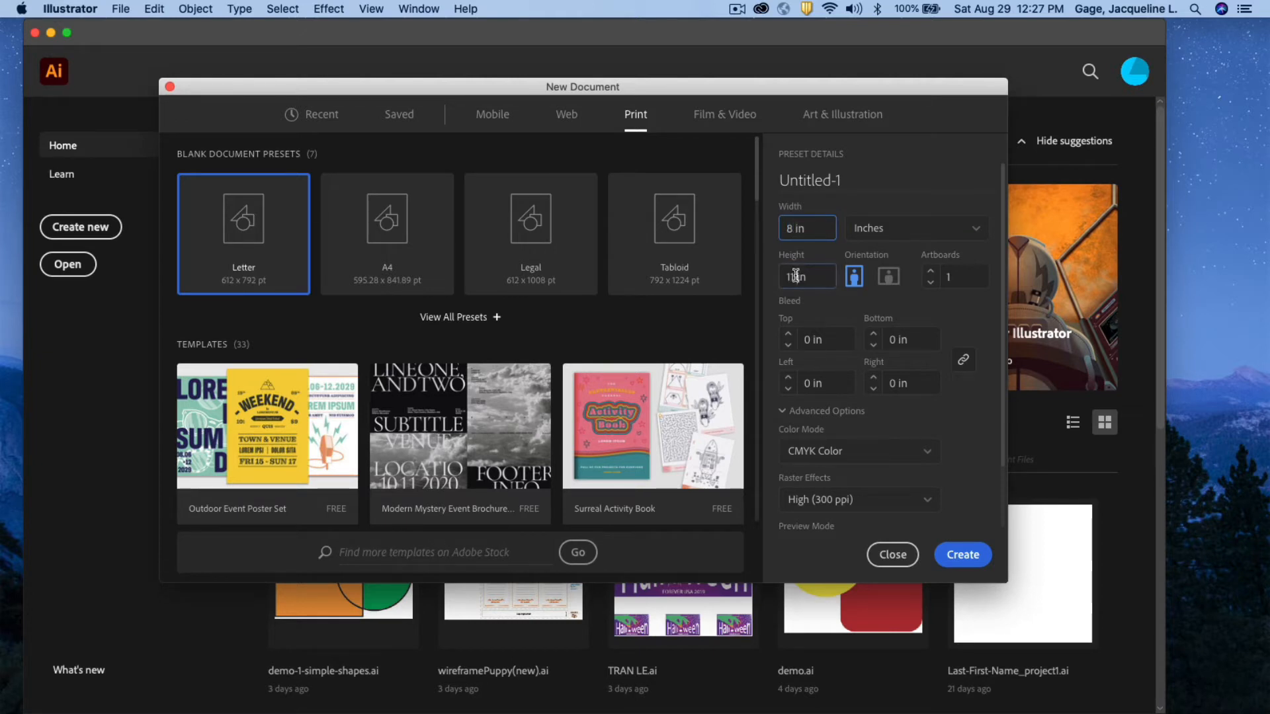
pyautogui.moveTo(799, 276); pyautogui.dragTo(779, 279)
pyautogui.write('10')
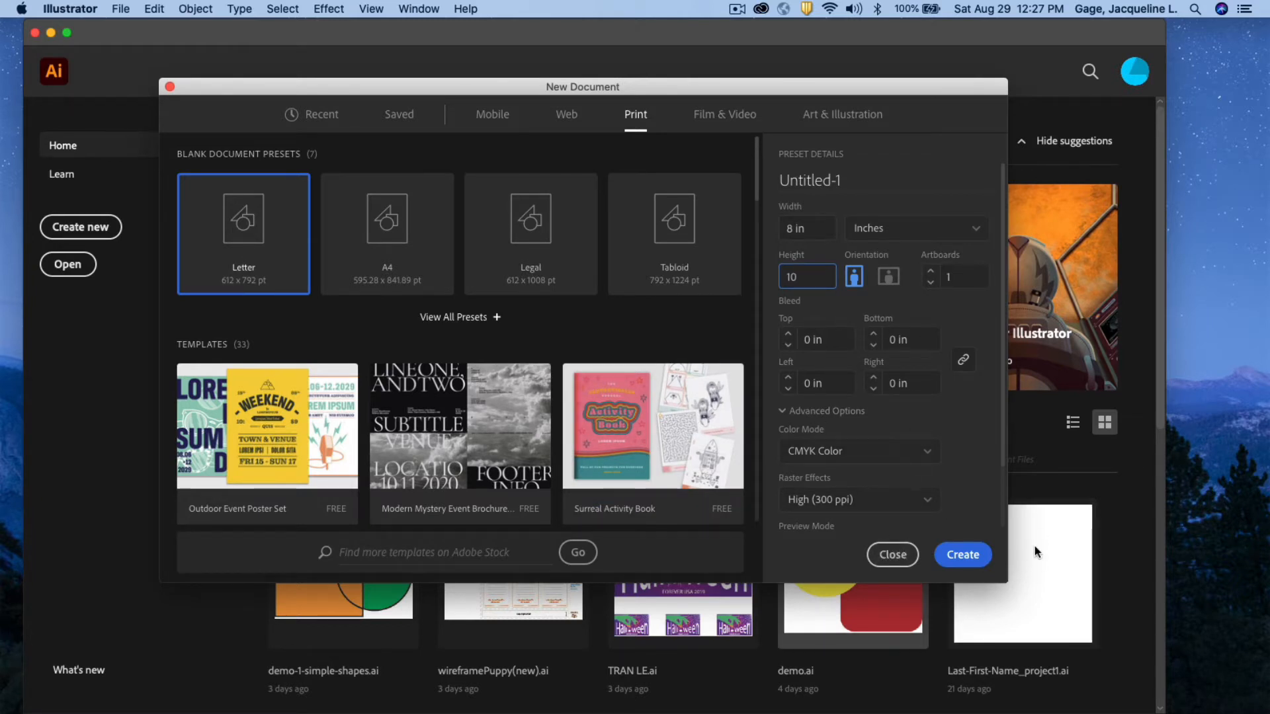
pyautogui.click(960, 555)
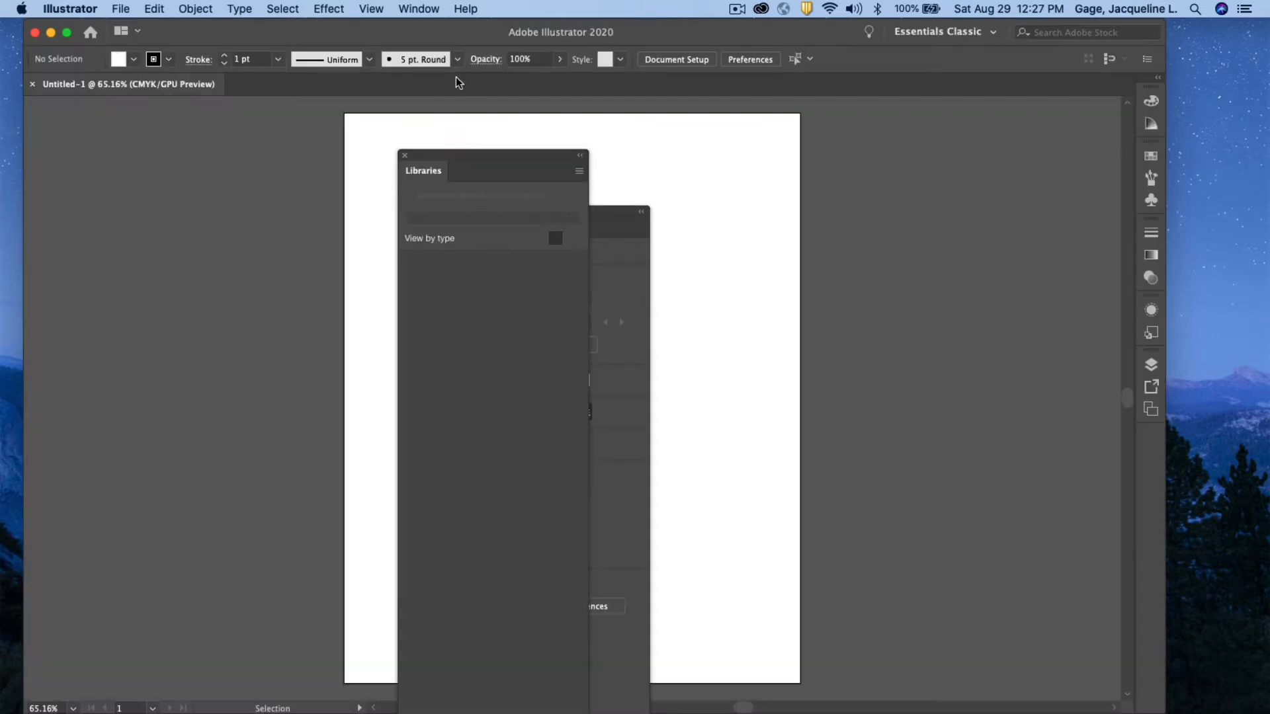
# Step: Close the floating Libraries, Properties and Align panels and bring the floating tools into full view beside the artboard
pyautogui.click(405, 155)
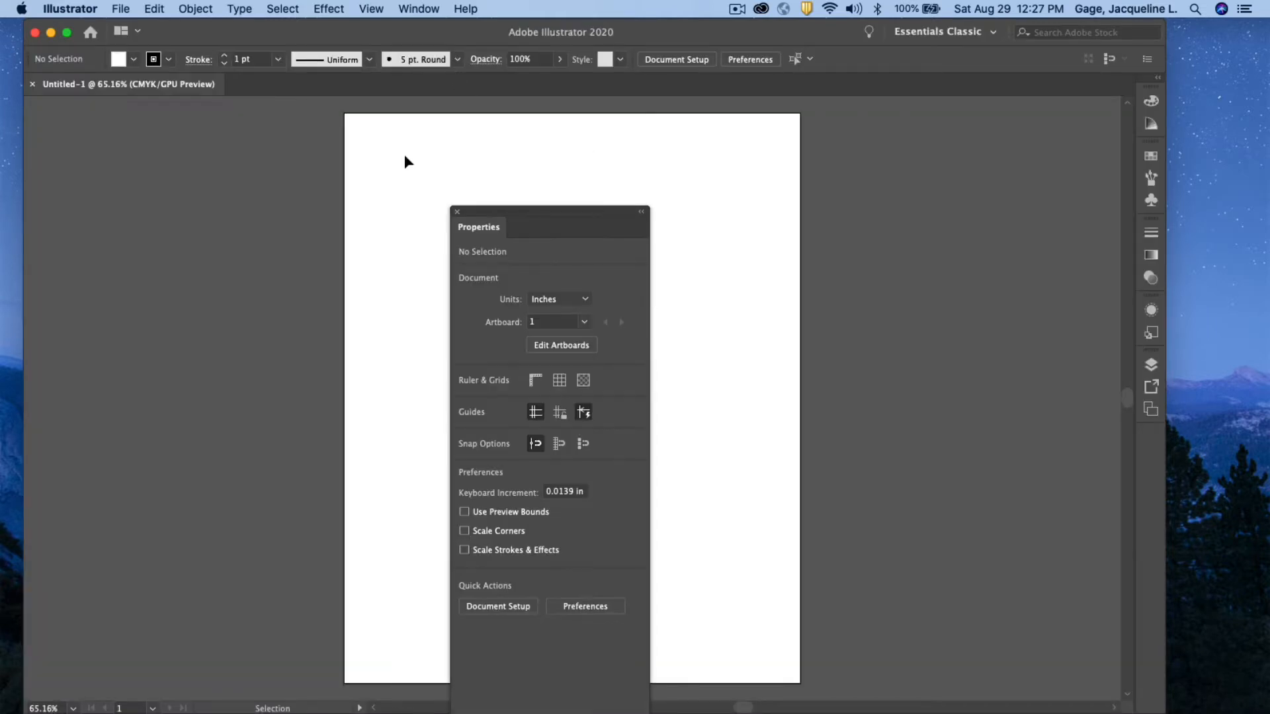
pyautogui.click(455, 212)
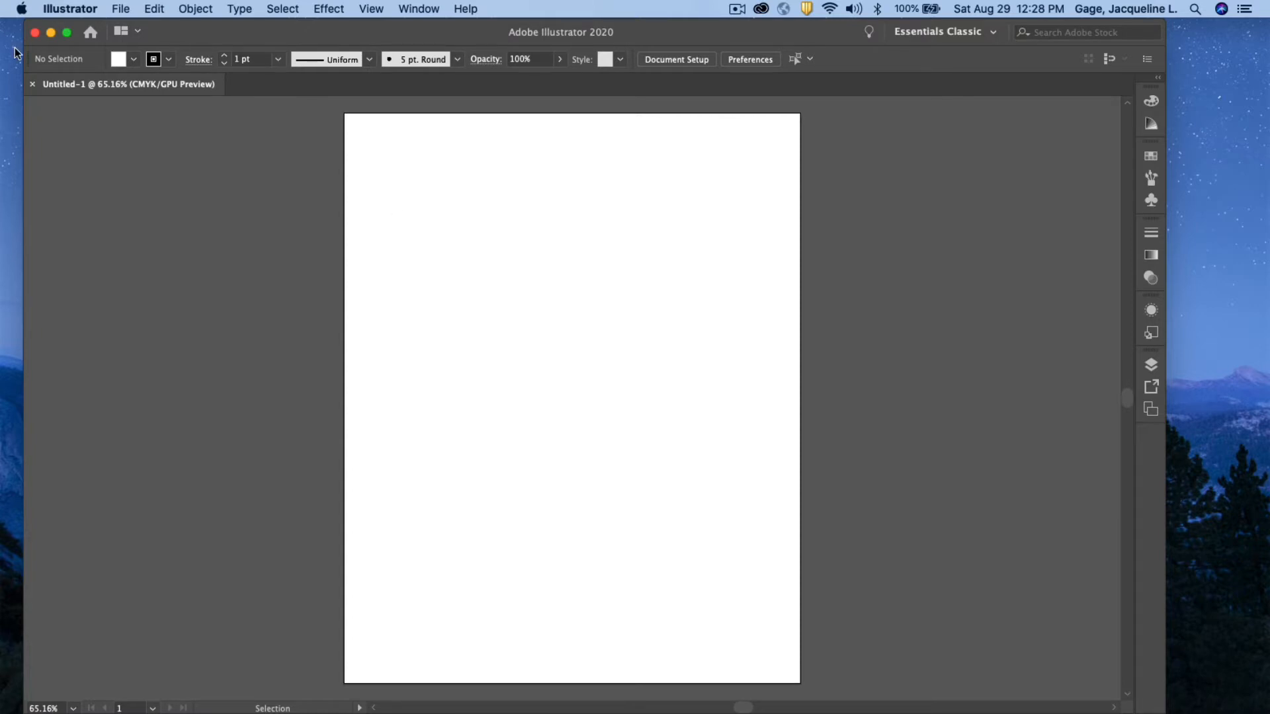
pyautogui.moveTo(14, 49); pyautogui.dragTo(99, 150)
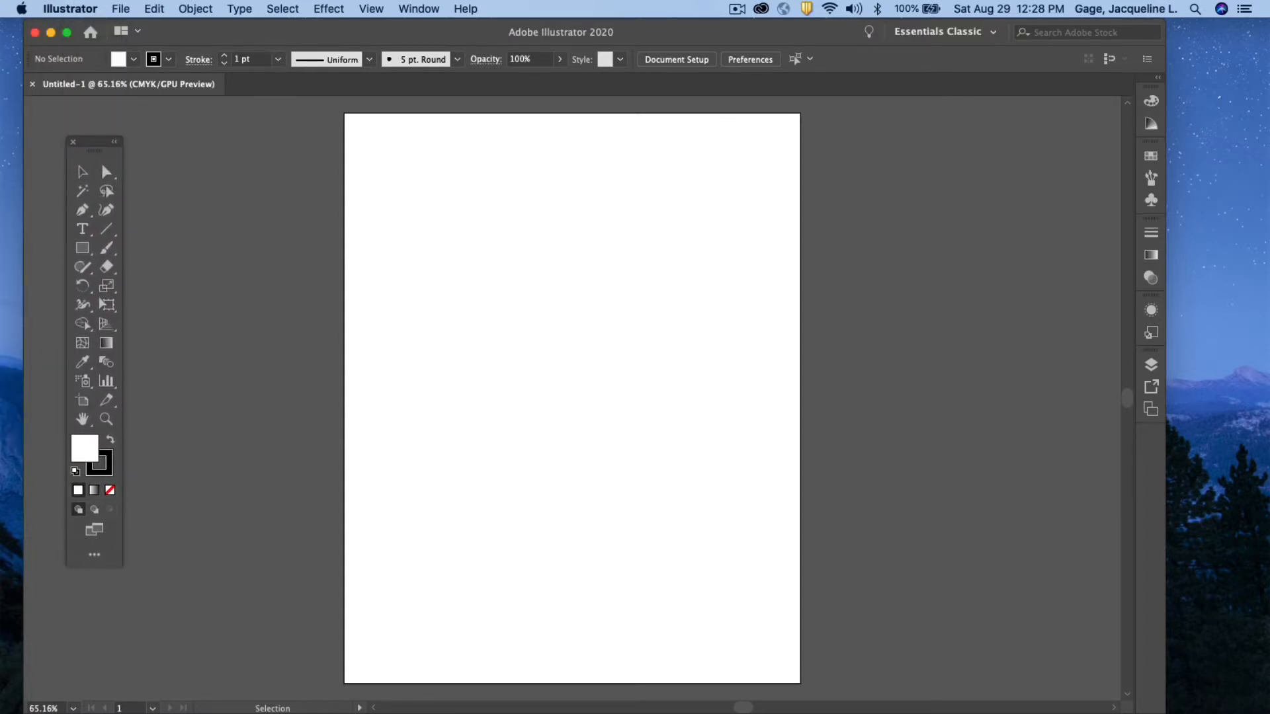
pyautogui.hotkey('shift', 'F7')
pyautogui.moveTo(726, 294); pyautogui.dragTo(976, 181)
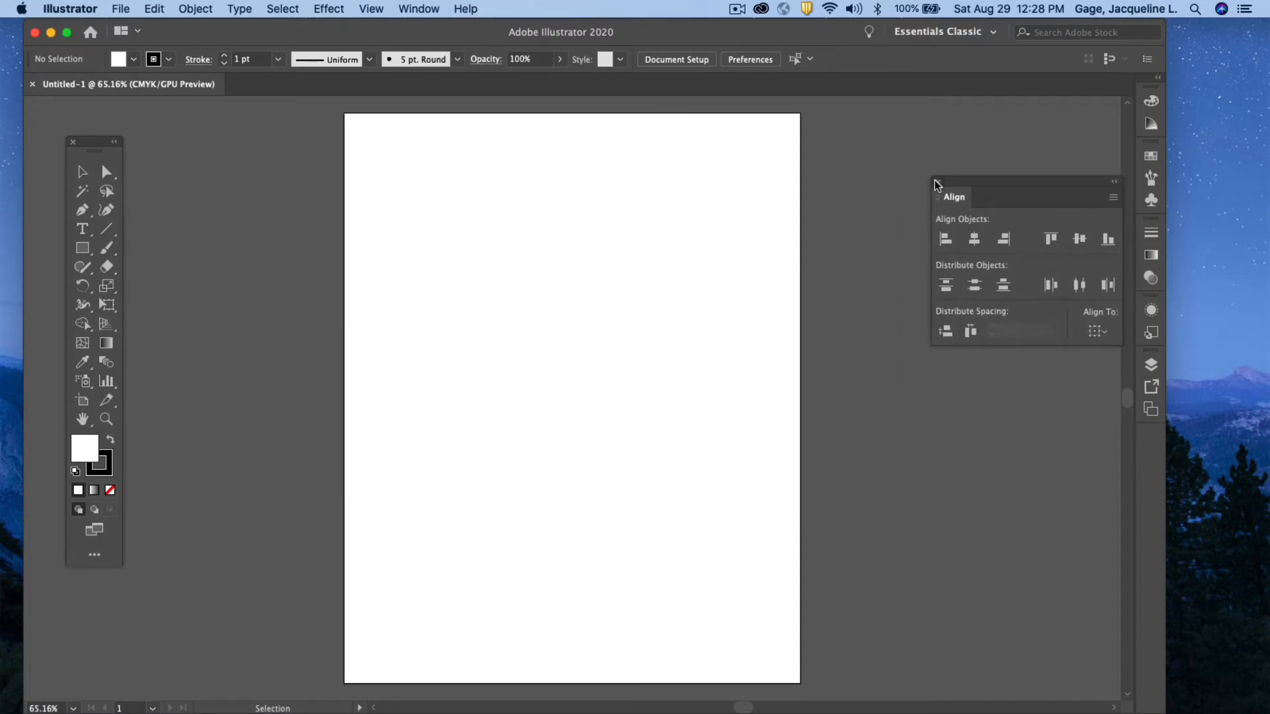
pyautogui.click(937, 180)
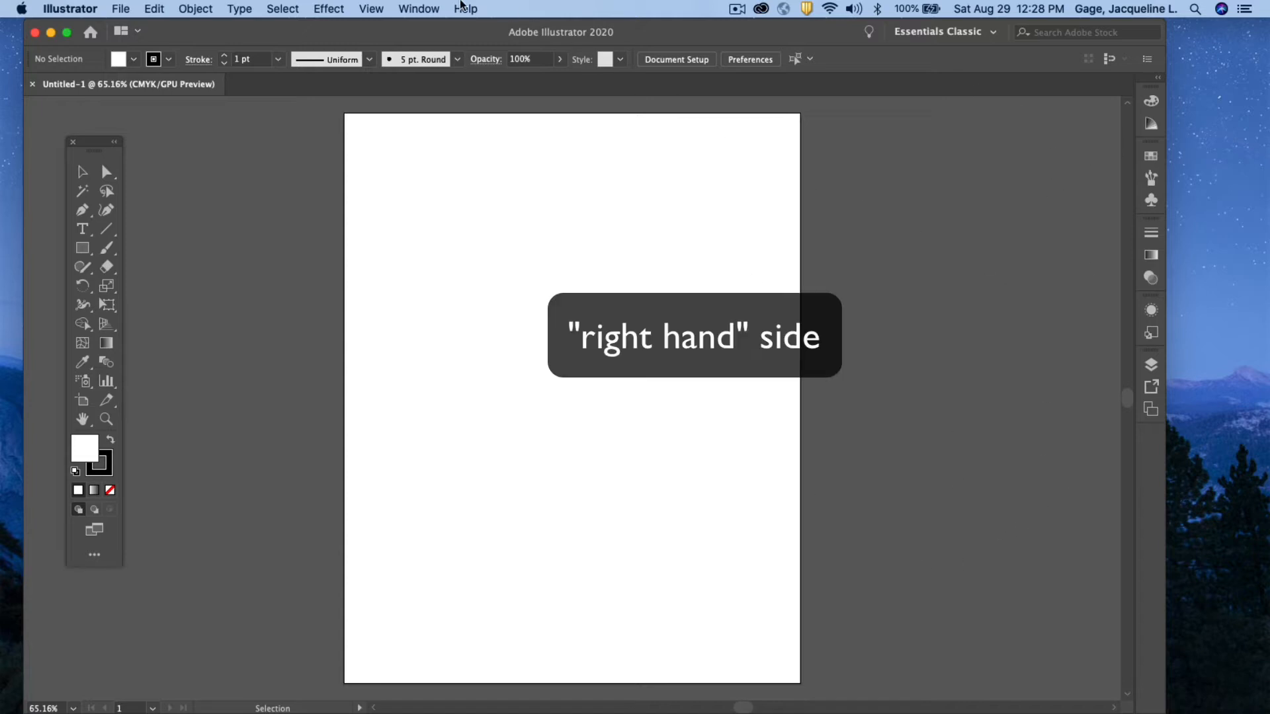
# Step: Reset the Essentials Classic workspace to its default layout and nudge the application window fully into view
pyautogui.click(419, 10)
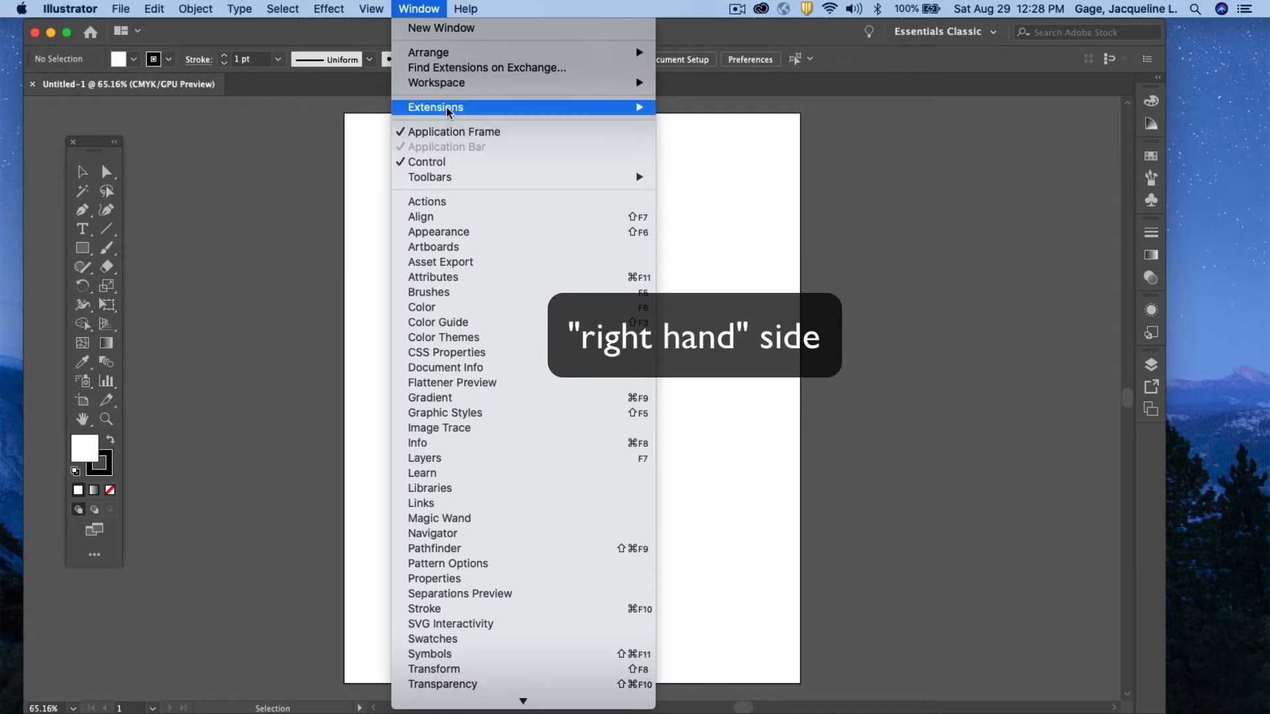
pyautogui.moveTo(450, 83)
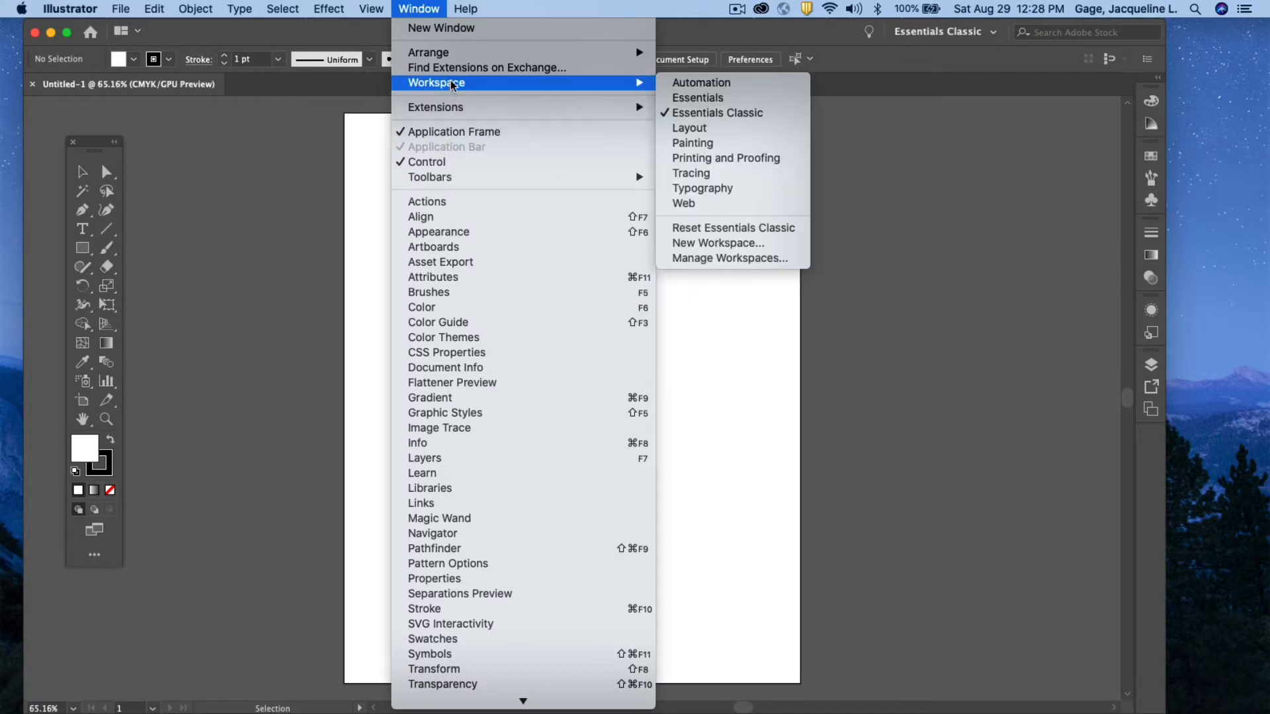
pyautogui.click(731, 230)
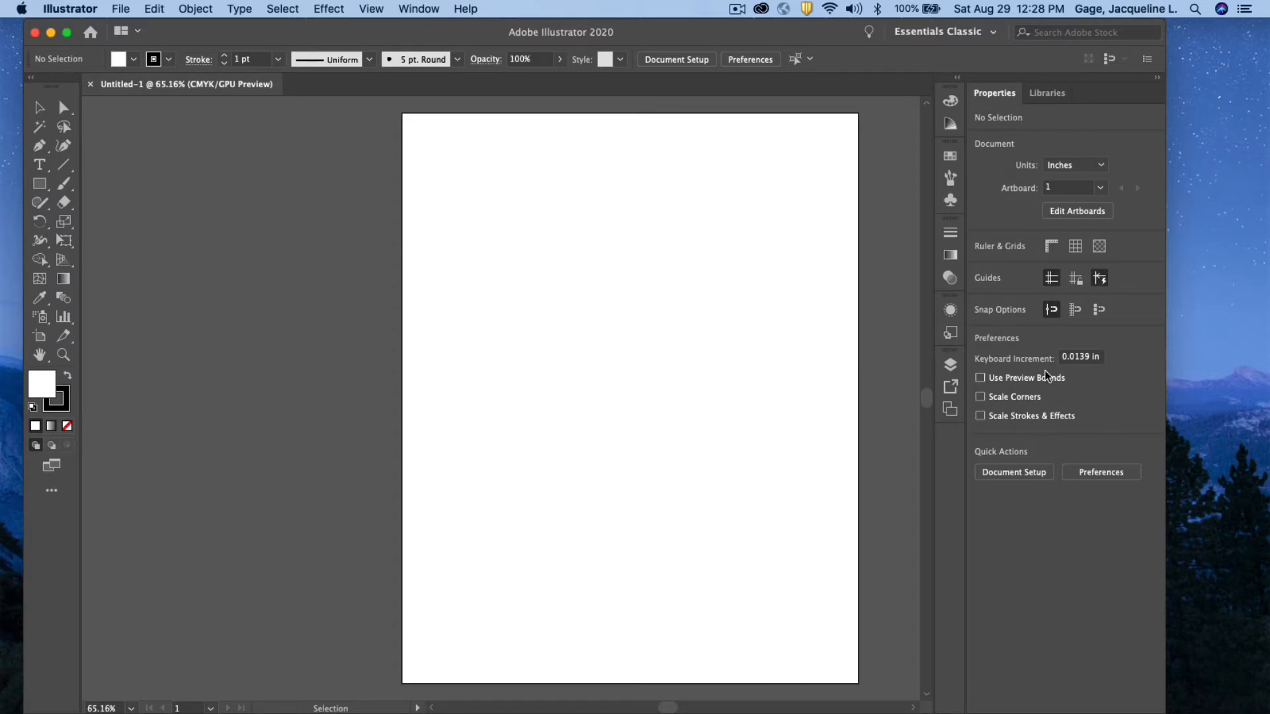
pyautogui.moveTo(810, 29); pyautogui.dragTo(802, 29)
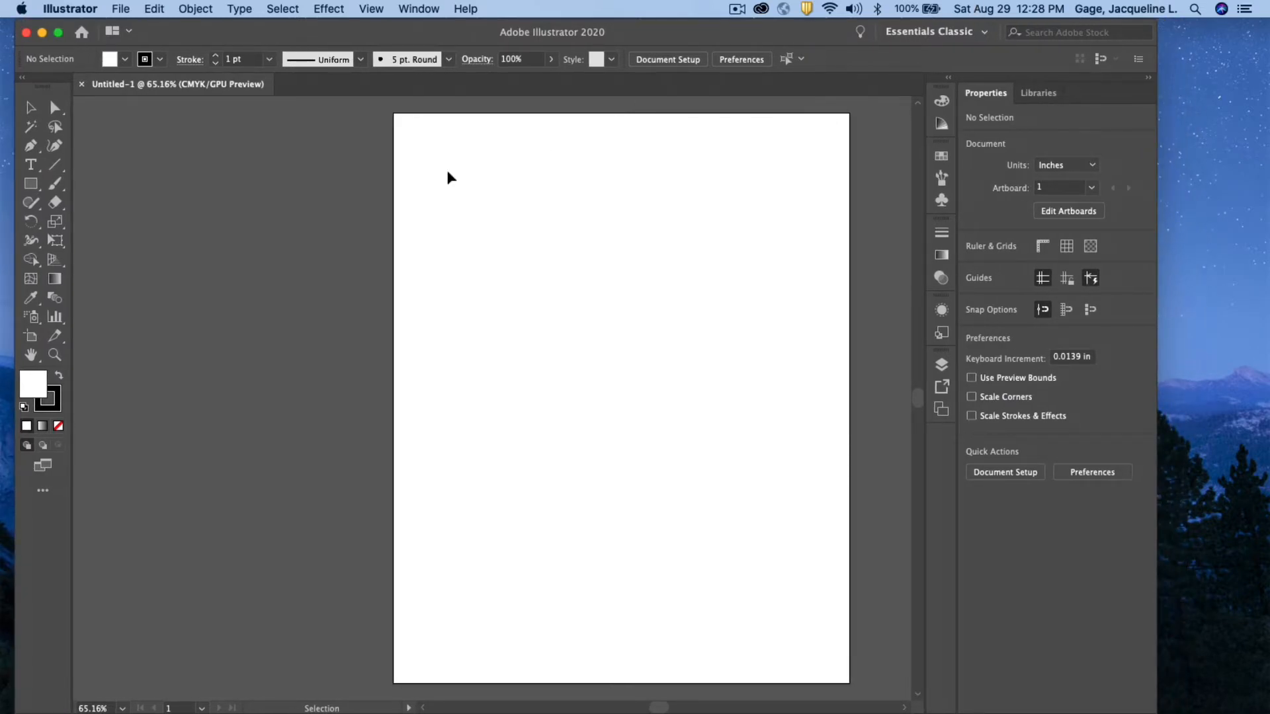
# Step: Change the artboard's orientation to landscape, 10 in wide by 8 in high, and leave artboard editing
pyautogui.click(29, 356)
pyautogui.moveTo(440, 368); pyautogui.dragTo(274, 370)
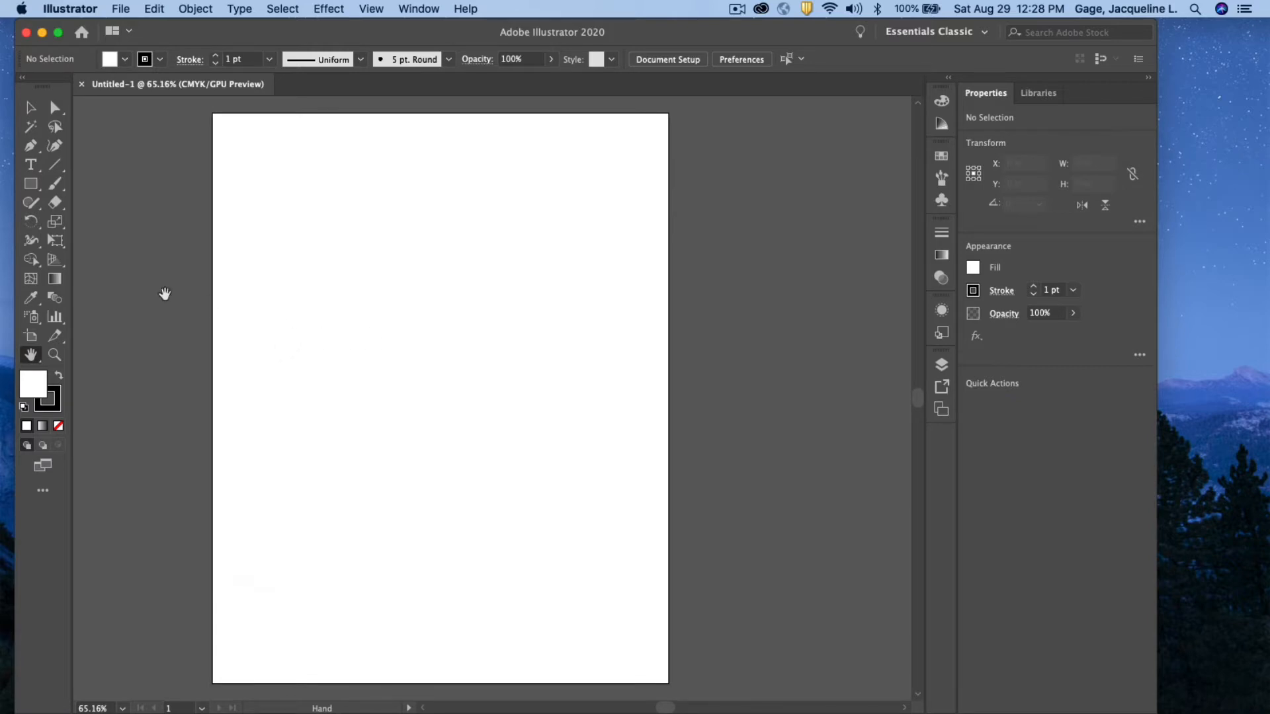
pyautogui.click(31, 339)
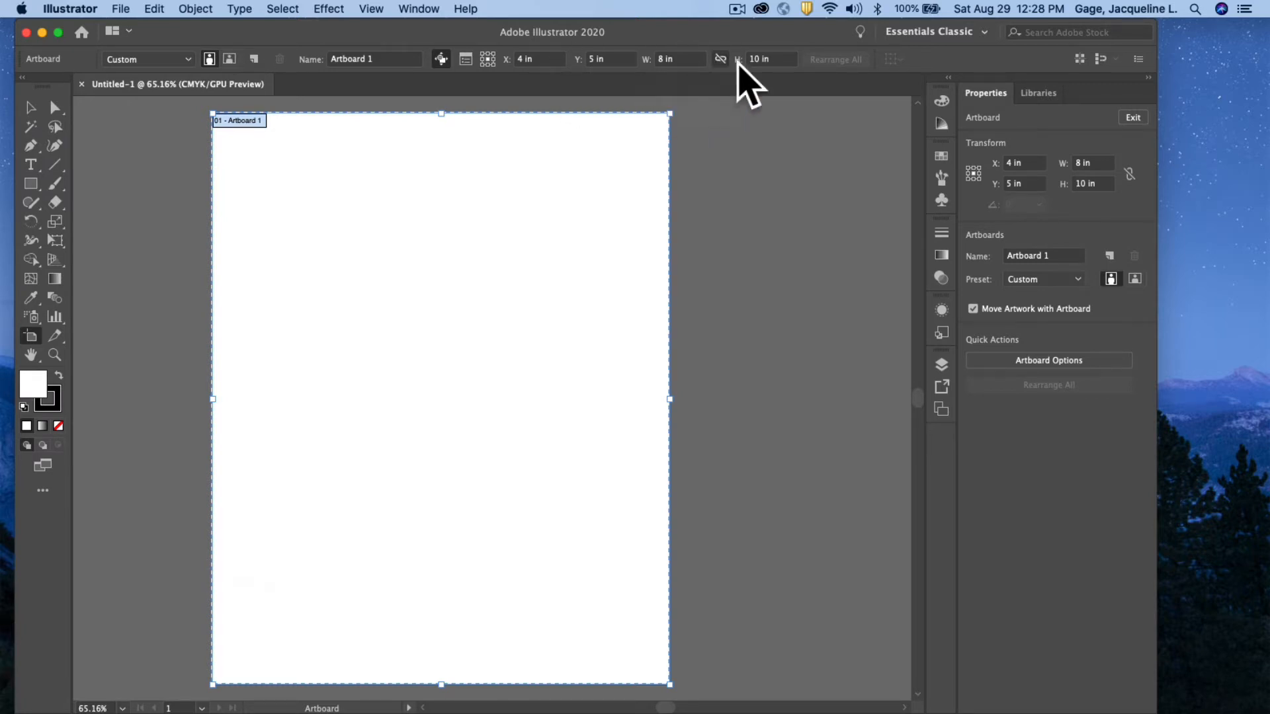
pyautogui.click(230, 60)
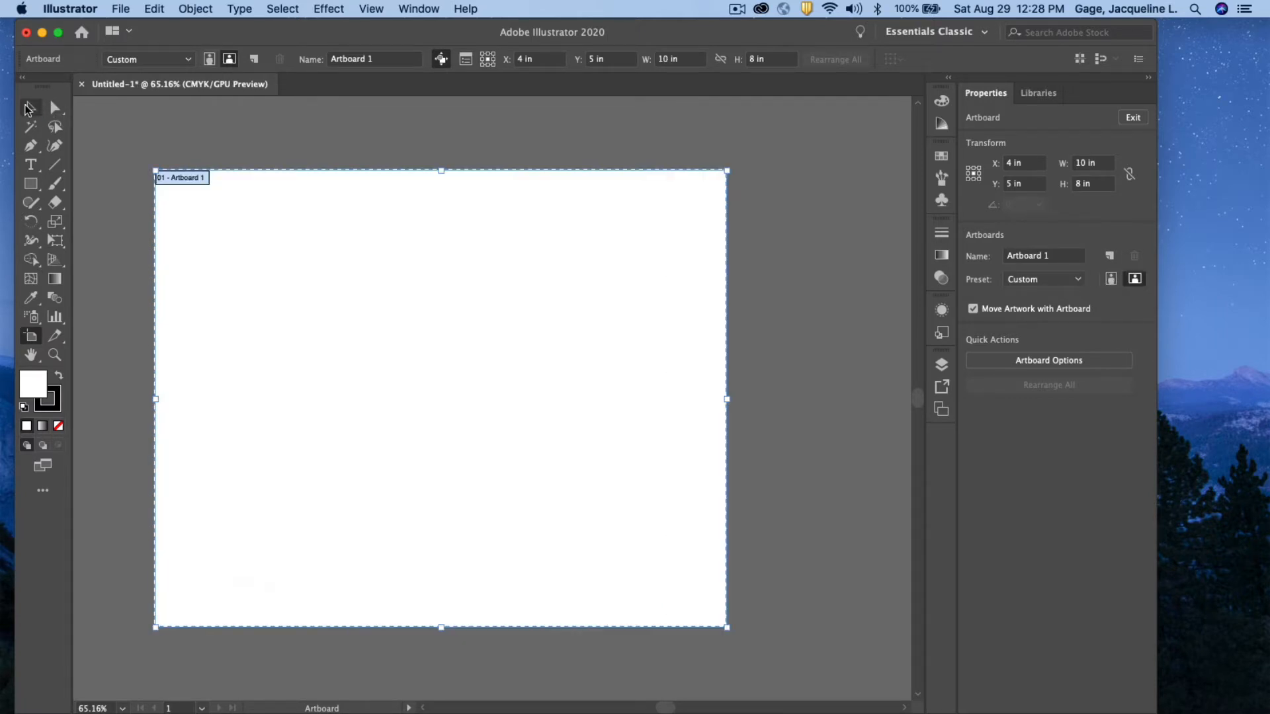
pyautogui.click(28, 109)
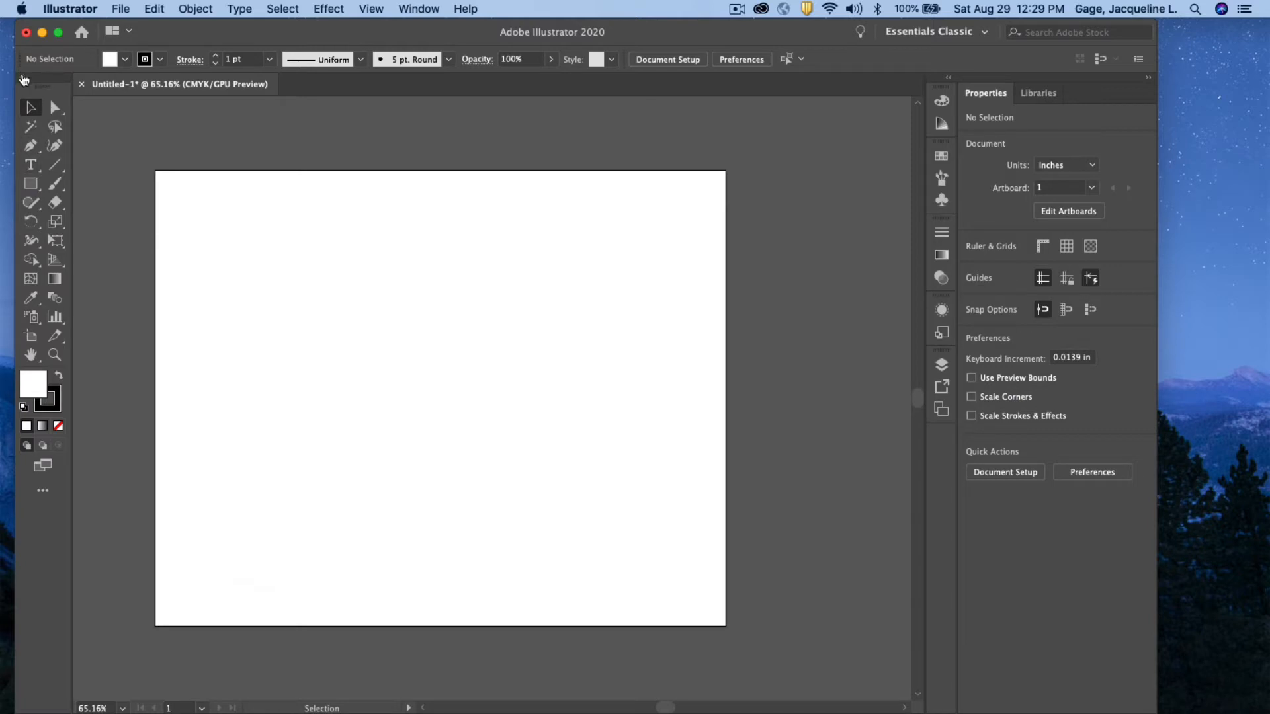
# Step: Try the single-column tool layout and return the tools to two columns
pyautogui.click(24, 80)
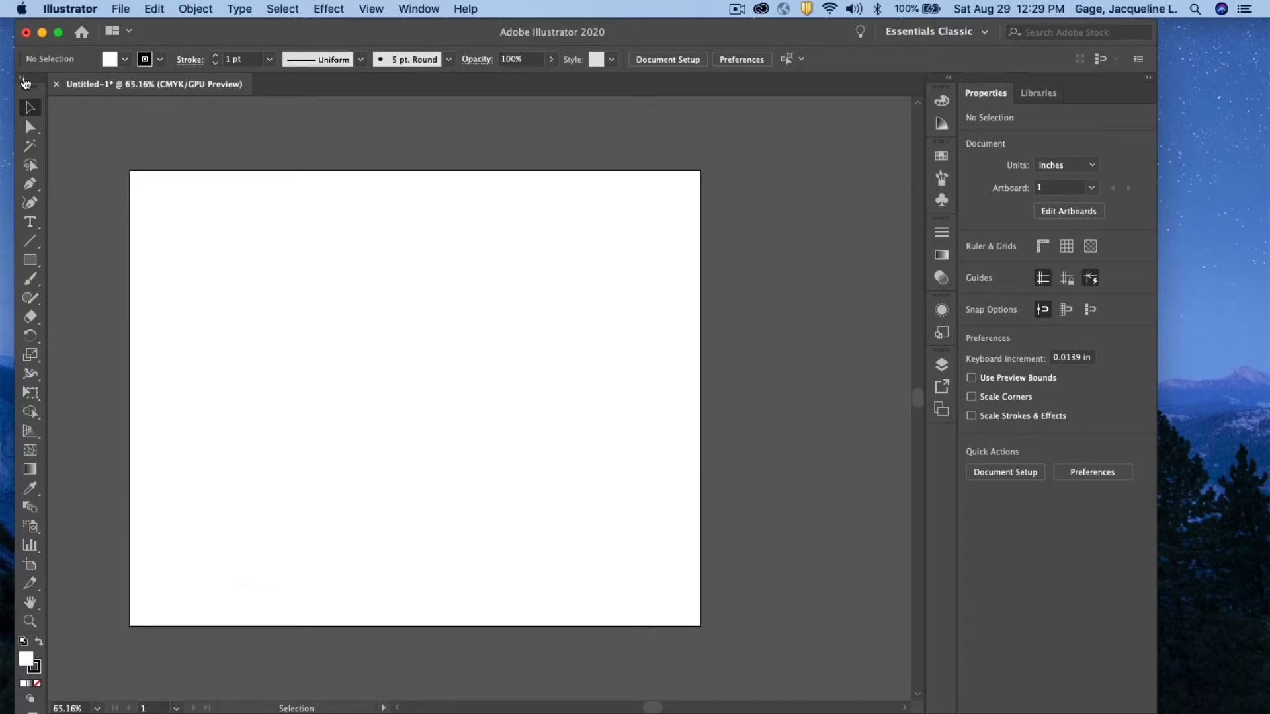
pyautogui.click(24, 80)
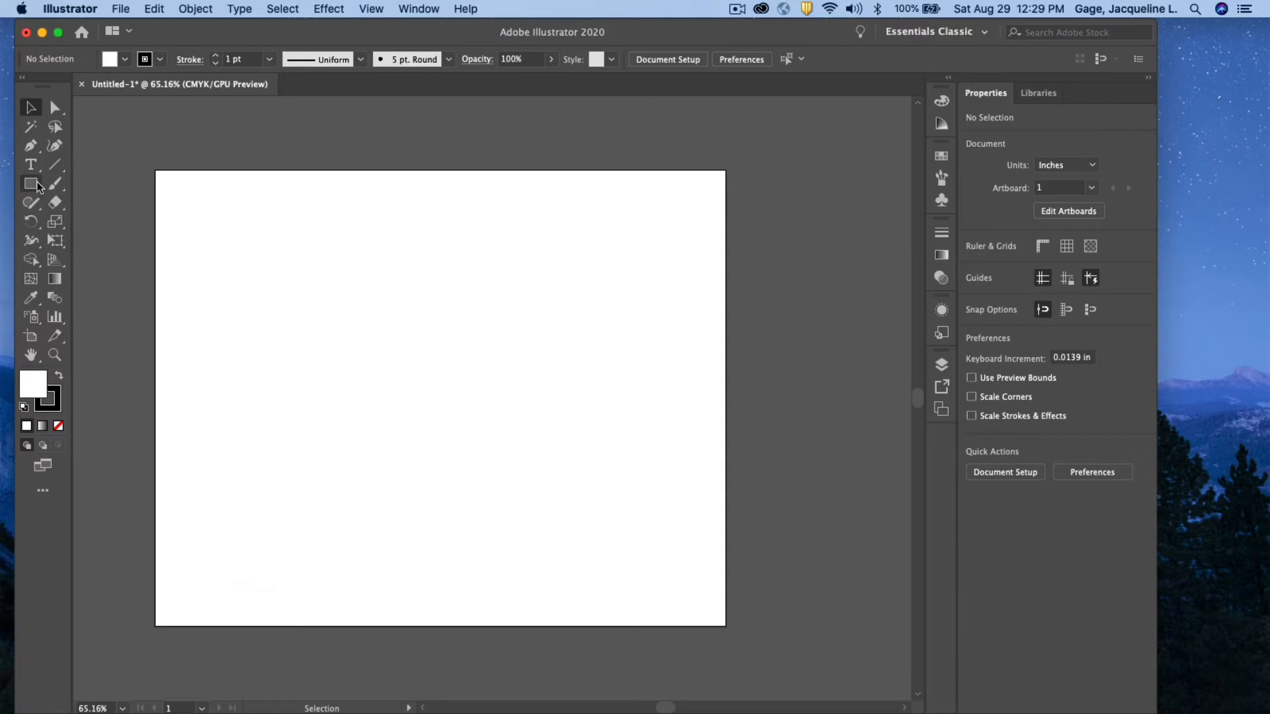
# Step: Draw a rectangle about 3.1 in wide and 2.24 in high in the upper-left part of the artboard
pyautogui.moveTo(38, 187); pyautogui.dragTo(95, 188)
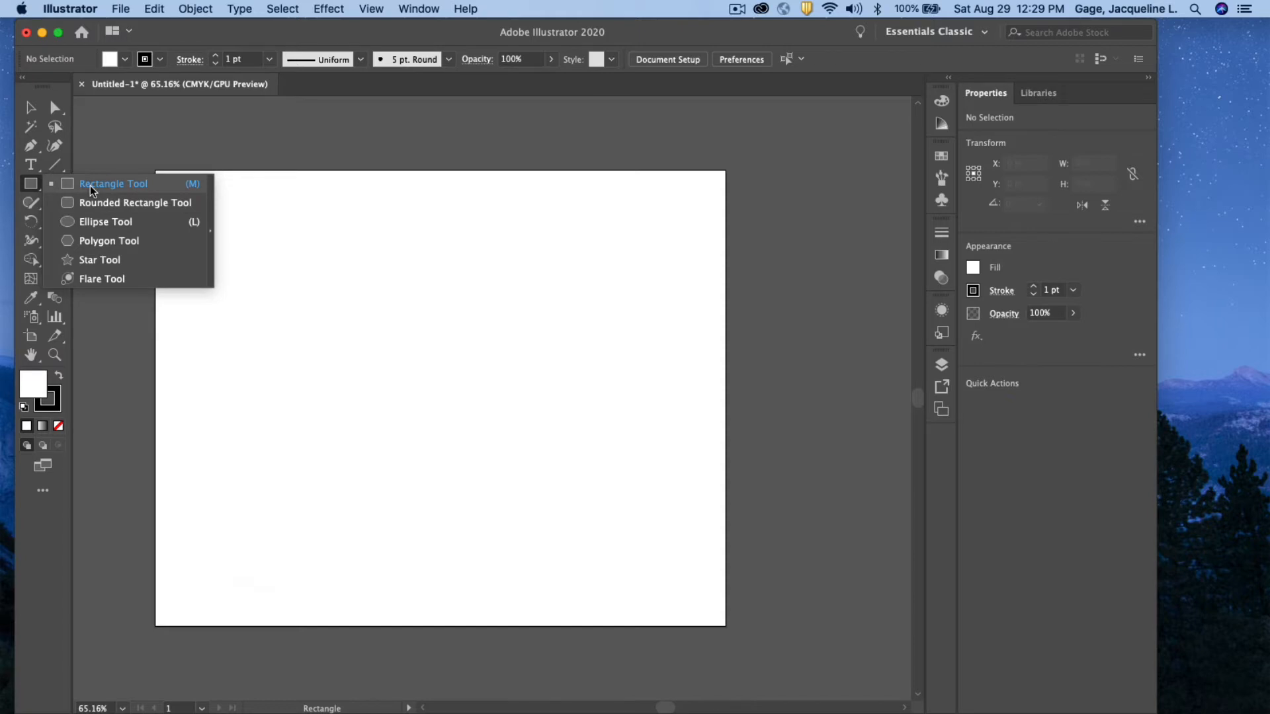
pyautogui.click(91, 188)
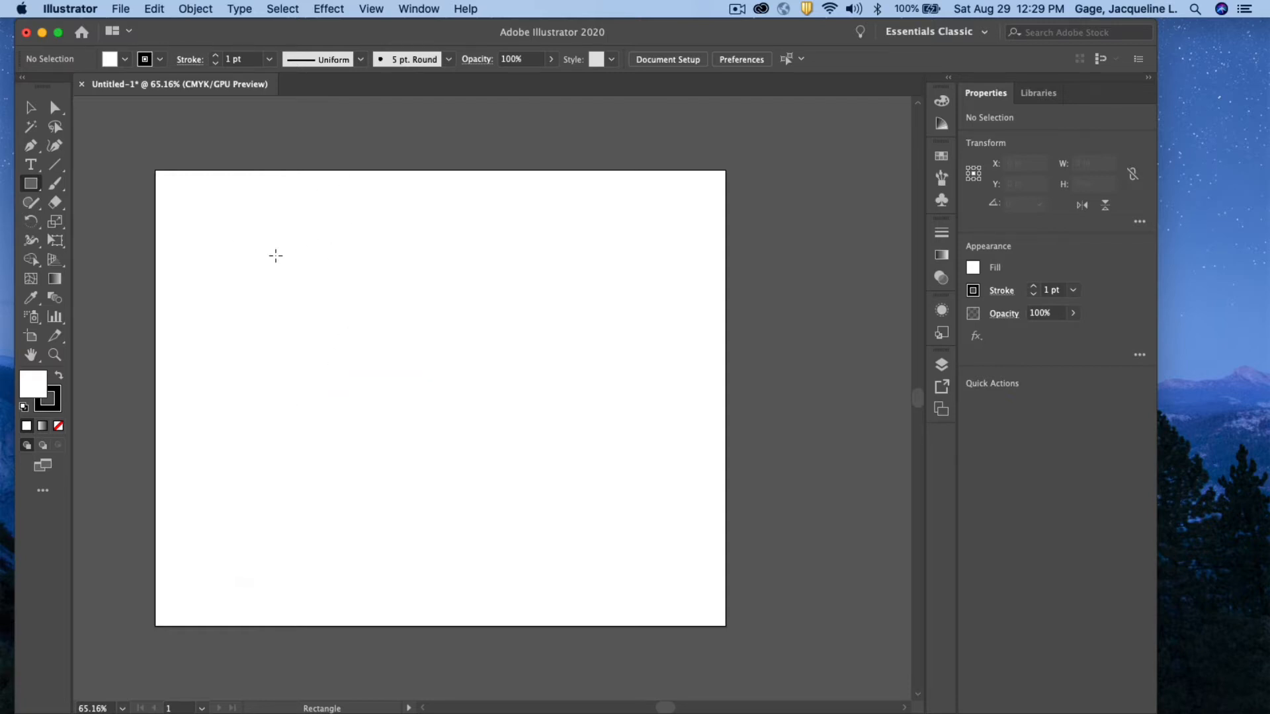
pyautogui.moveTo(235, 234); pyautogui.dragTo(413, 361)
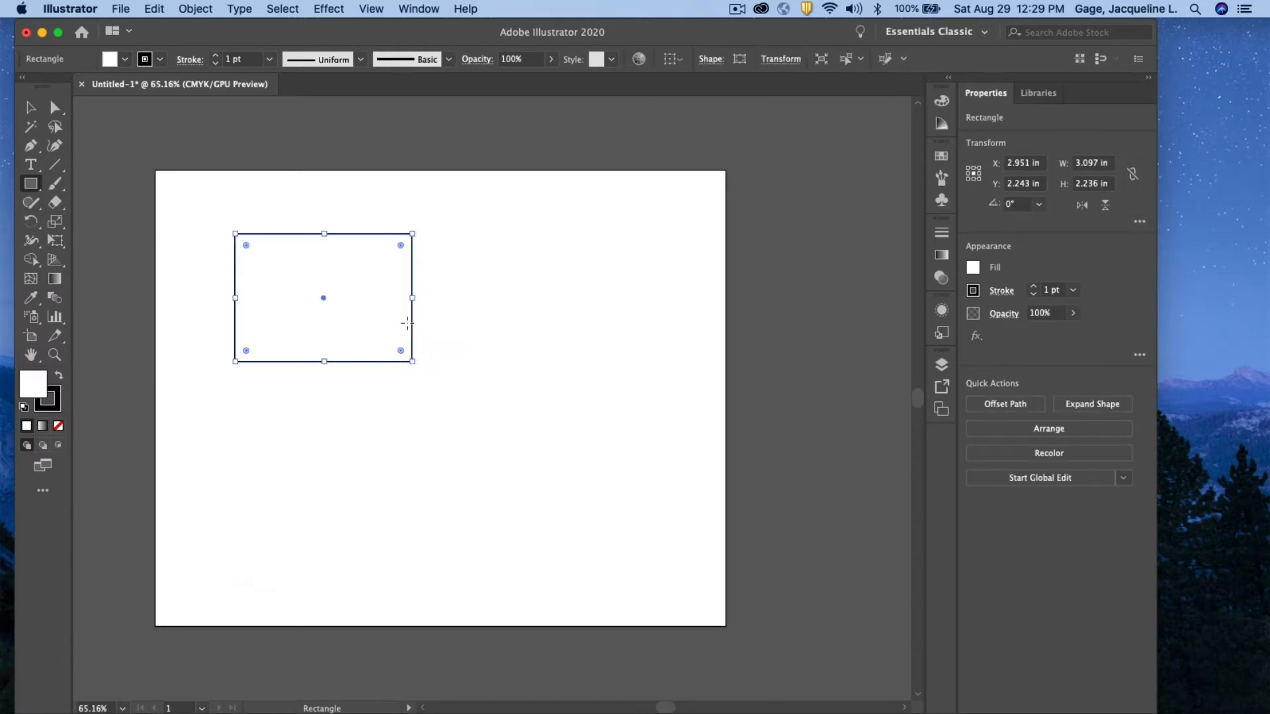
# Step: Give the rectangle an orange-red fill and a dark green stroke colour
pyautogui.click(125, 60)
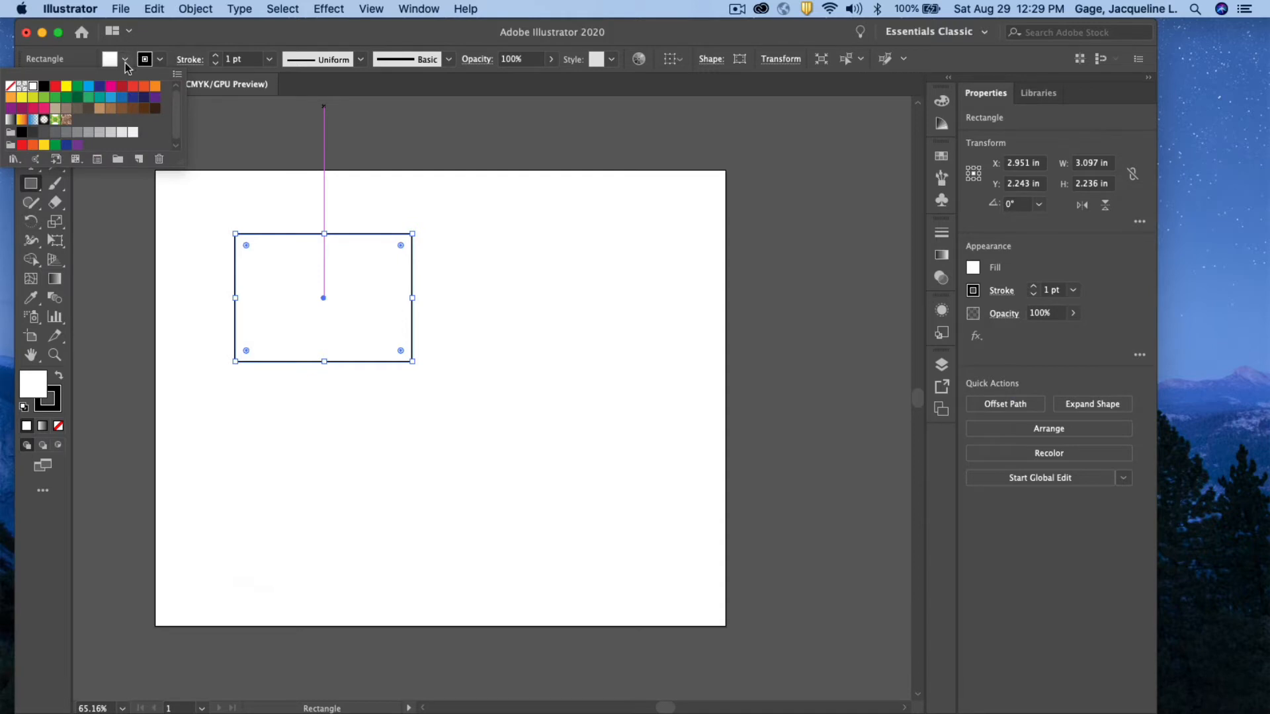
pyautogui.click(143, 87)
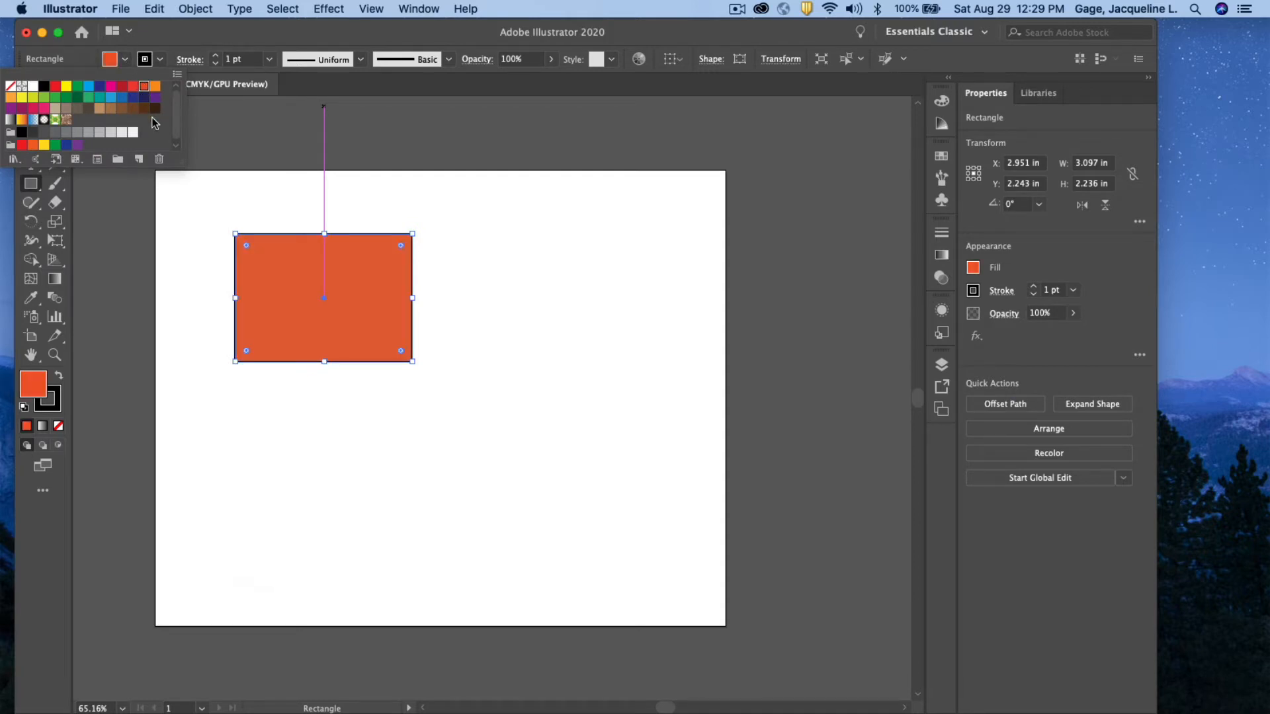
pyautogui.click(163, 60)
pyautogui.click(162, 61)
pyautogui.click(77, 98)
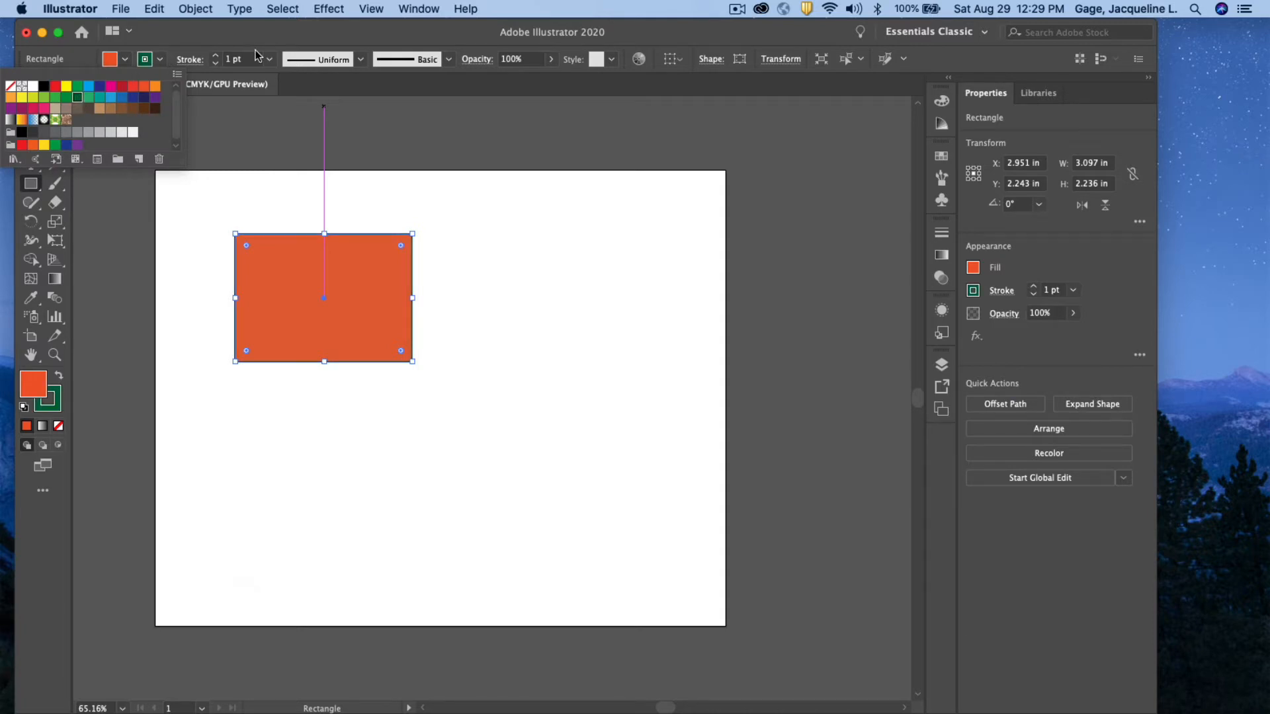
# Step: Test a 6 pt stroke weight on the rectangle and settle on 2 pt
pyautogui.click(214, 55)
pyautogui.click(215, 56)
pyautogui.click(214, 55)
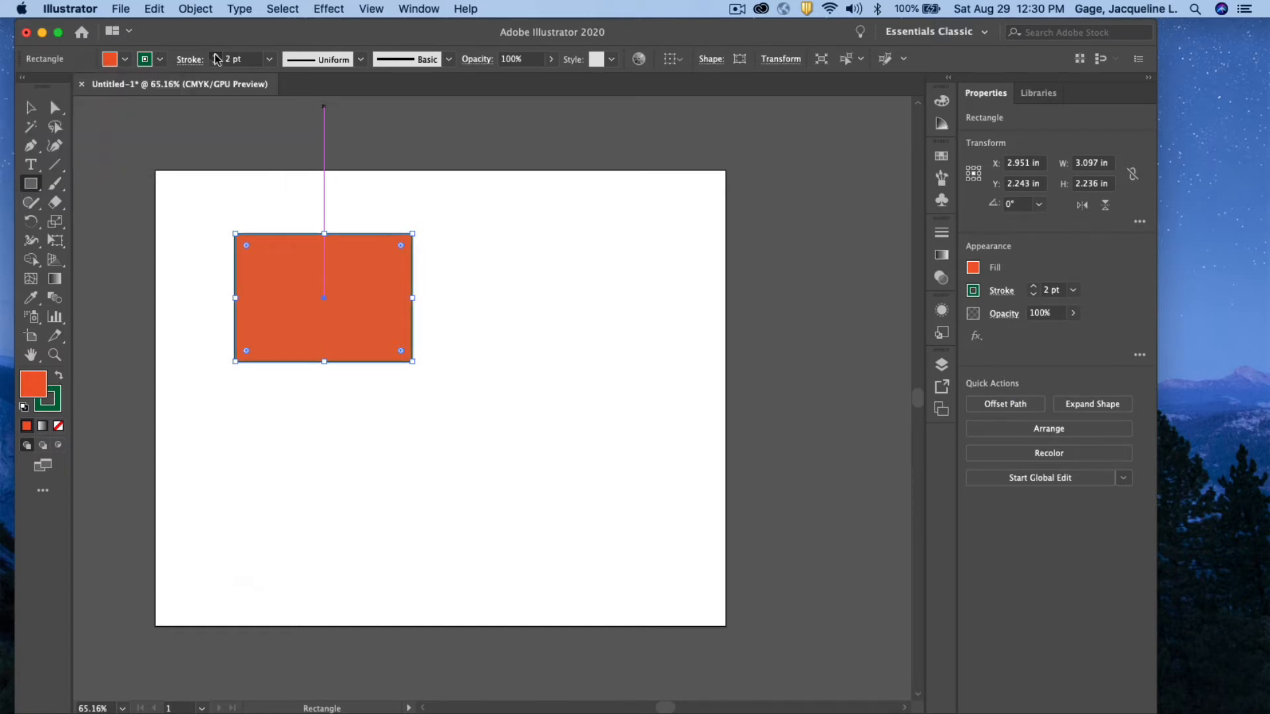
pyautogui.click(214, 55)
pyautogui.click(214, 56)
pyautogui.click(214, 56)
pyautogui.click(215, 56)
pyautogui.click(213, 63)
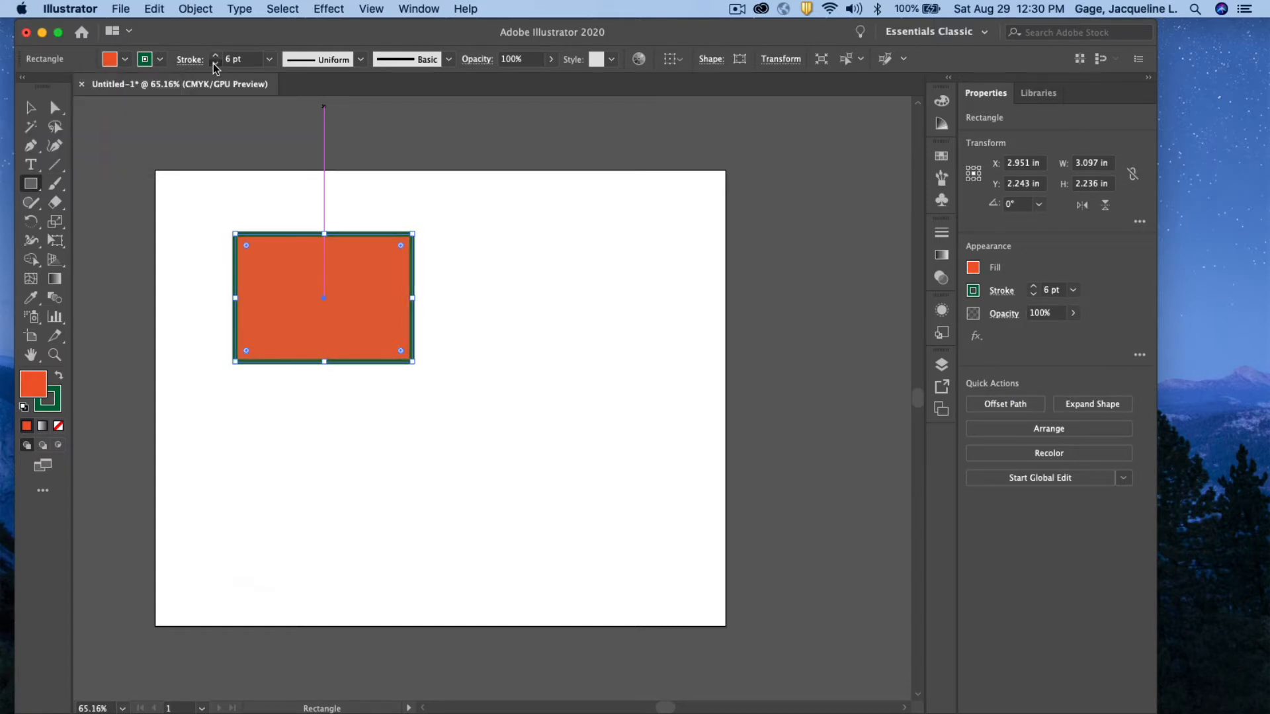
pyautogui.click(213, 63)
pyautogui.click(213, 63)
pyautogui.click(213, 63)
pyautogui.click(213, 63)
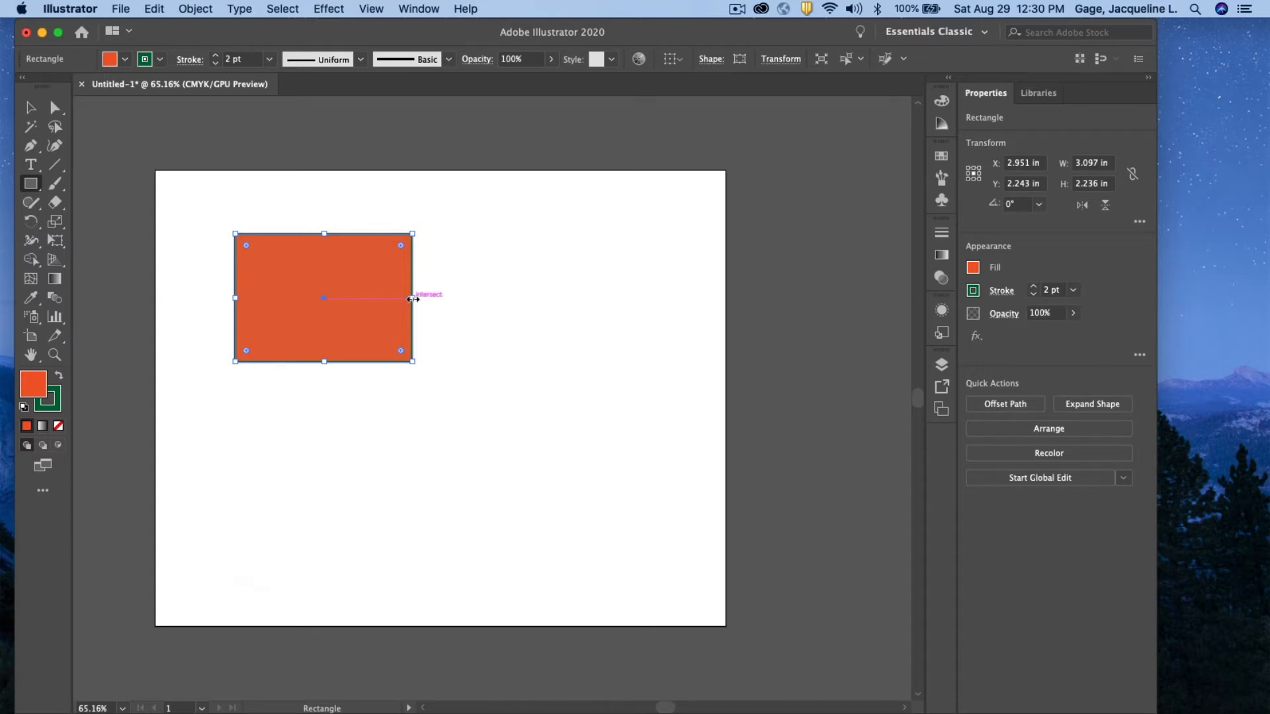
# Step: Enlarge the orange-red rectangle to about 5 by 3.49 in, then shrink it to about 2.43 in wide and 2.15 in high
pyautogui.moveTo(412, 298); pyautogui.dragTo(521, 299)
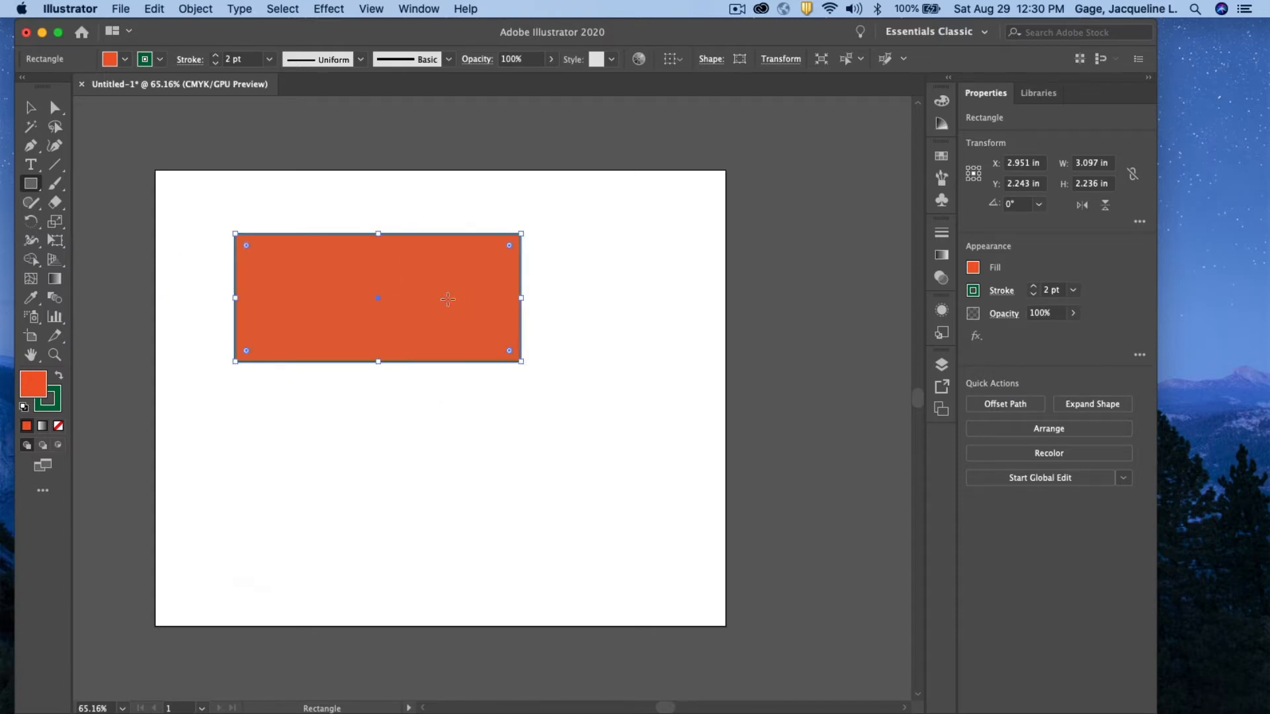
pyautogui.moveTo(378, 362); pyautogui.dragTo(379, 433)
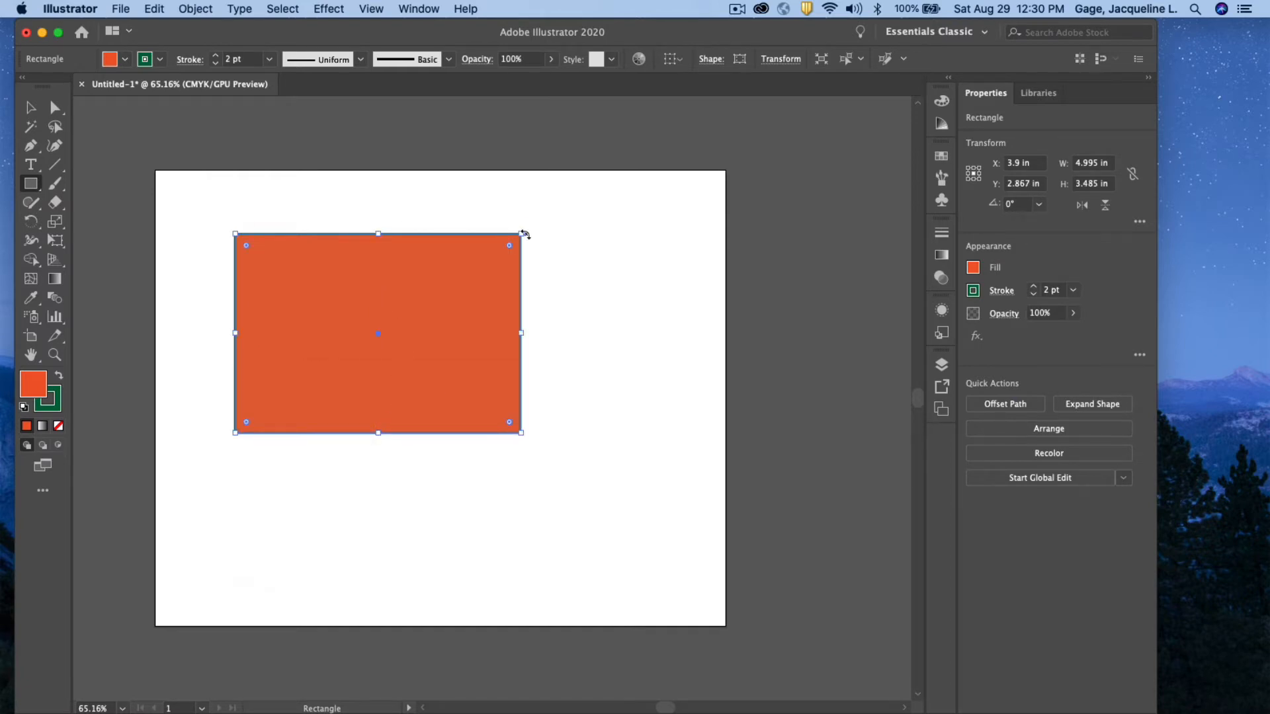
pyautogui.moveTo(521, 234); pyautogui.dragTo(374, 310)
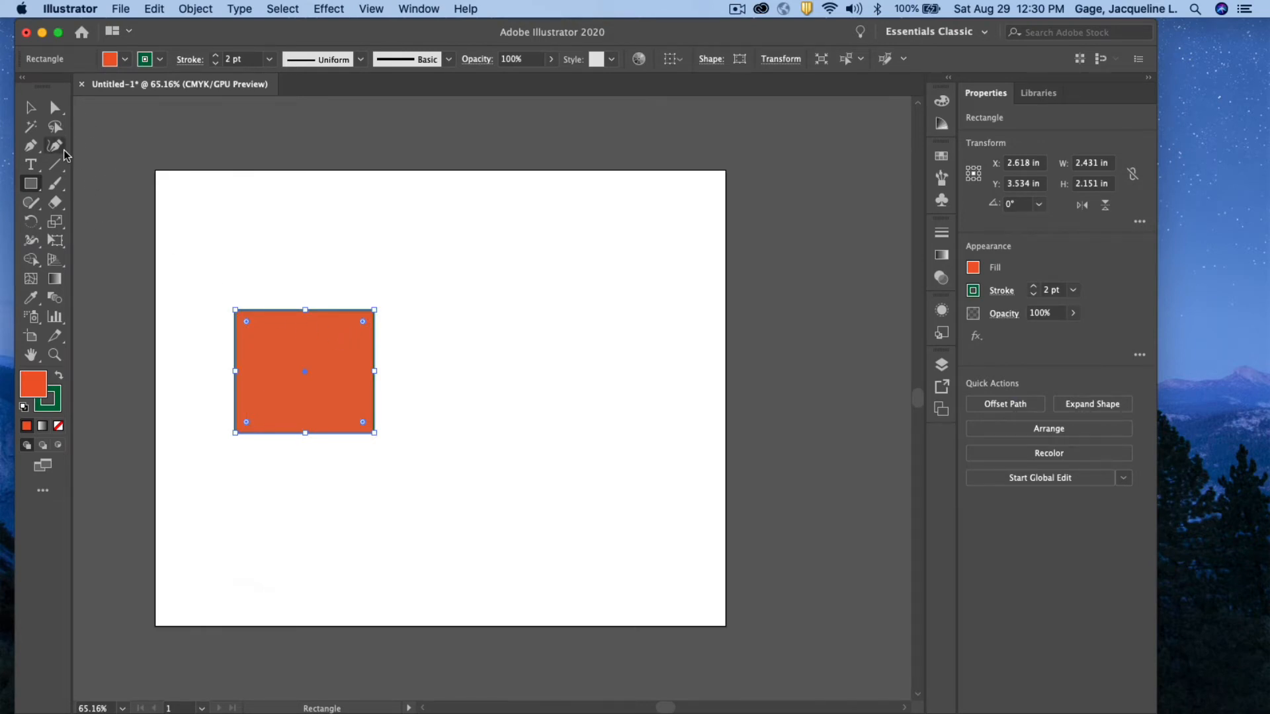
# Step: Change the rectangle's fill colour to brown
pyautogui.click(125, 59)
pyautogui.click(122, 108)
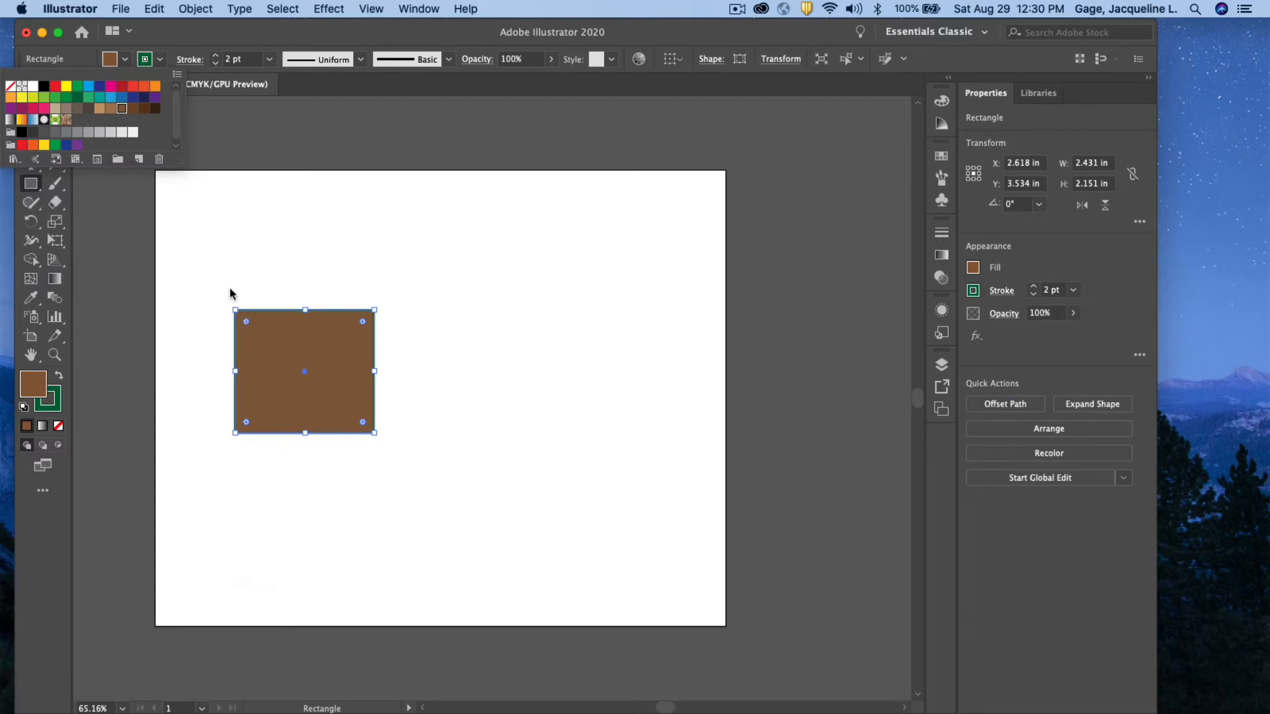
pyautogui.click(257, 232)
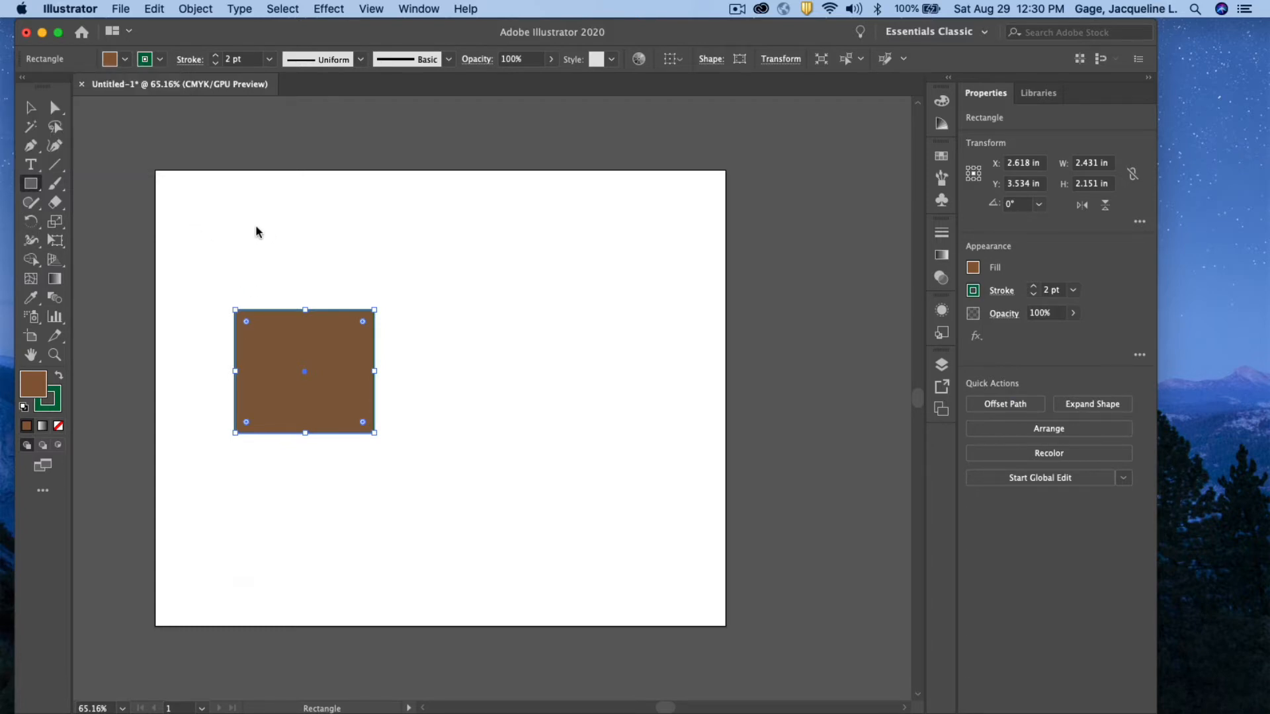
# Step: Deselect and reselect the brown rectangle, then enlarge it to about 7.42 in wide and 4.24 in high
pyautogui.click(30, 108)
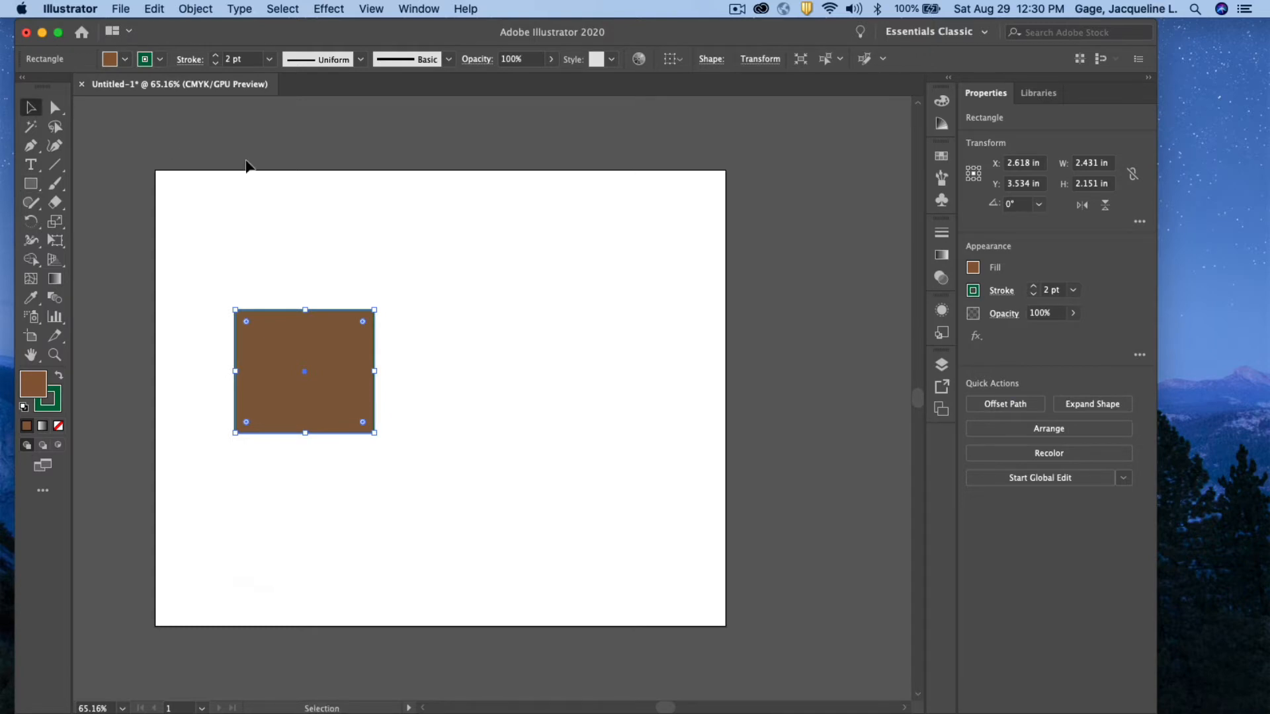
pyautogui.click(395, 203)
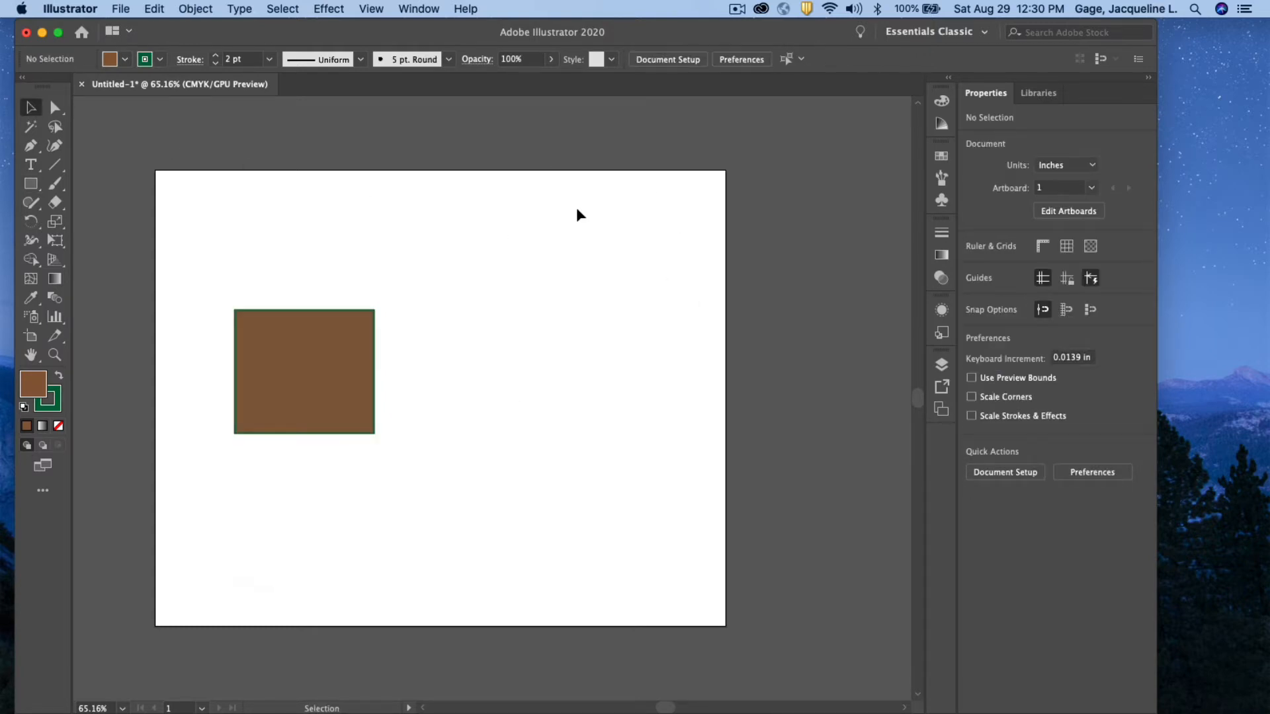
pyautogui.click(356, 339)
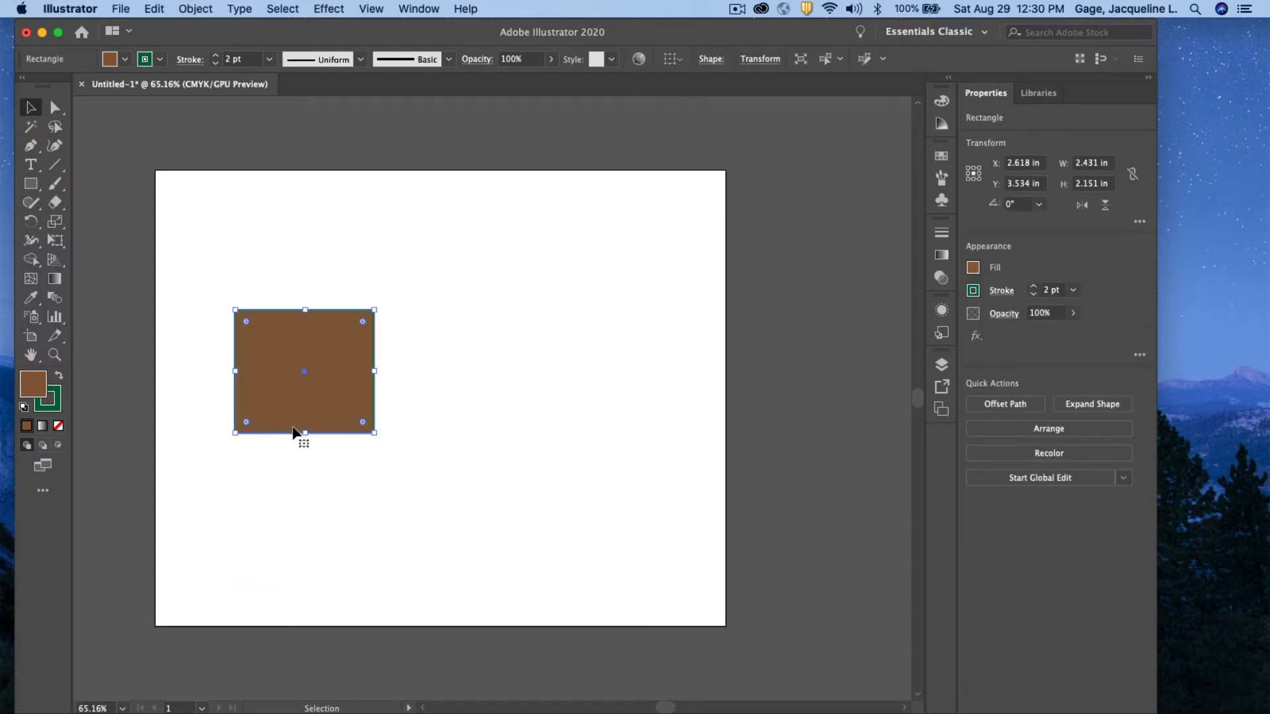
pyautogui.moveTo(306, 433); pyautogui.dragTo(310, 471)
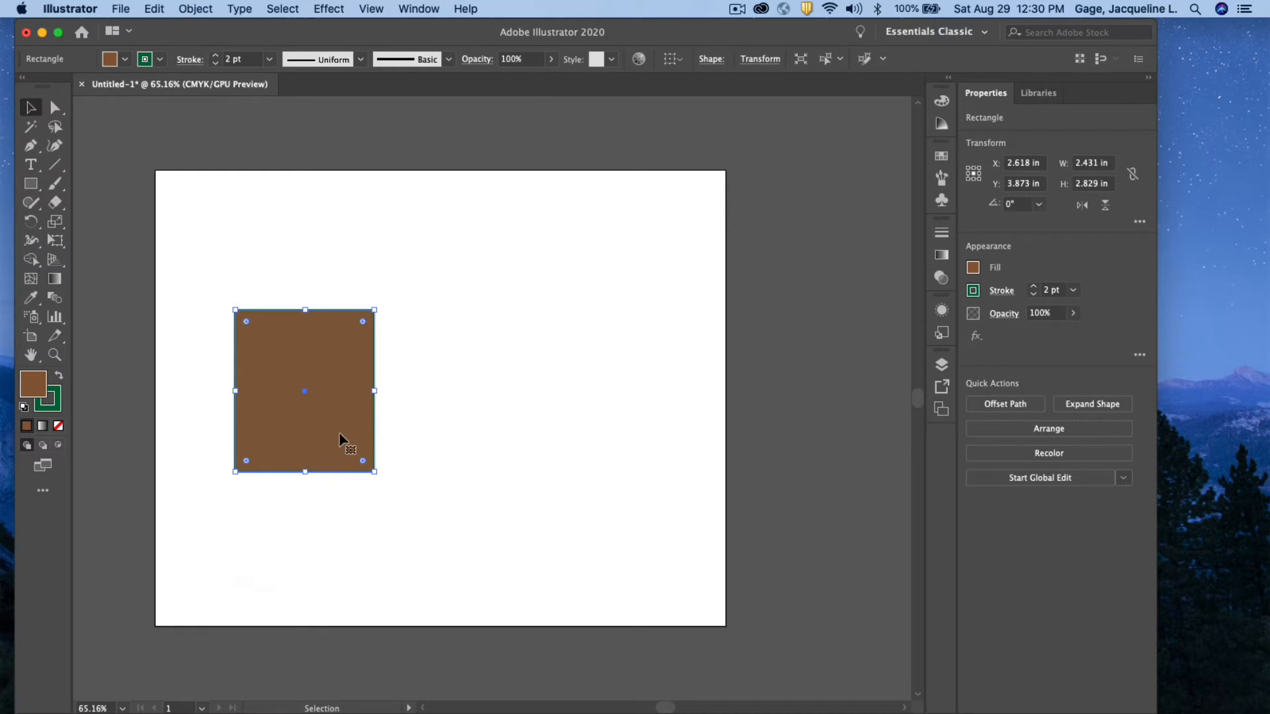
pyautogui.moveTo(375, 391); pyautogui.dragTo(691, 396)
pyautogui.moveTo(446, 310); pyautogui.dragTo(446, 229)
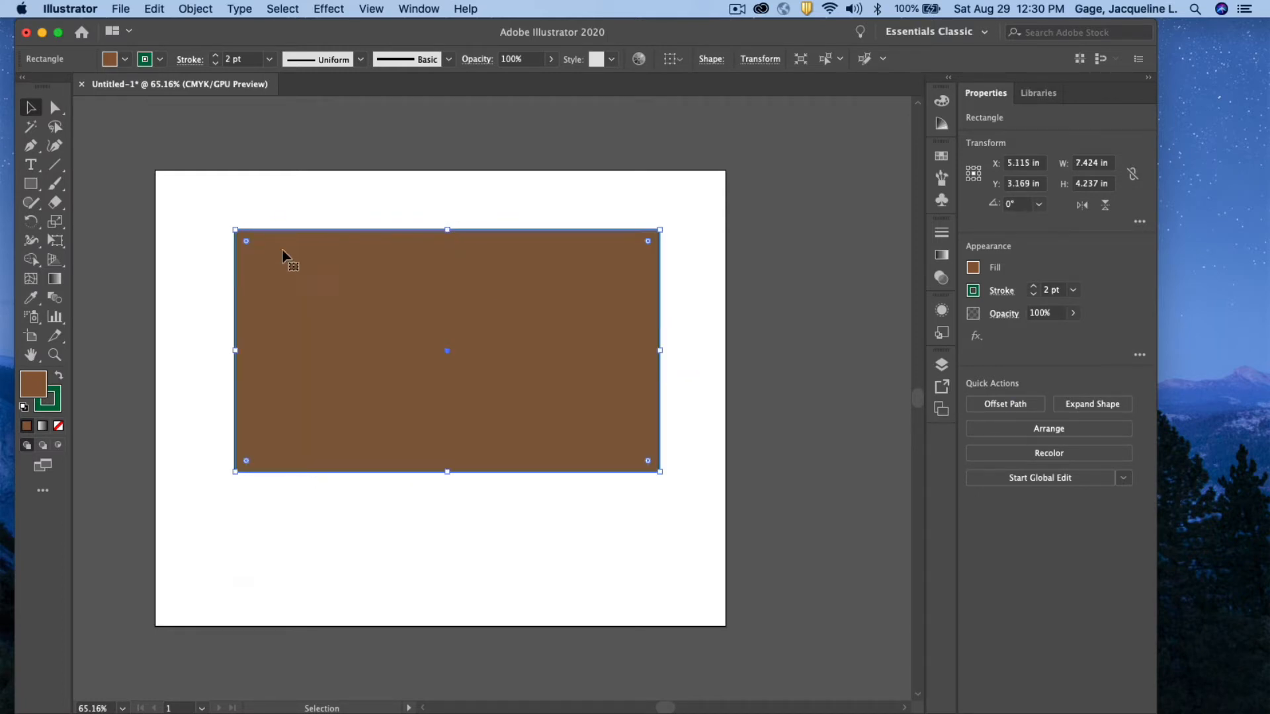
# Step: Try rounding all four corners of the rectangle at once, then undo the rounding
pyautogui.click(55, 354)
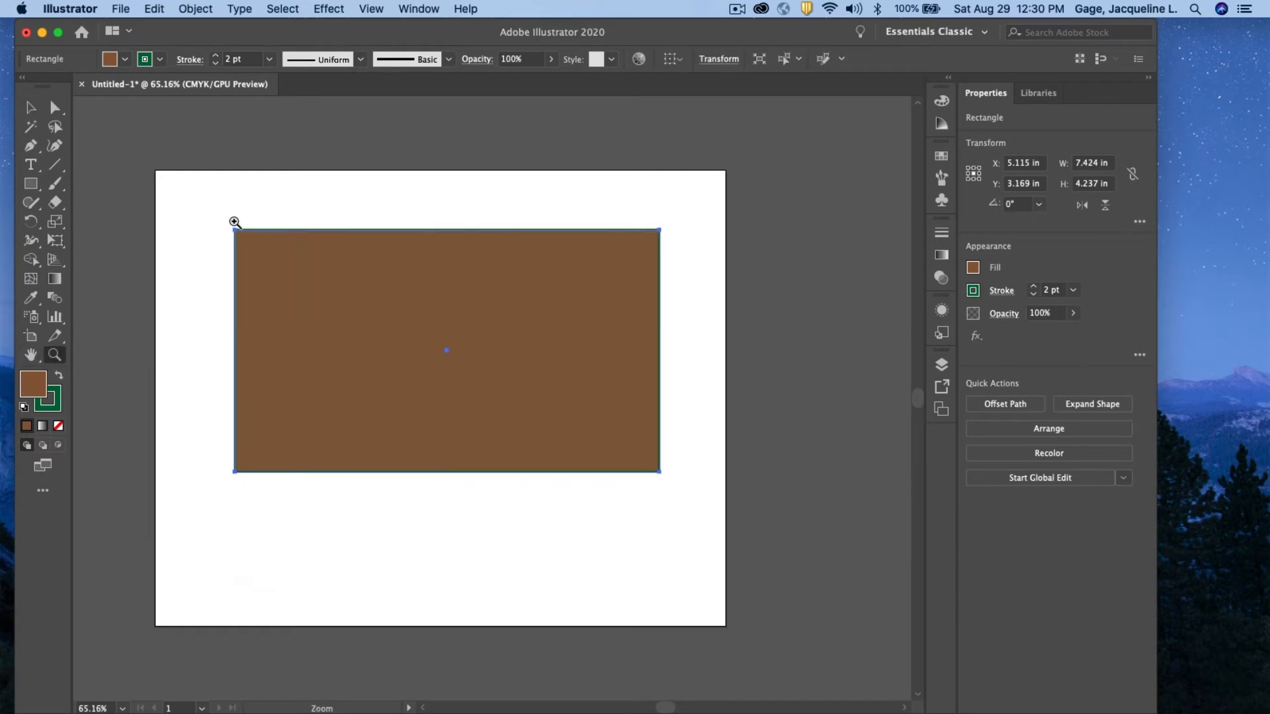
pyautogui.moveTo(240, 224); pyautogui.dragTo(473, 492)
pyautogui.click(31, 107)
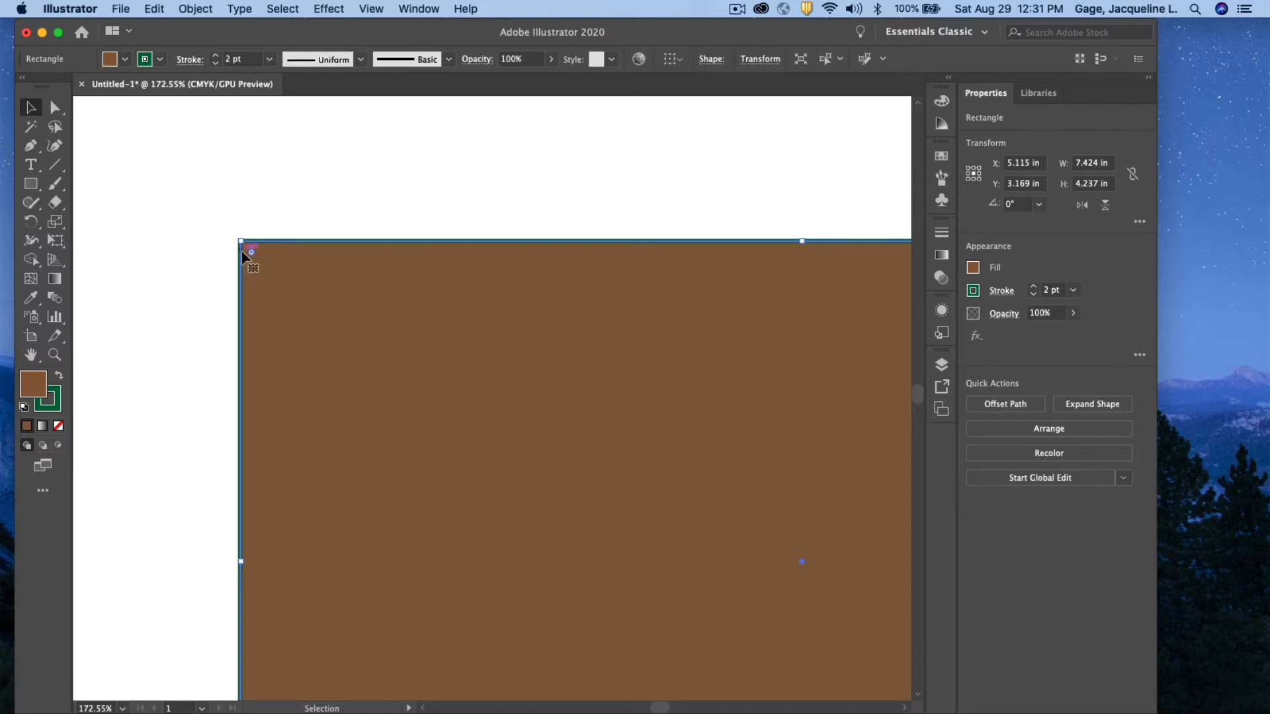
pyautogui.moveTo(250, 252); pyautogui.dragTo(466, 456)
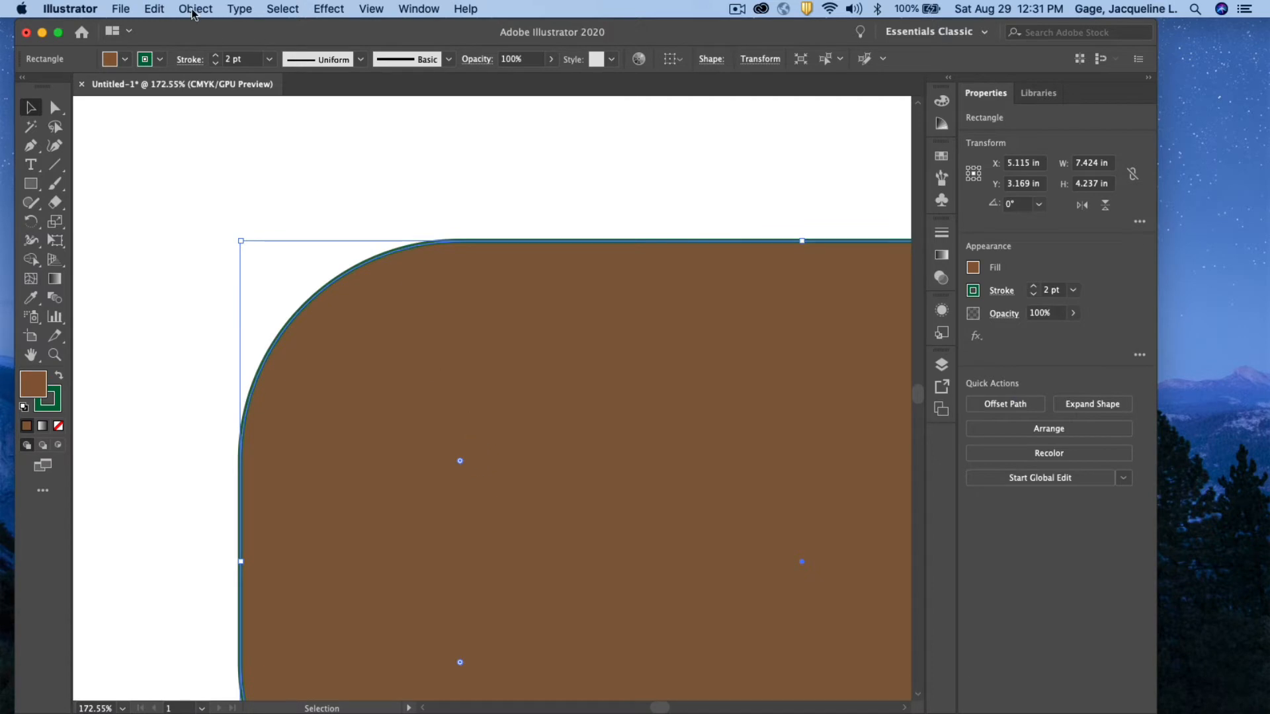
pyautogui.click(155, 9)
pyautogui.click(192, 28)
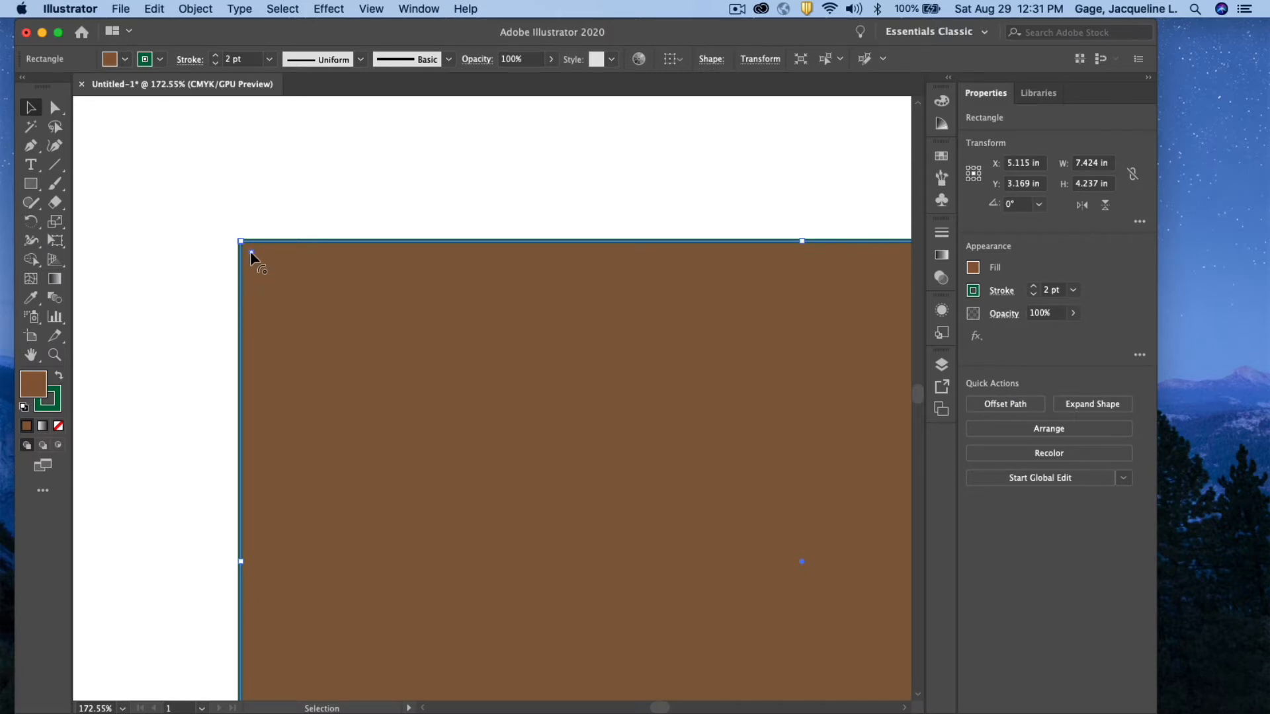
# Step: Round only the rectangle's upper-left corner, then its upper-right corner to a similar radius
pyautogui.moveTo(252, 250); pyautogui.dragTo(459, 434)
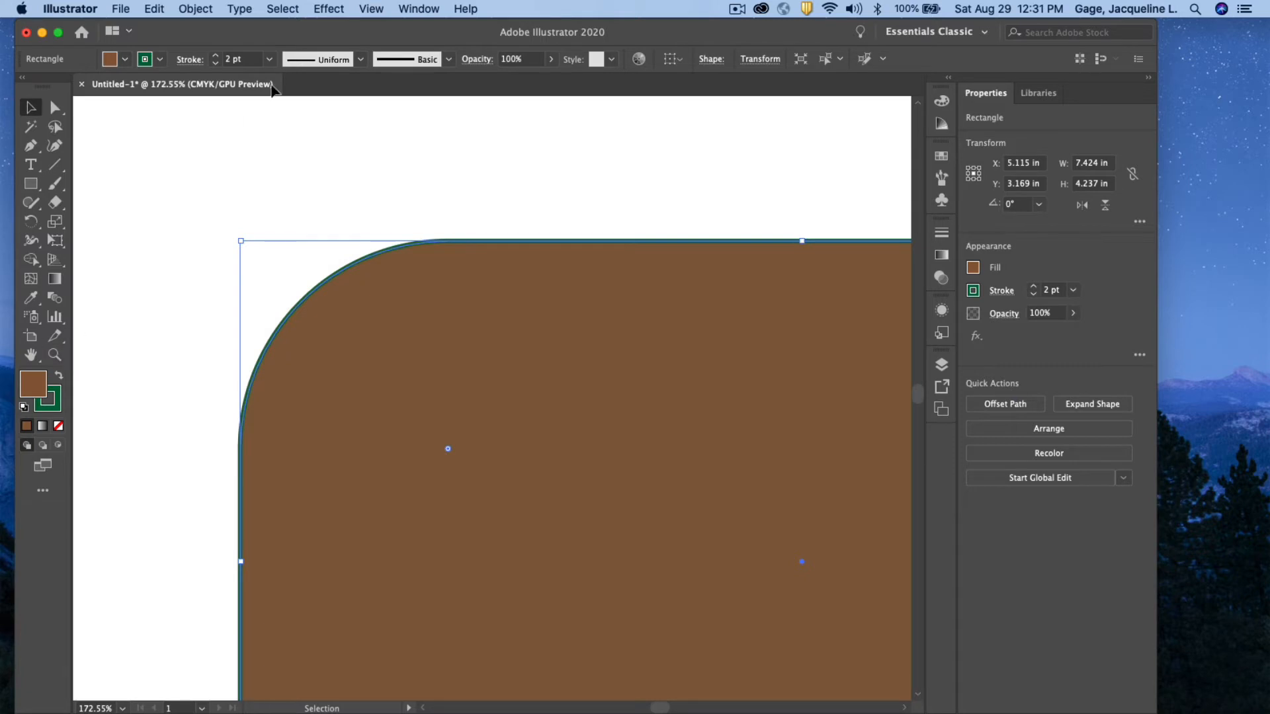
pyautogui.click(372, 9)
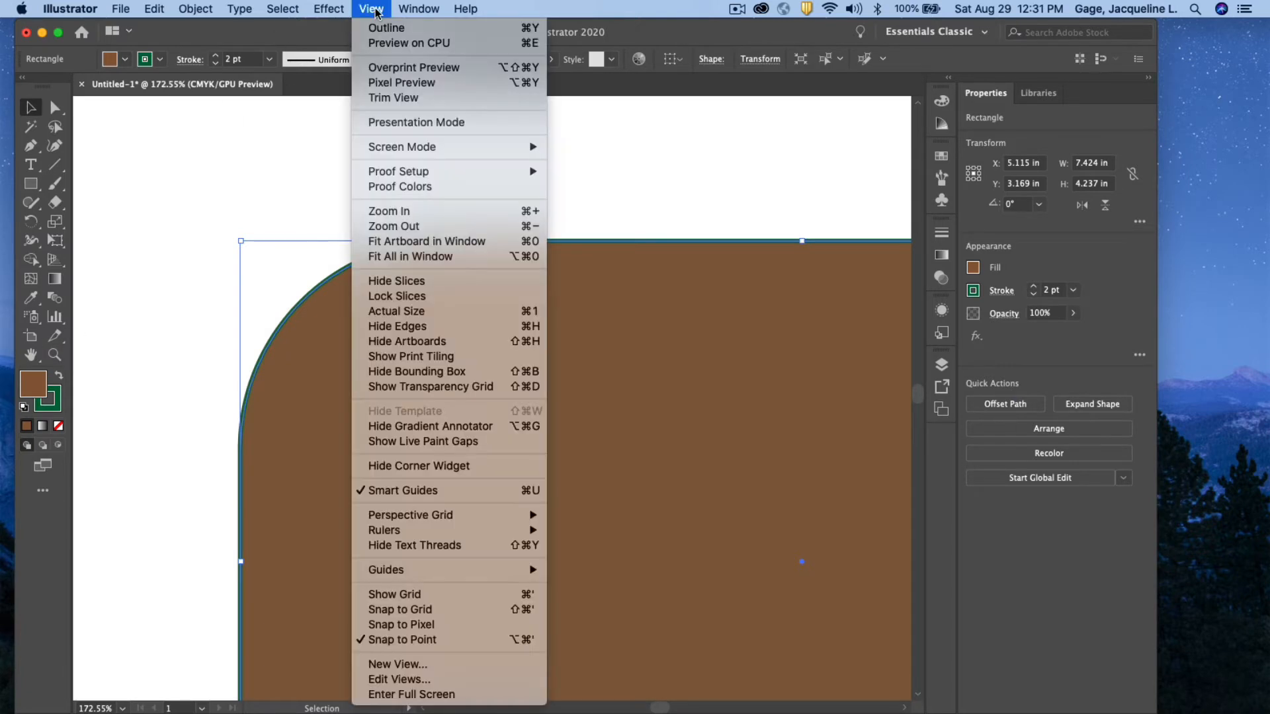
pyautogui.click(402, 242)
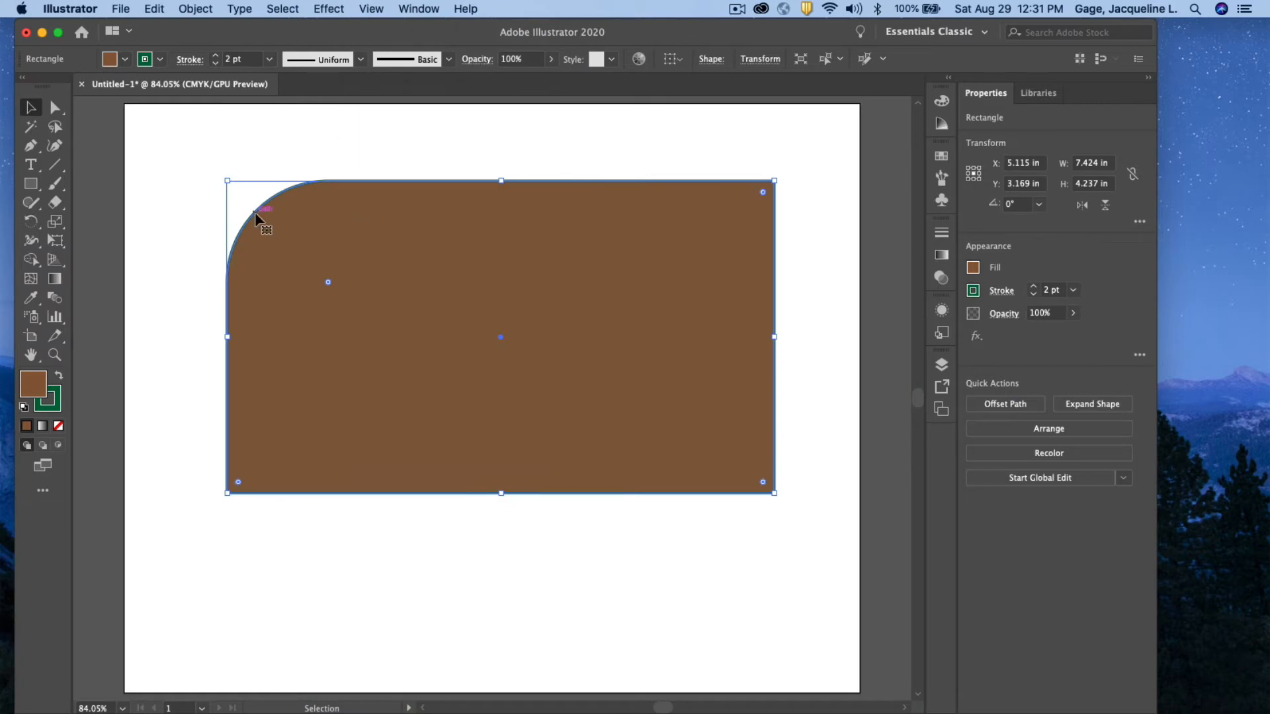
pyautogui.moveTo(763, 192); pyautogui.dragTo(795, 176)
pyautogui.moveTo(763, 193); pyautogui.dragTo(674, 291)
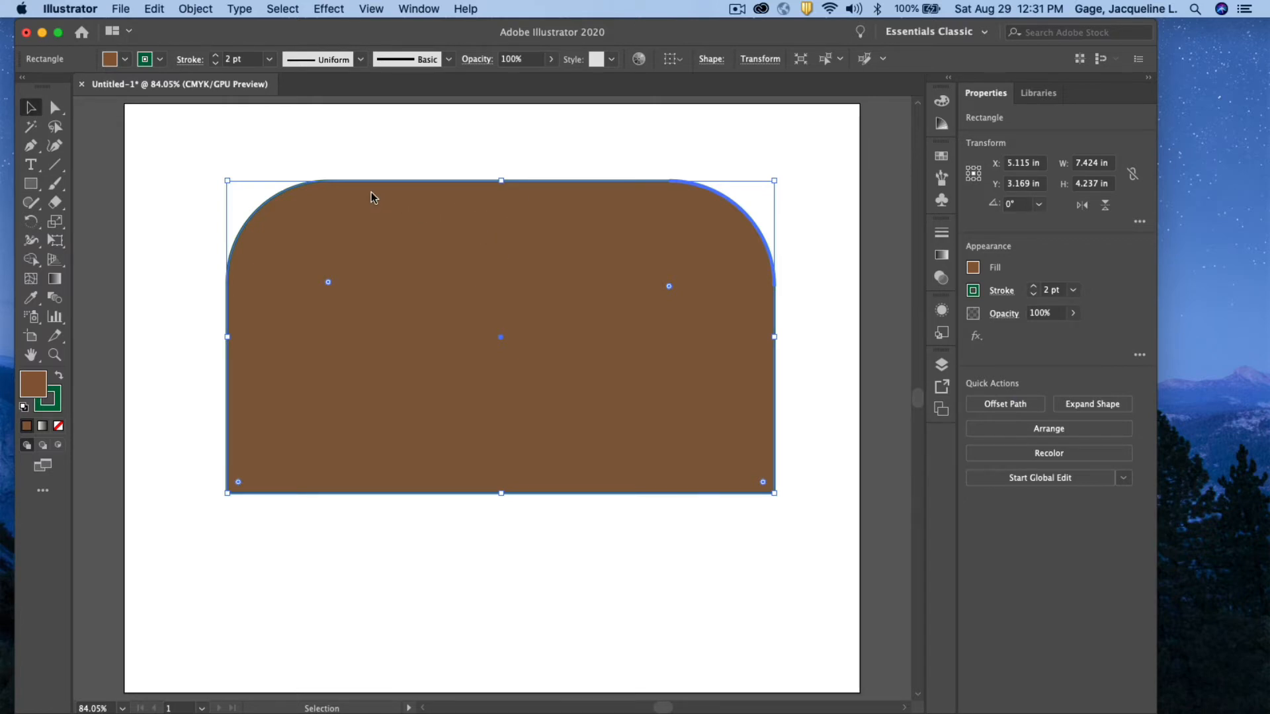
# Step: Delete the rounded brown rectangle and create a square exactly 5 in wide and 5 in high
pyautogui.press('Delete')
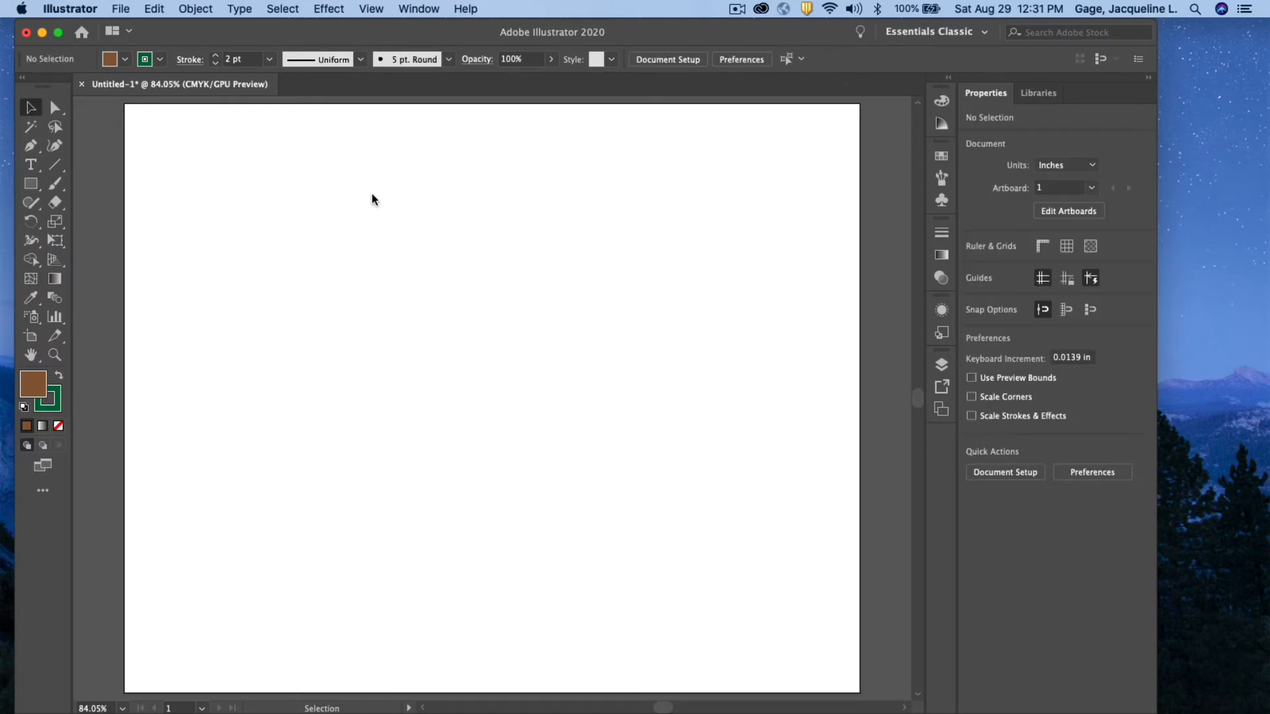
pyautogui.click(31, 184)
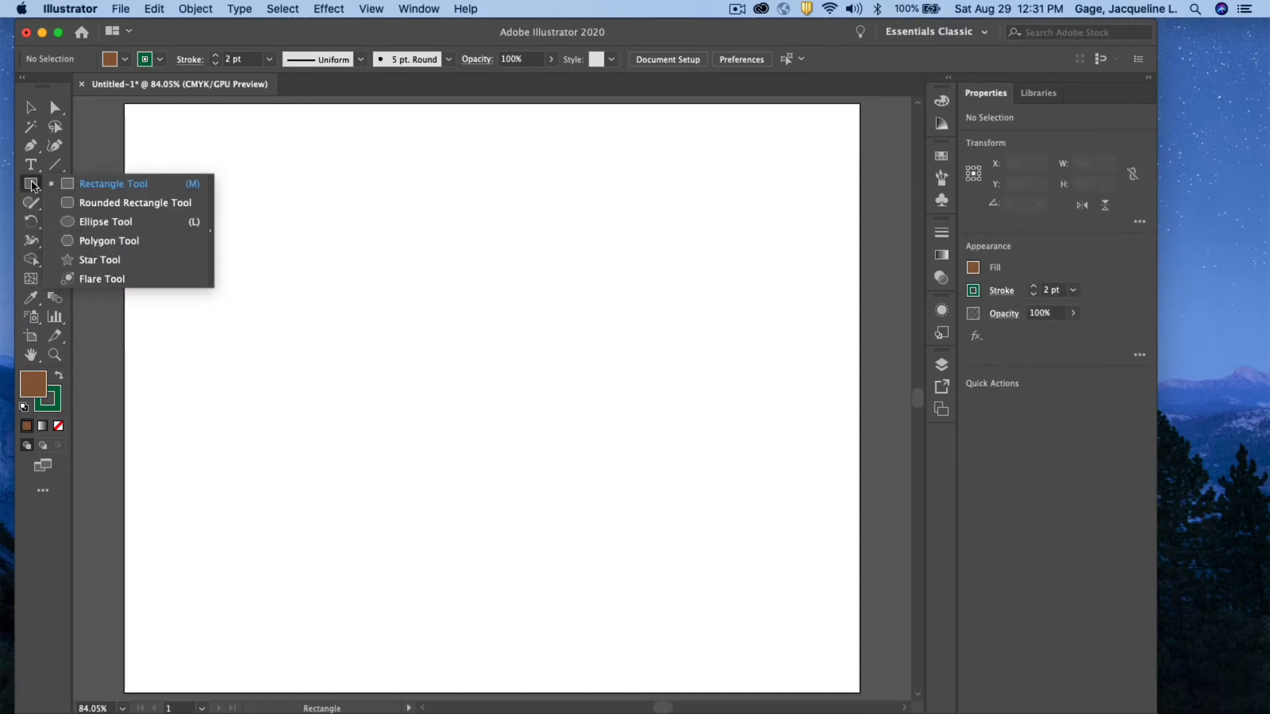
pyautogui.click(96, 184)
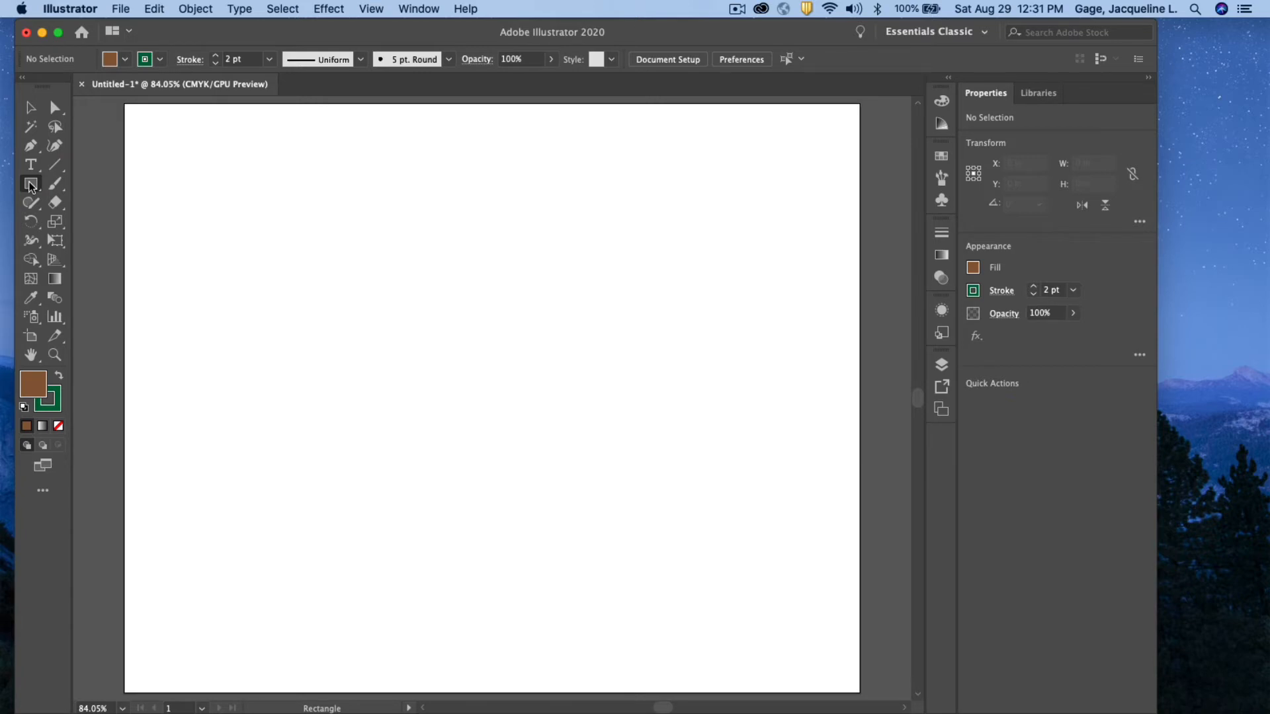
pyautogui.click(475, 246)
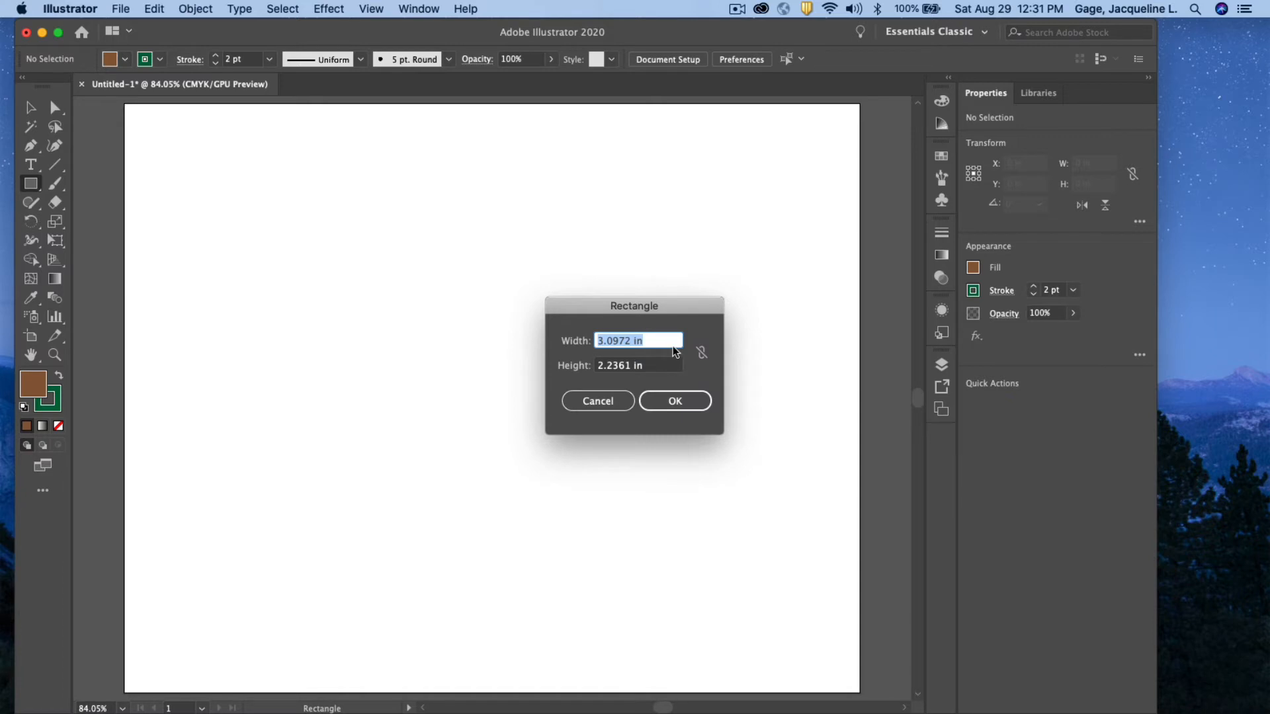
pyautogui.click(626, 344)
pyautogui.moveTo(631, 341); pyautogui.dragTo(549, 342)
pyautogui.write('5')
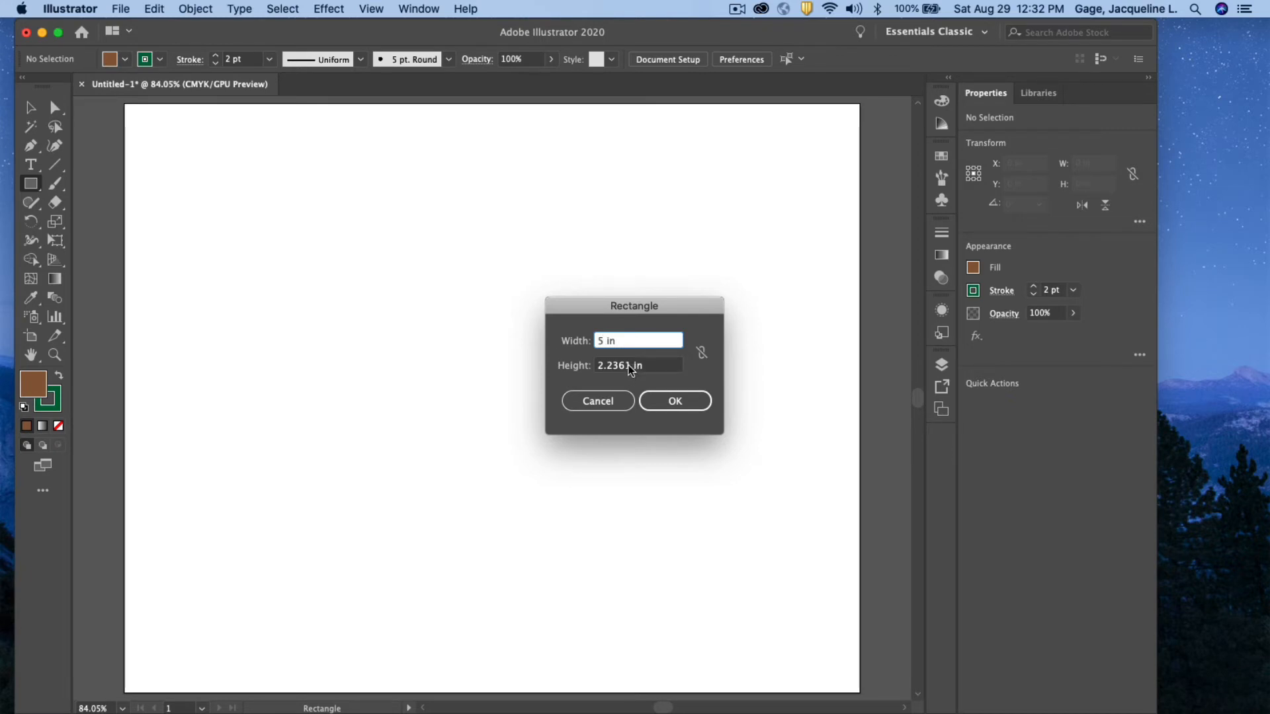
pyautogui.moveTo(631, 369); pyautogui.dragTo(517, 366)
pyautogui.write('5')
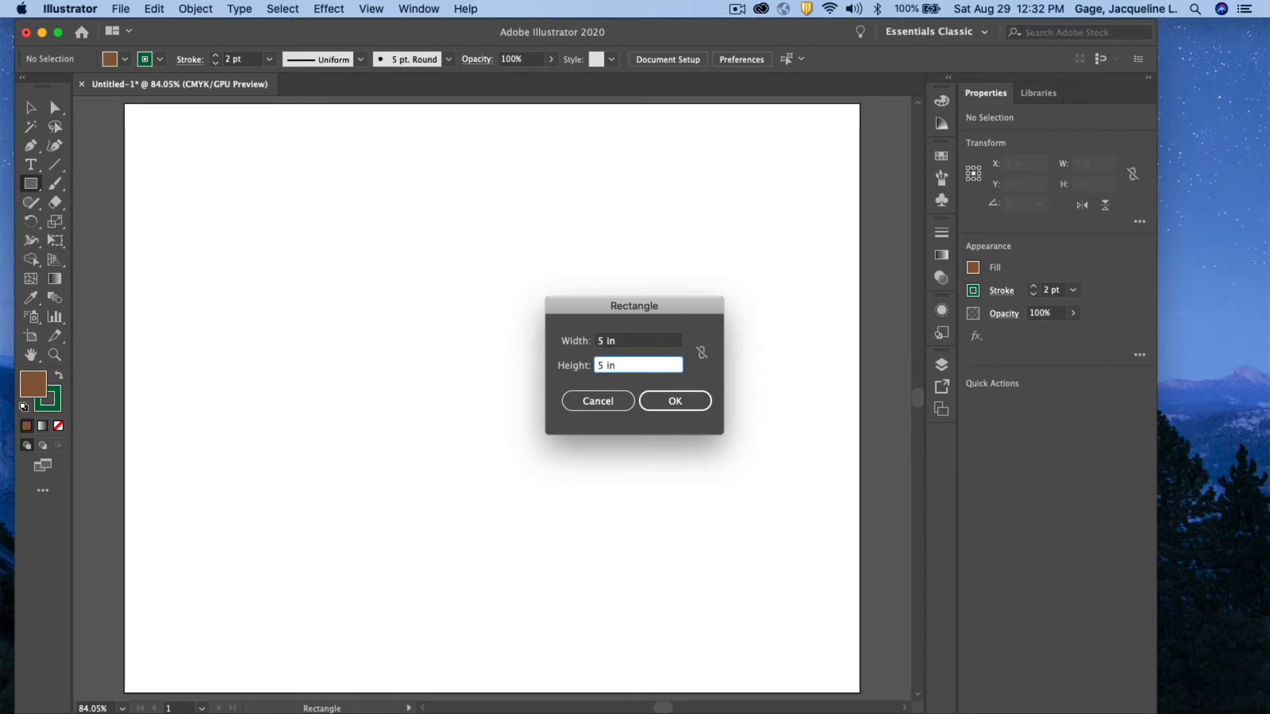
pyautogui.click(676, 400)
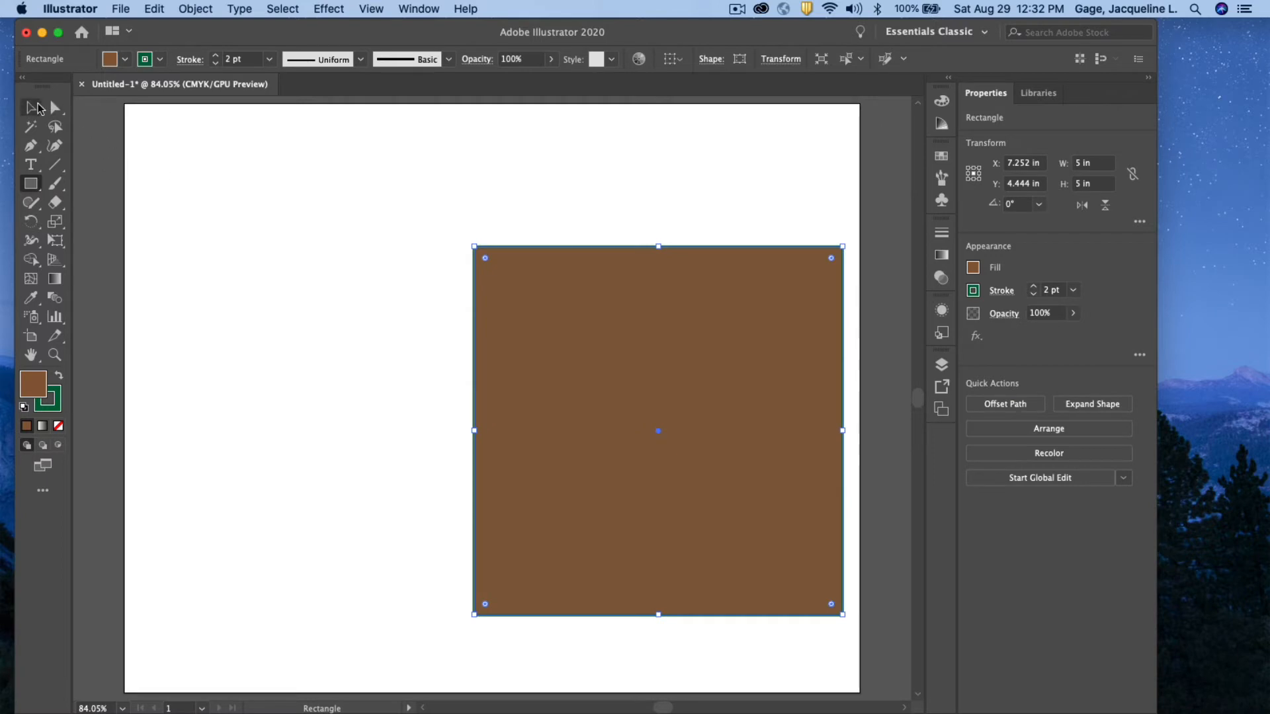
# Step: Shrink the brown square to about 2.42 by 2.61 in and place it in the artboard's upper-left area
pyautogui.click(36, 107)
pyautogui.moveTo(518, 306); pyautogui.dragTo(301, 255)
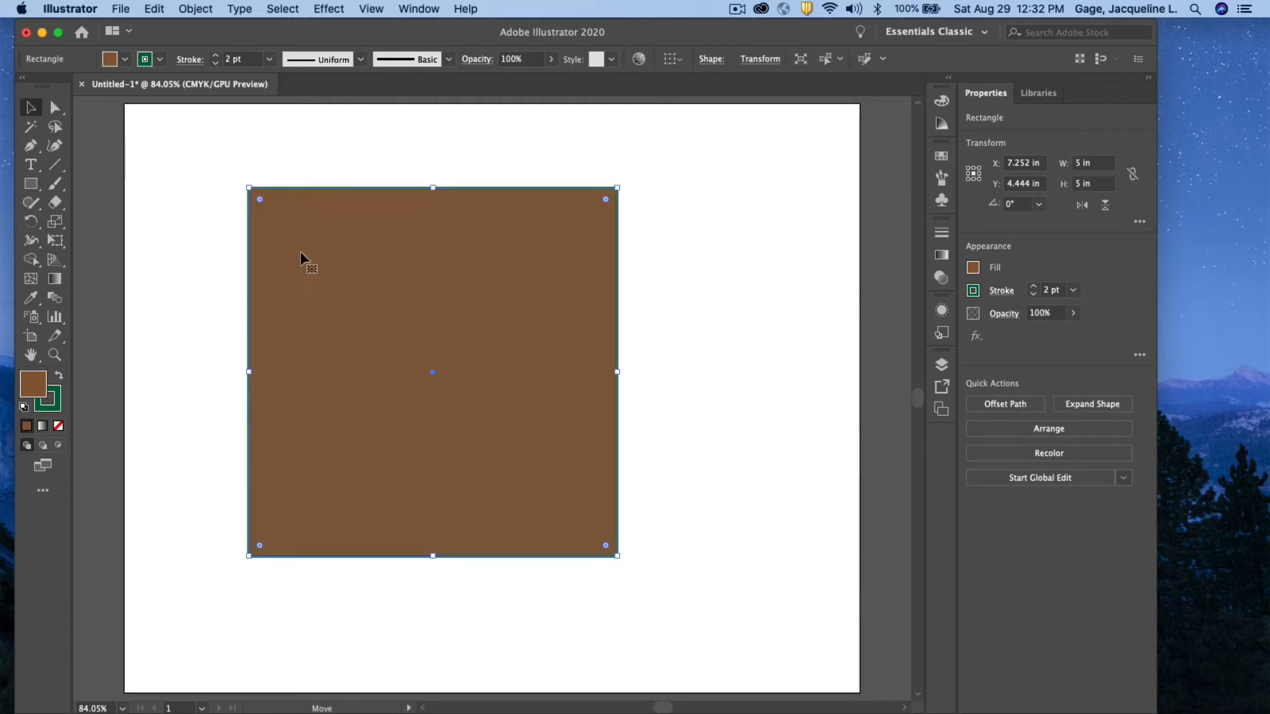
pyautogui.moveTo(617, 556); pyautogui.dragTo(428, 380)
pyautogui.moveTo(361, 276); pyautogui.dragTo(283, 256)
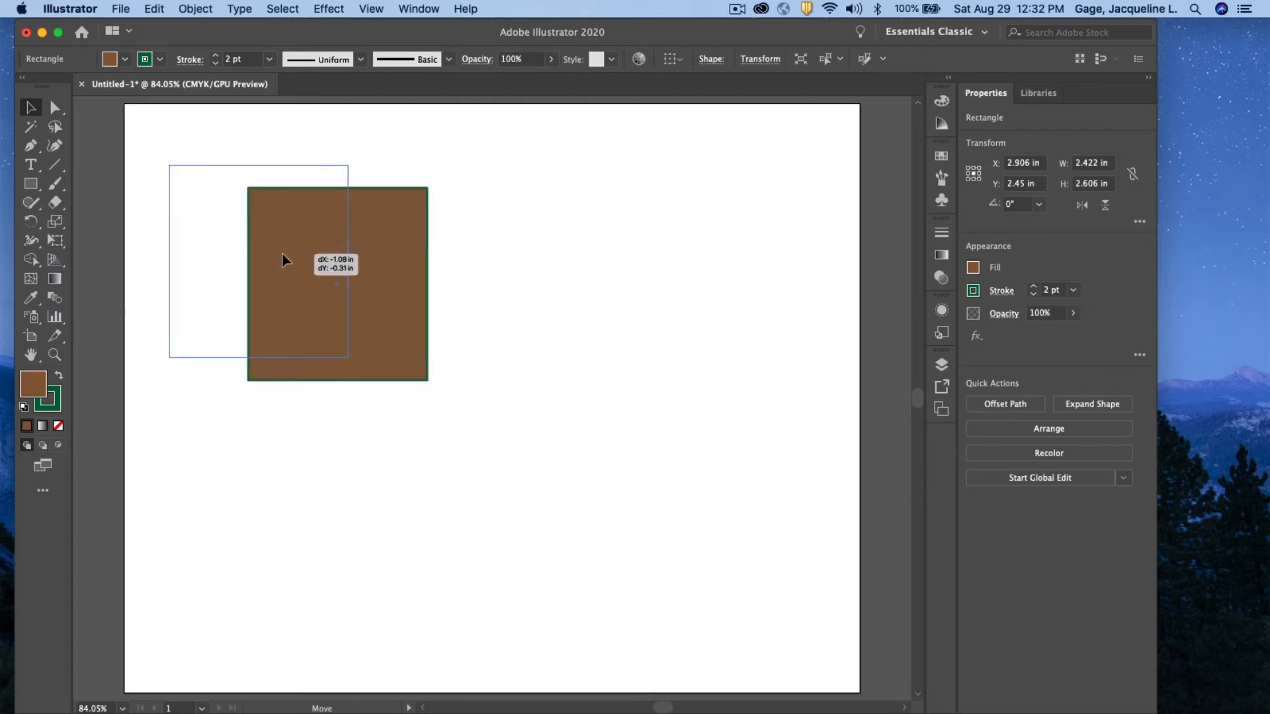
# Step: Draw a rounded rectangle about 3.23 in wide and 1.48 in high to the right of the brown rectangle
pyautogui.click(36, 187)
pyautogui.click(36, 187)
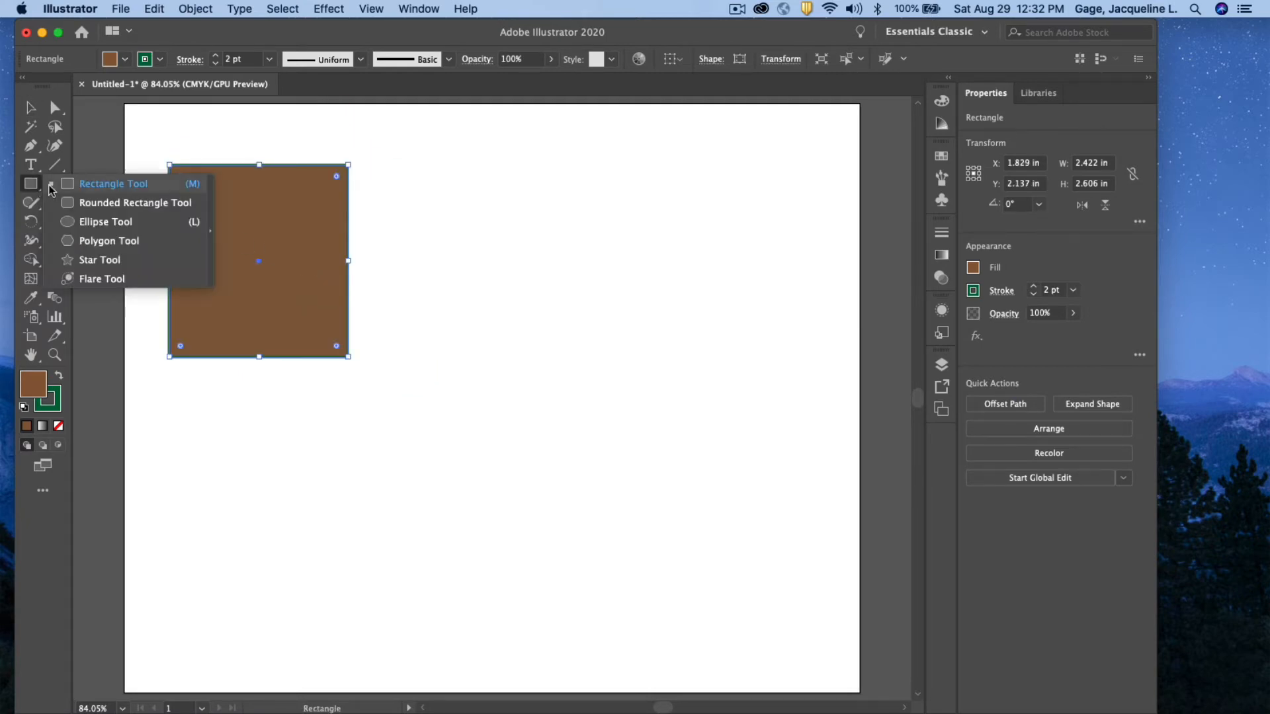
pyautogui.click(98, 204)
pyautogui.moveTo(457, 177); pyautogui.dragTo(696, 287)
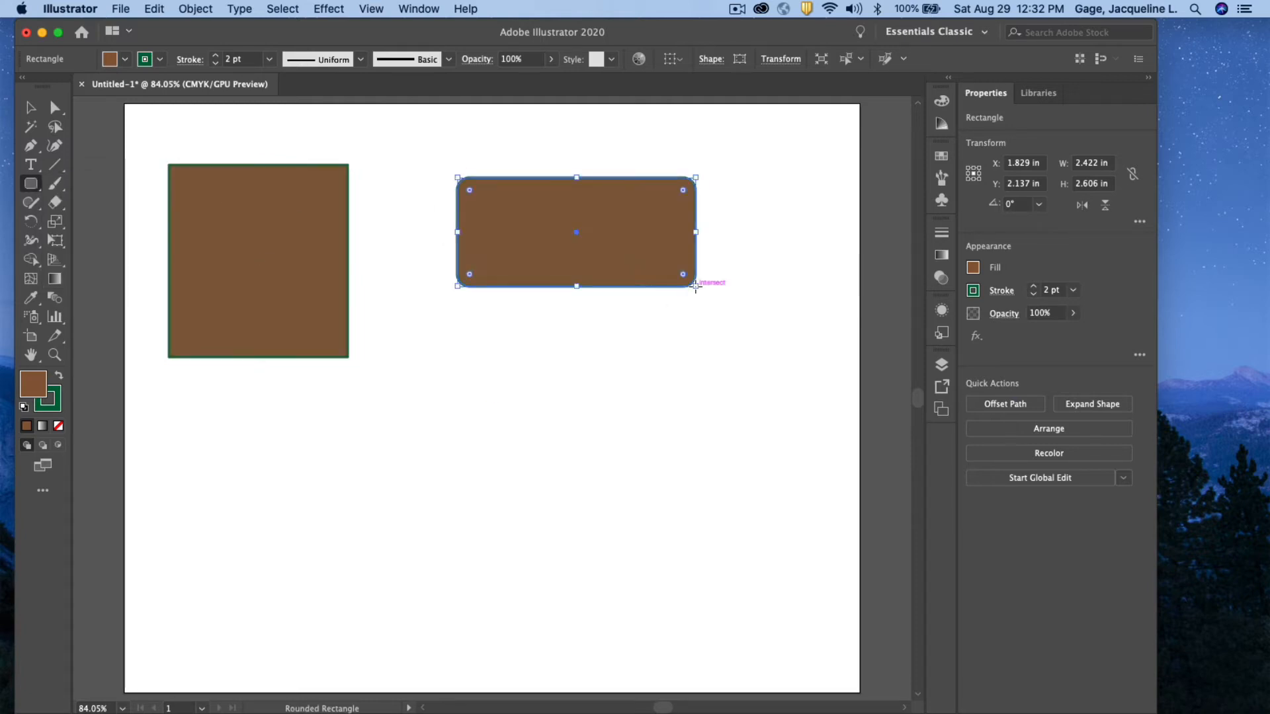
# Step: Fill the rounded rectangle with orange-red and move it up close to the artboard's upper edge
pyautogui.click(126, 59)
pyautogui.click(143, 86)
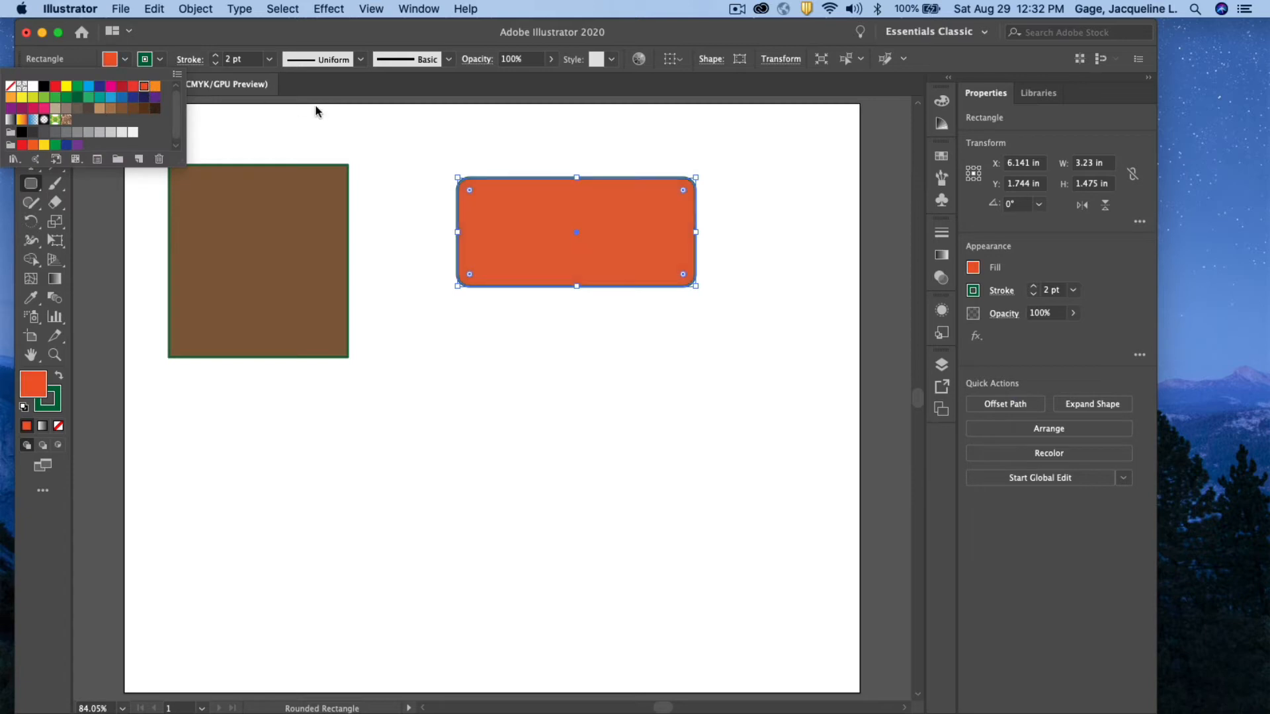
pyautogui.click(492, 145)
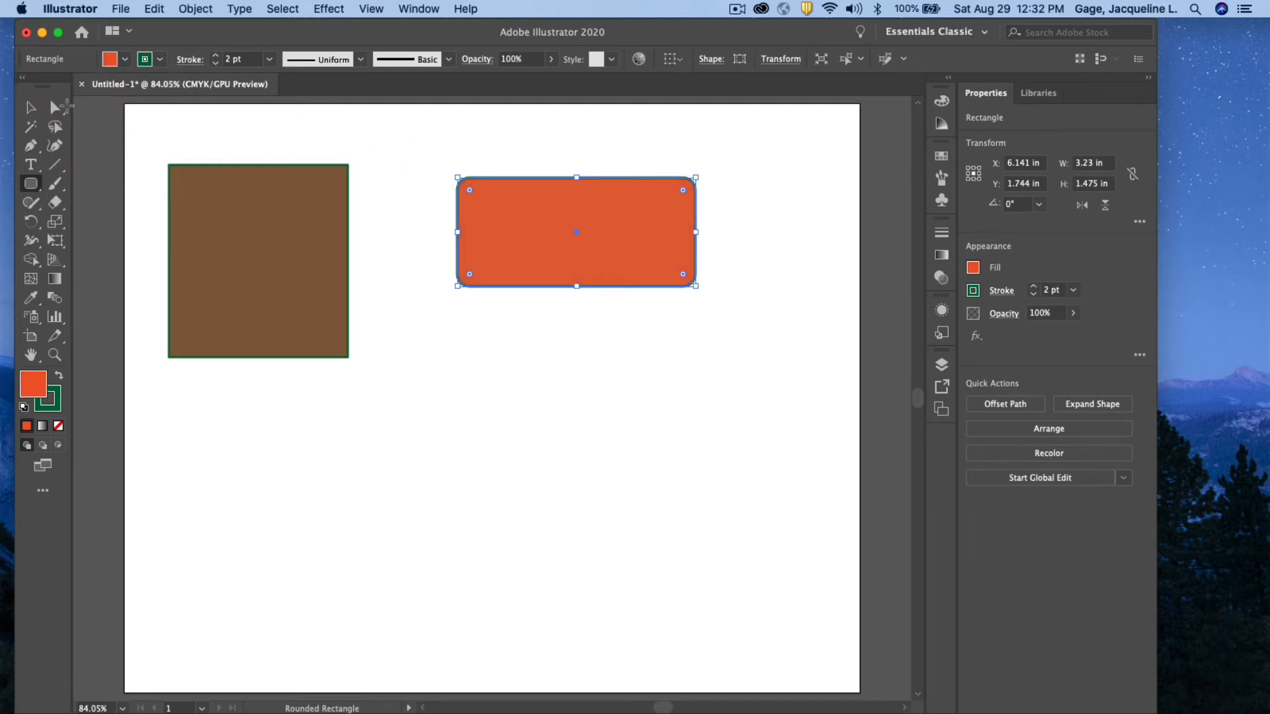
pyautogui.click(33, 108)
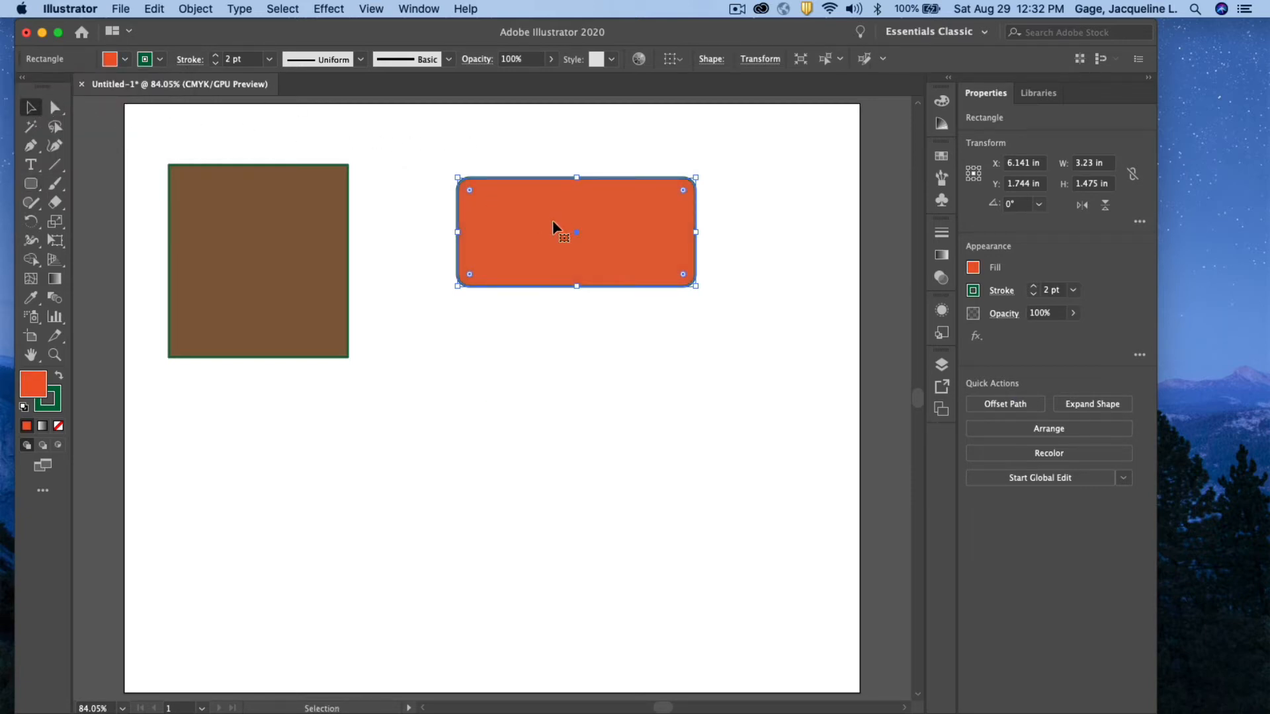
pyautogui.moveTo(553, 227); pyautogui.dragTo(533, 179)
# Step: Draw an ellipse about 3.74 in wide and 1.85 in high below the two rectangles
pyautogui.moveTo(33, 184); pyautogui.dragTo(89, 224)
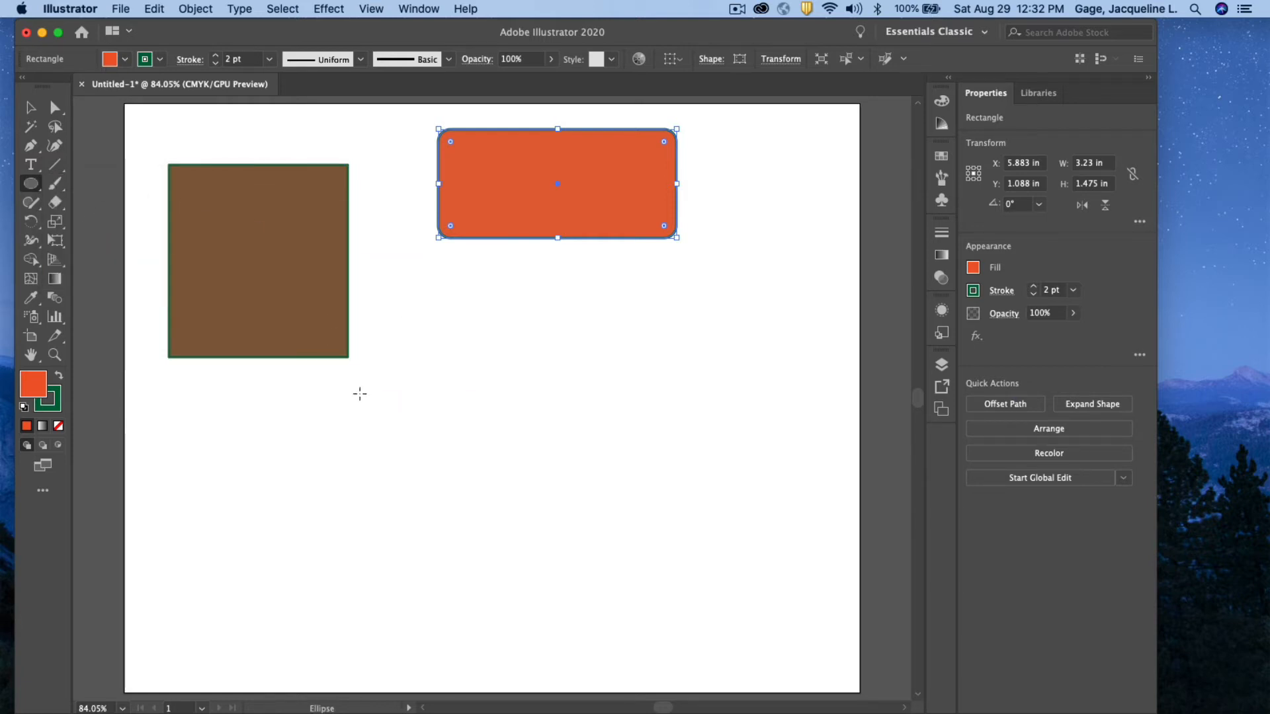
pyautogui.moveTo(360, 393); pyautogui.dragTo(633, 528)
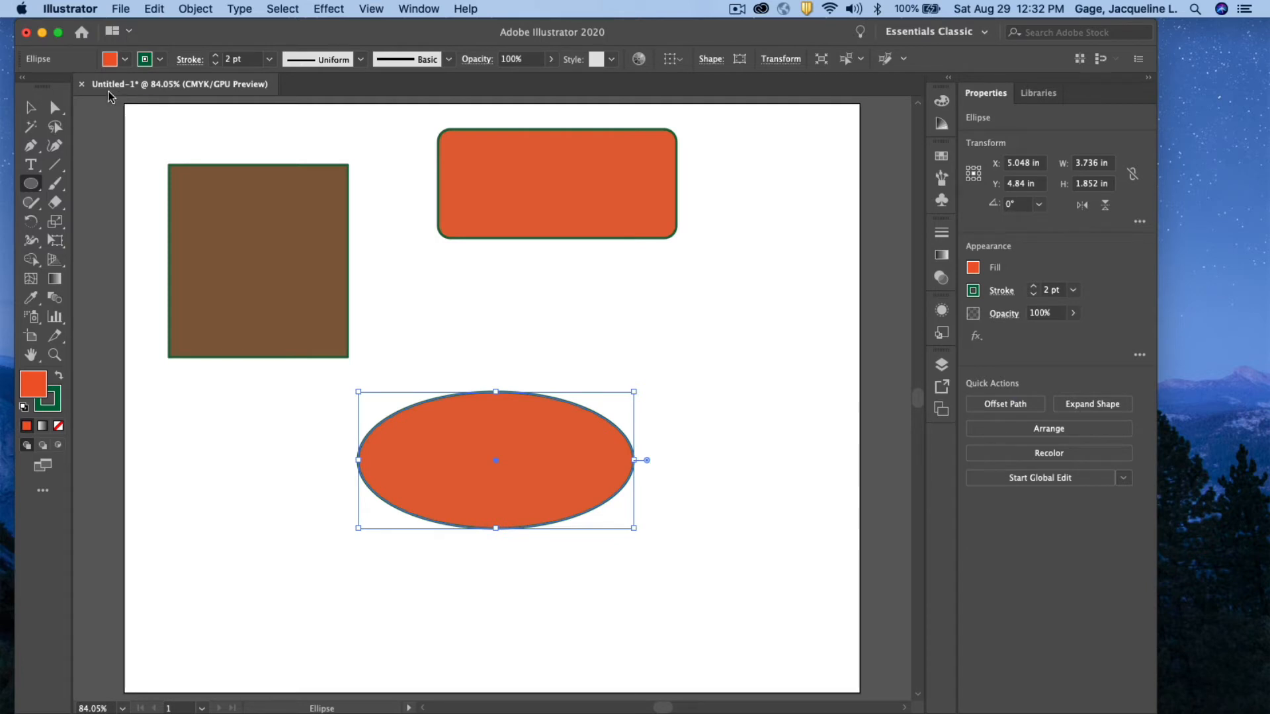
# Step: Fill the ellipse with dark purple and move it up so it overlaps the orange-red rounded rectangle's lower-right corner
pyautogui.click(124, 59)
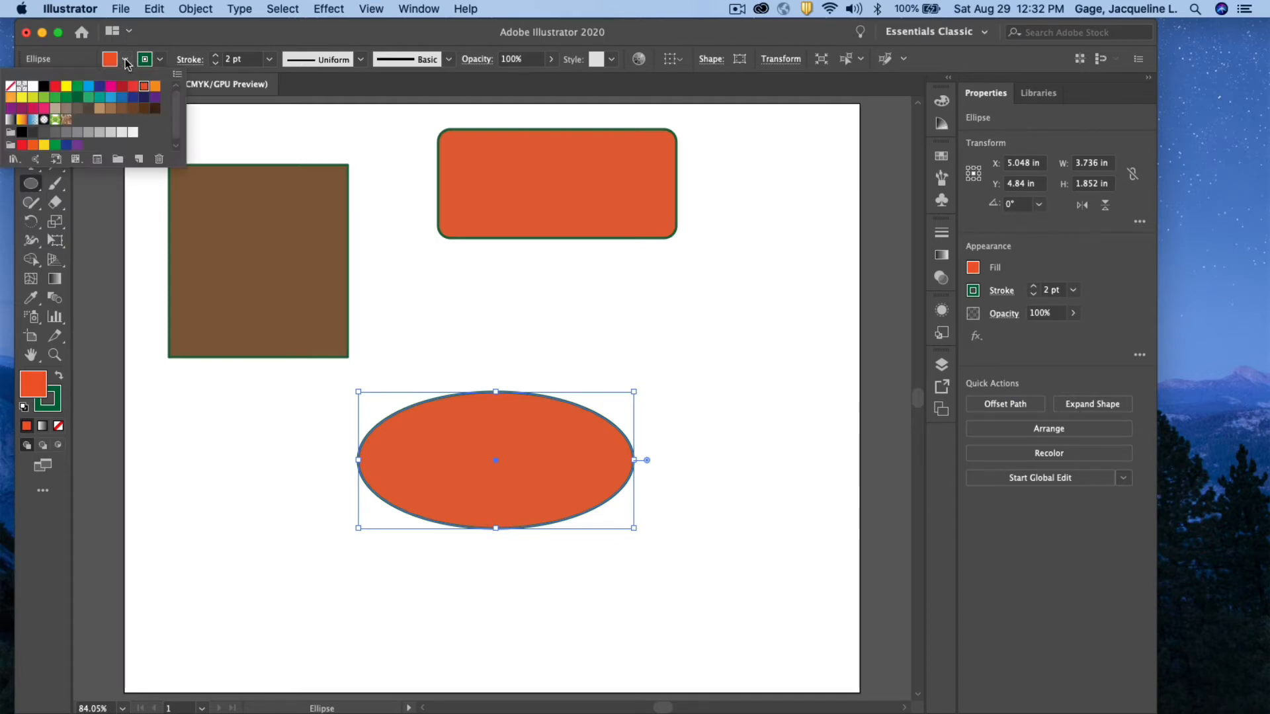
pyautogui.click(156, 98)
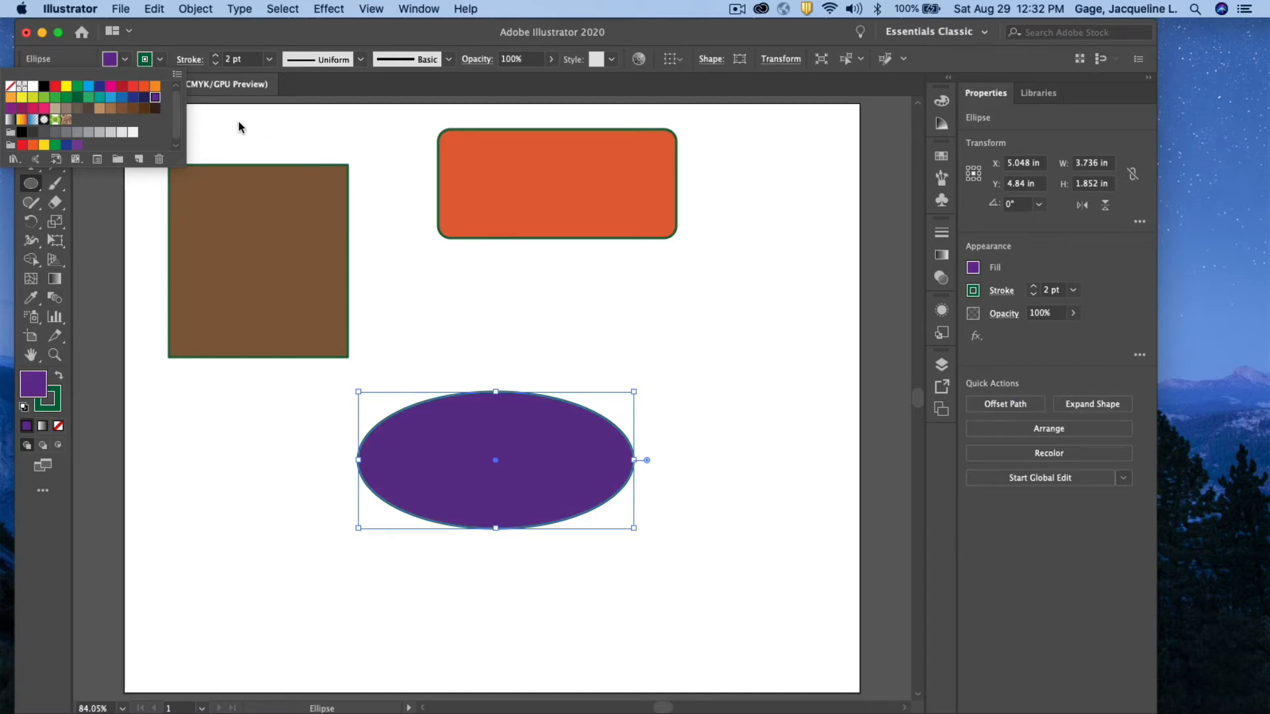
pyautogui.click(245, 137)
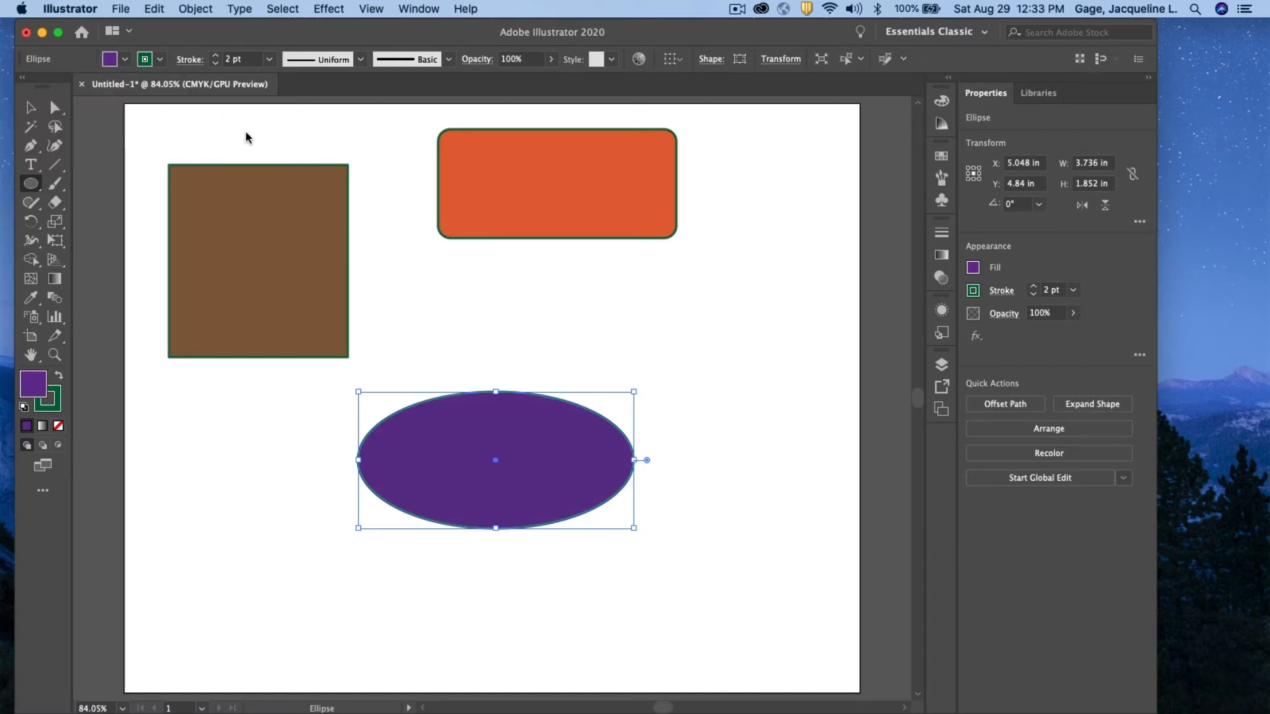
pyautogui.click(31, 109)
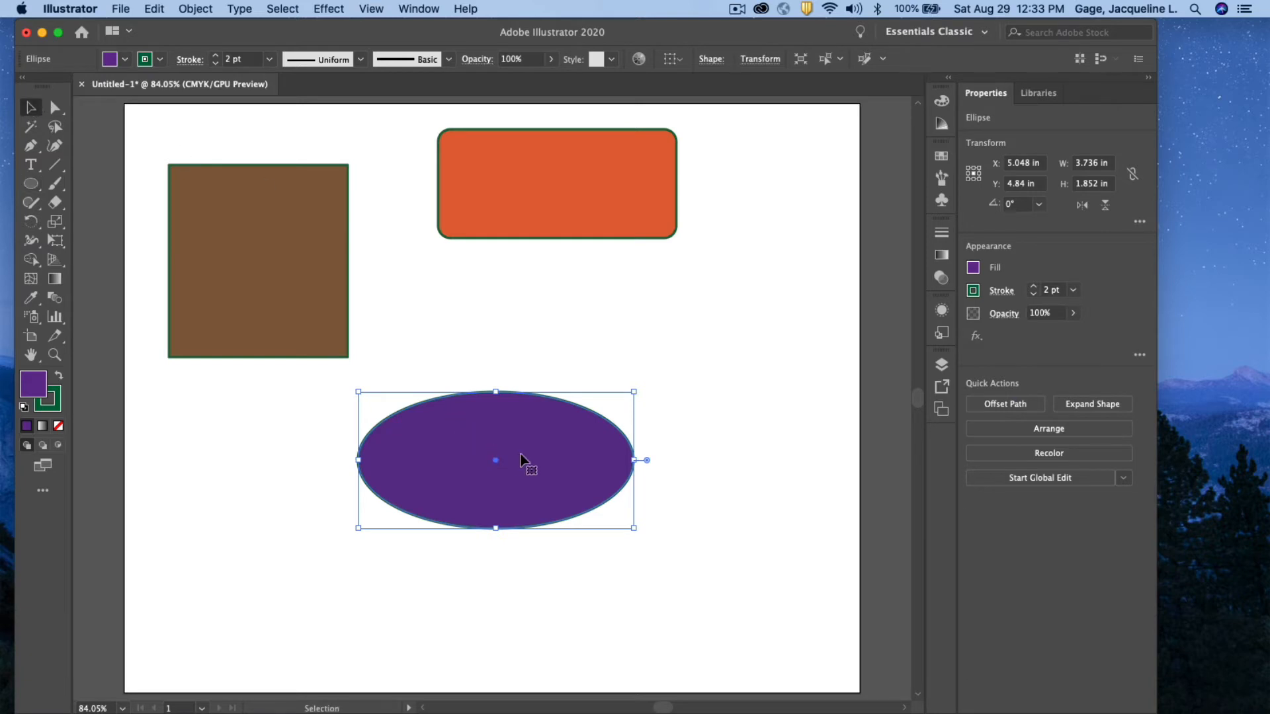
pyautogui.moveTo(523, 461); pyautogui.dragTo(664, 270)
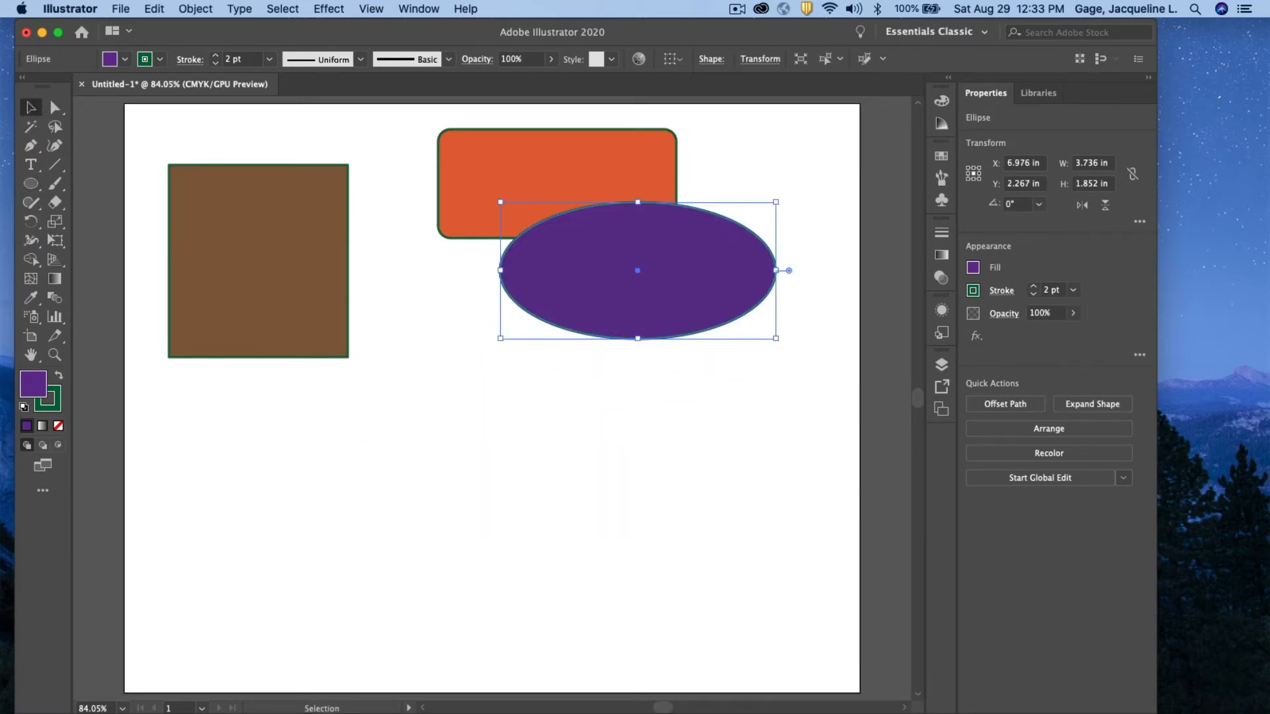
# Step: Draw a perfect circle about 2.55 in across in the empty area below the ellipse
pyautogui.click(35, 187)
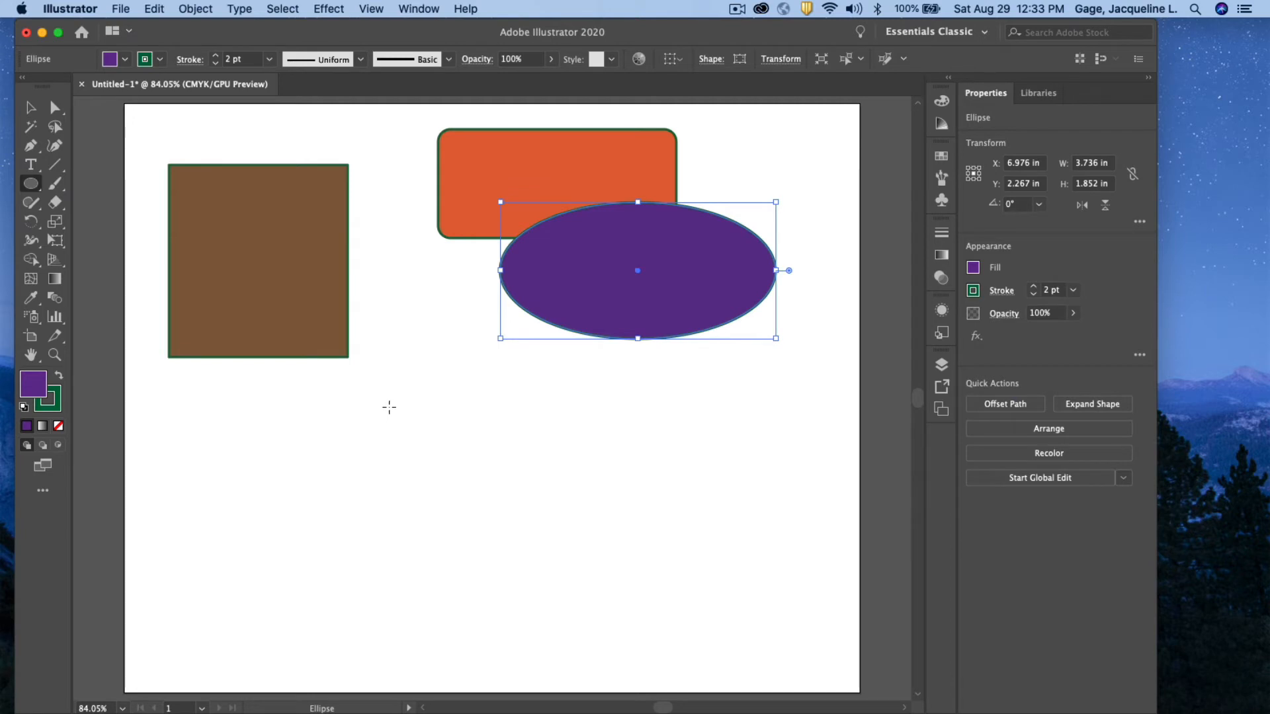
pyautogui.moveTo(389, 407); pyautogui.dragTo(575, 544)
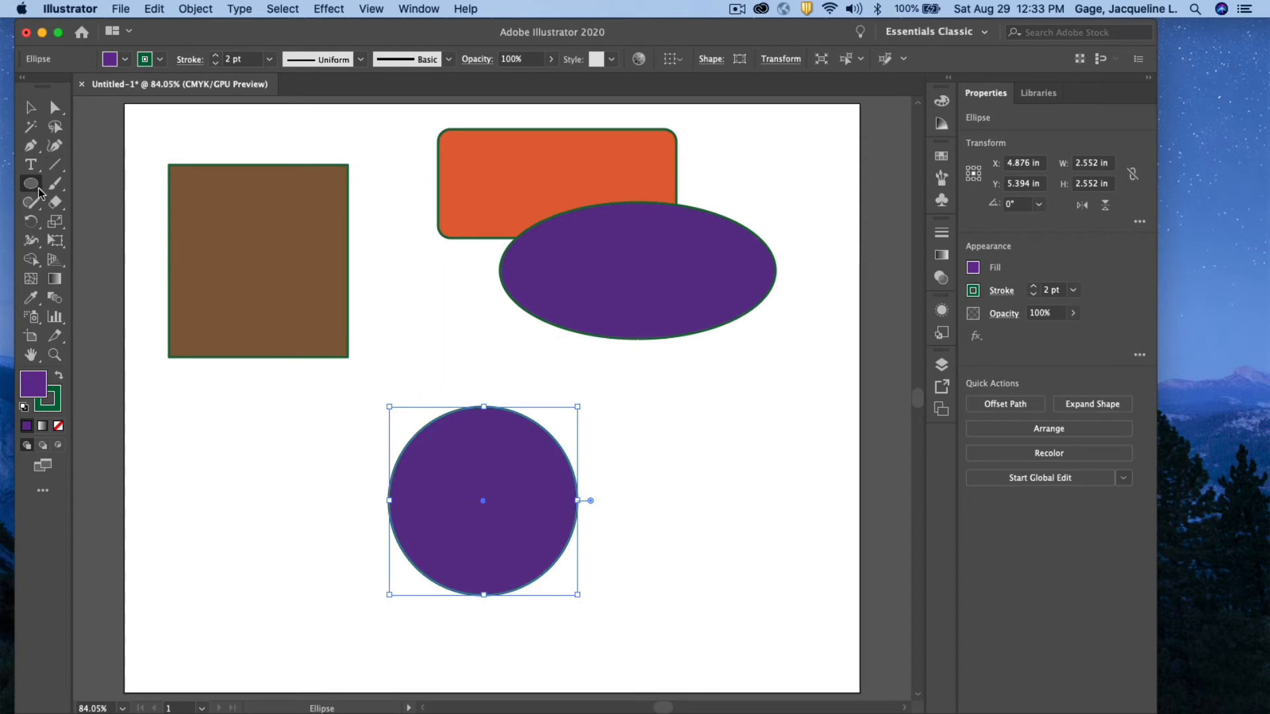
# Step: Create a circle exactly 3 in wide and 3 in high and place it directly below the ellipse
pyautogui.click(404, 283)
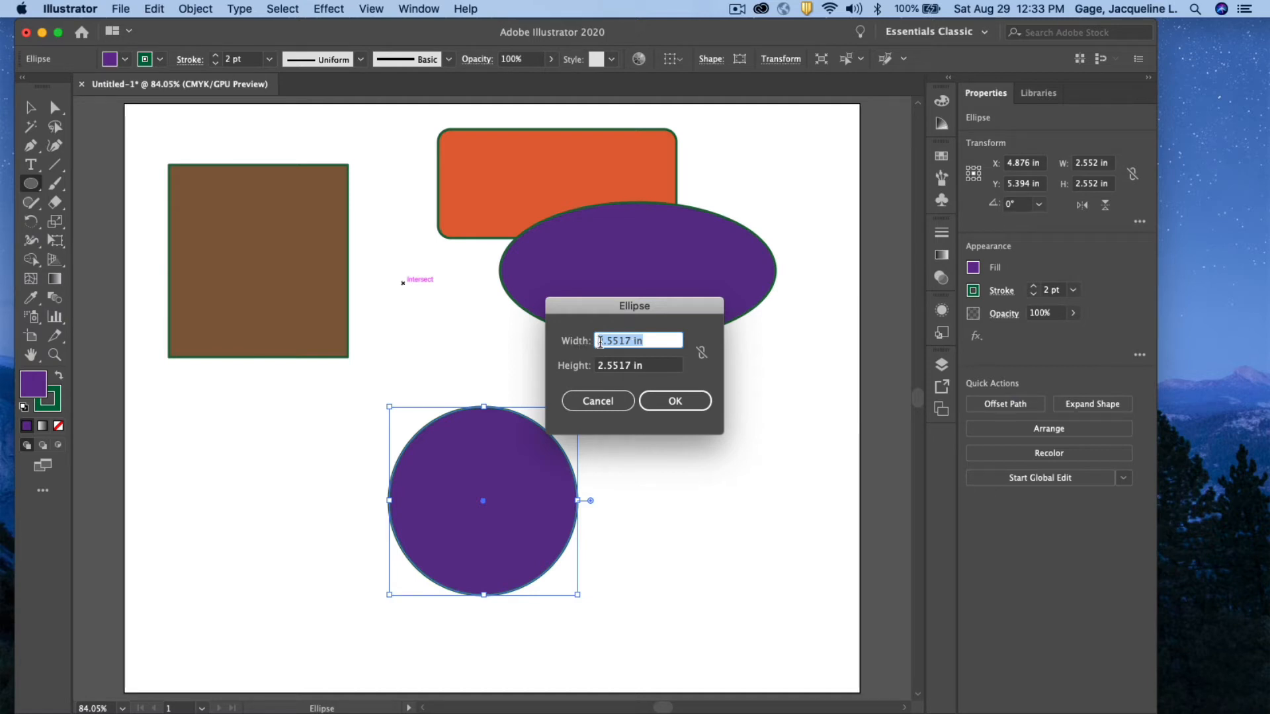
pyautogui.click(635, 340)
pyautogui.moveTo(628, 340); pyautogui.dragTo(572, 349)
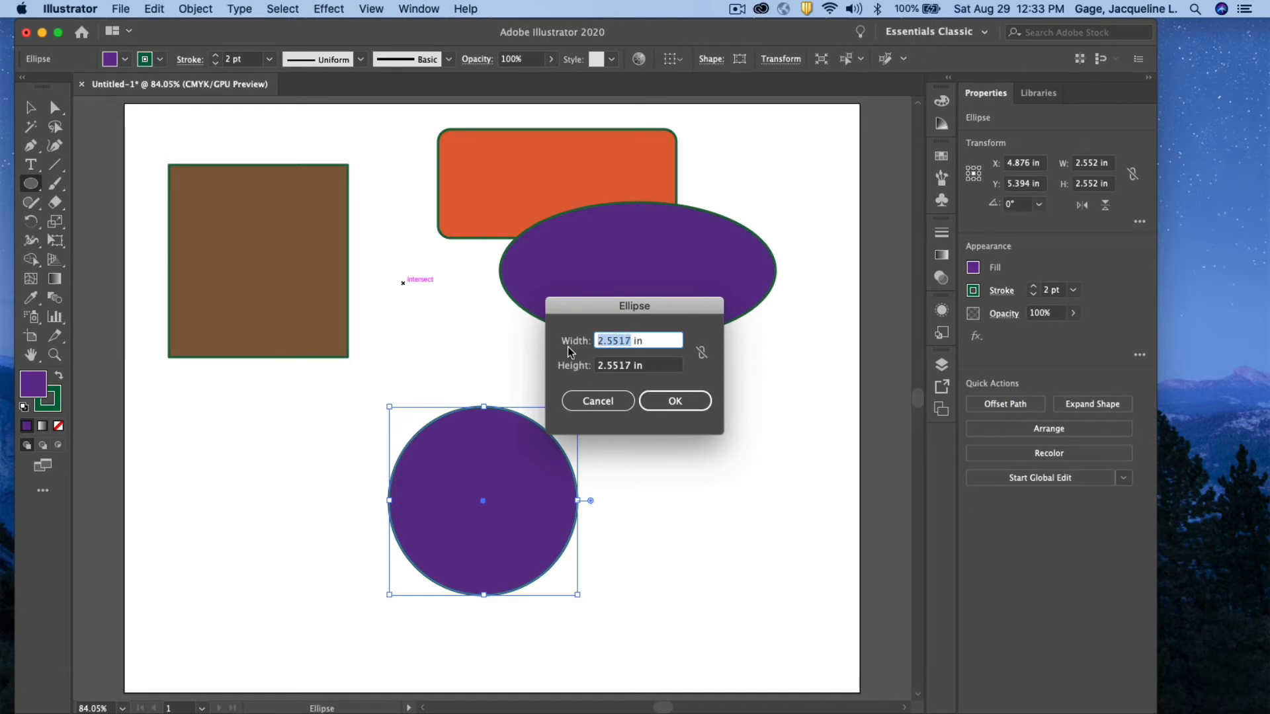
pyautogui.write('3')
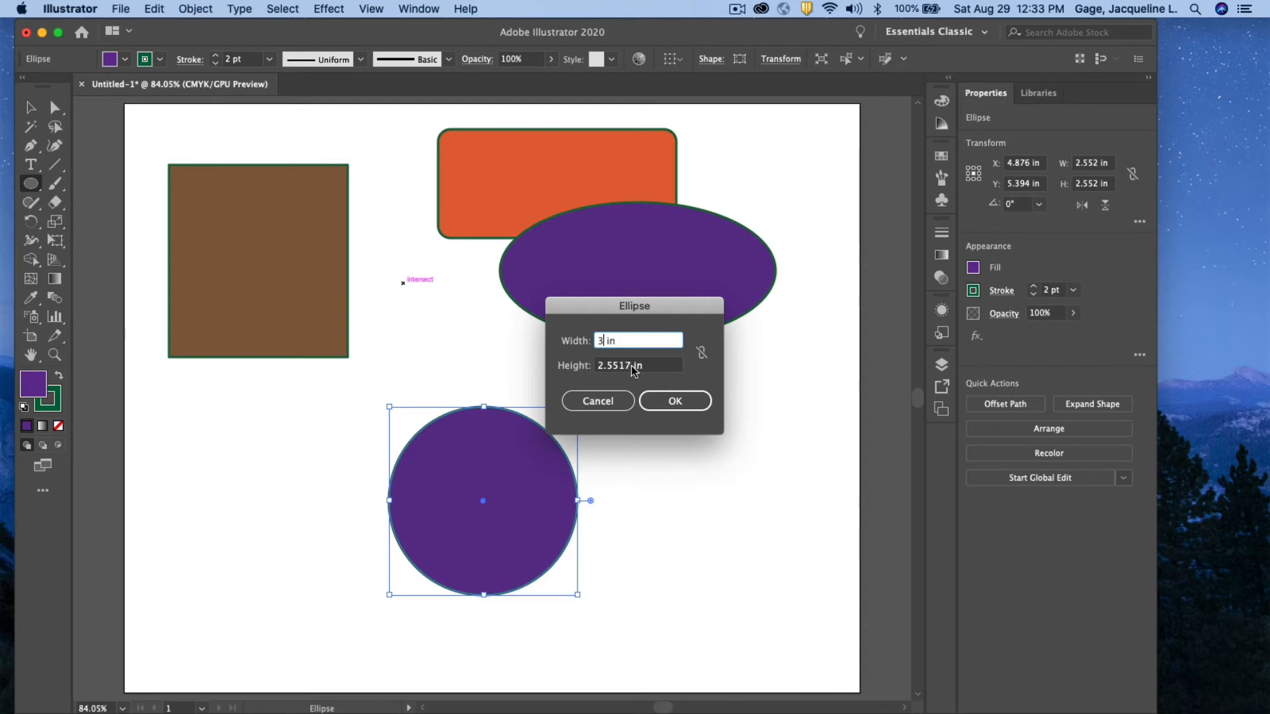
pyautogui.moveTo(632, 365); pyautogui.dragTo(550, 371)
pyautogui.write('3')
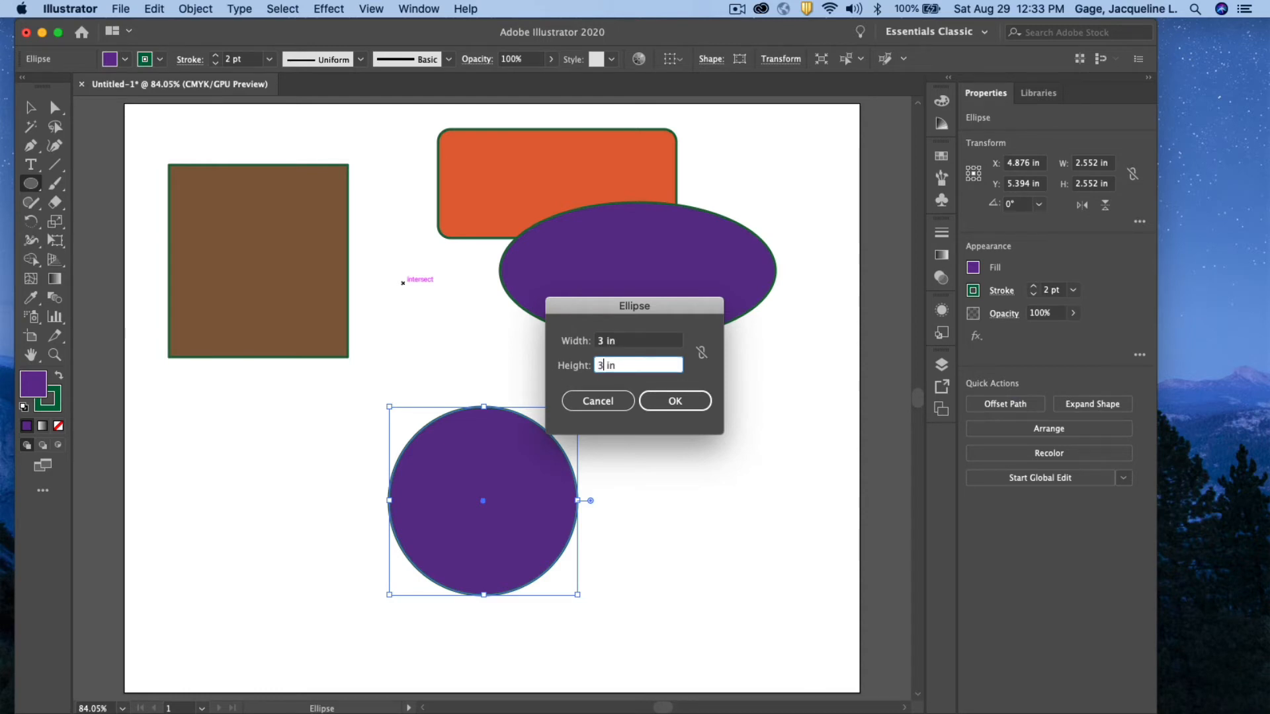
pyautogui.click(659, 395)
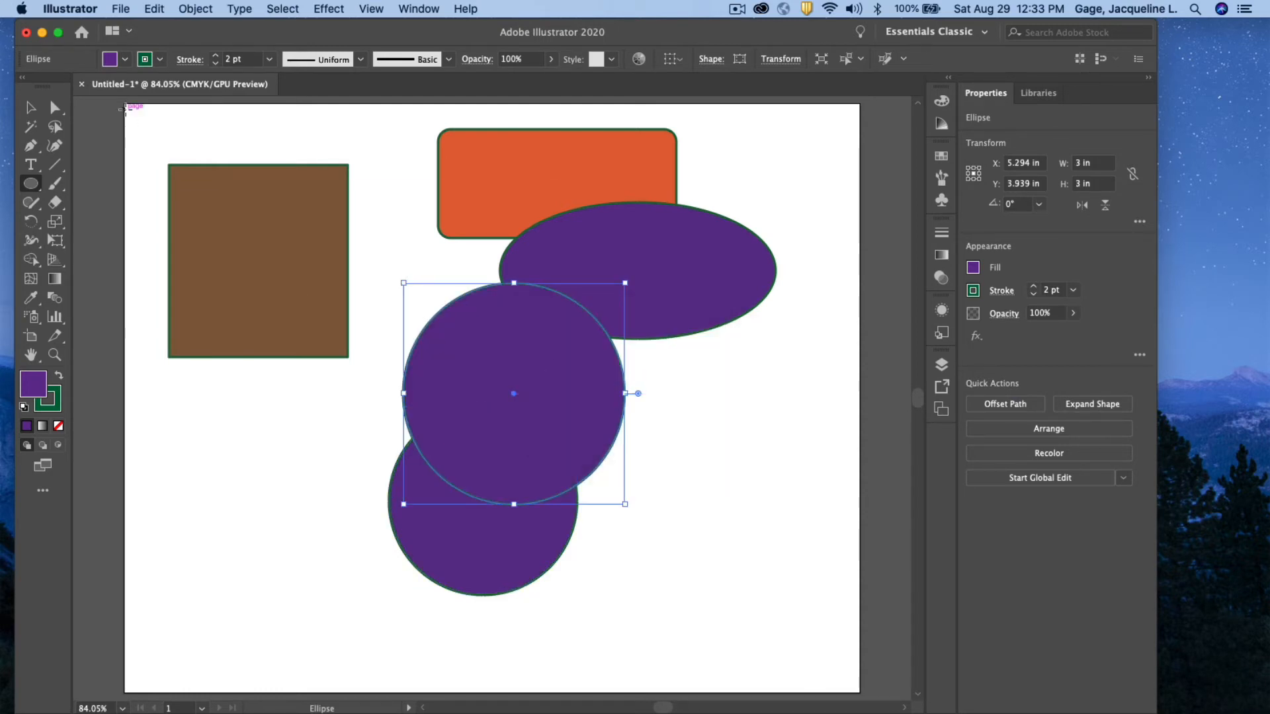
pyautogui.click(30, 107)
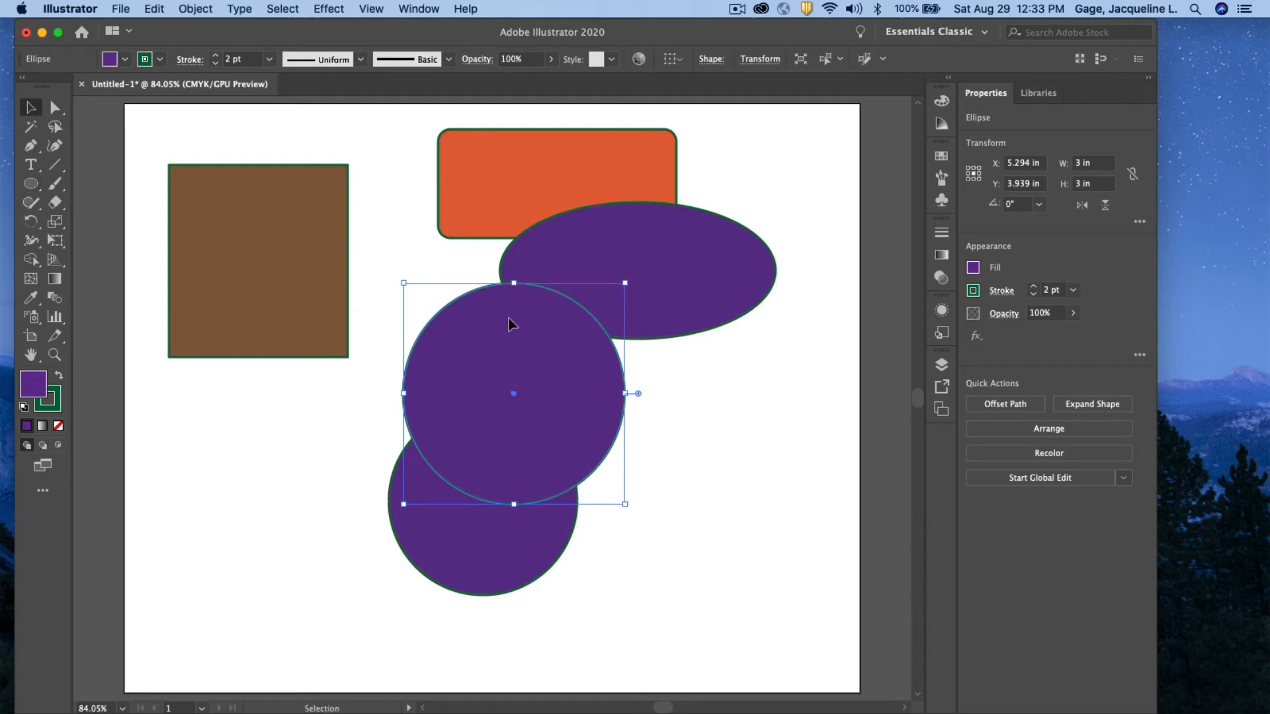
pyautogui.moveTo(507, 323); pyautogui.dragTo(624, 364)
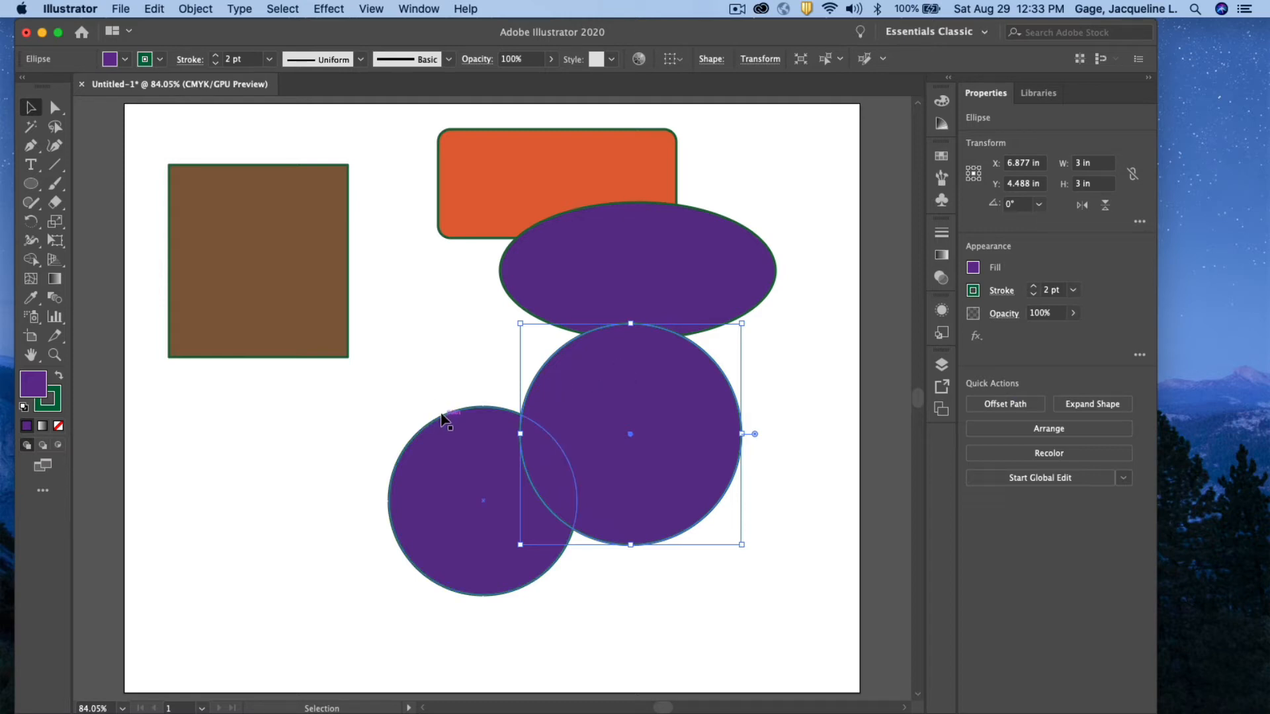
# Step: Select all the shapes on the artboard and delete them
pyautogui.keyDown('shift'); pyautogui.click(459, 445); pyautogui.keyUp('shift')
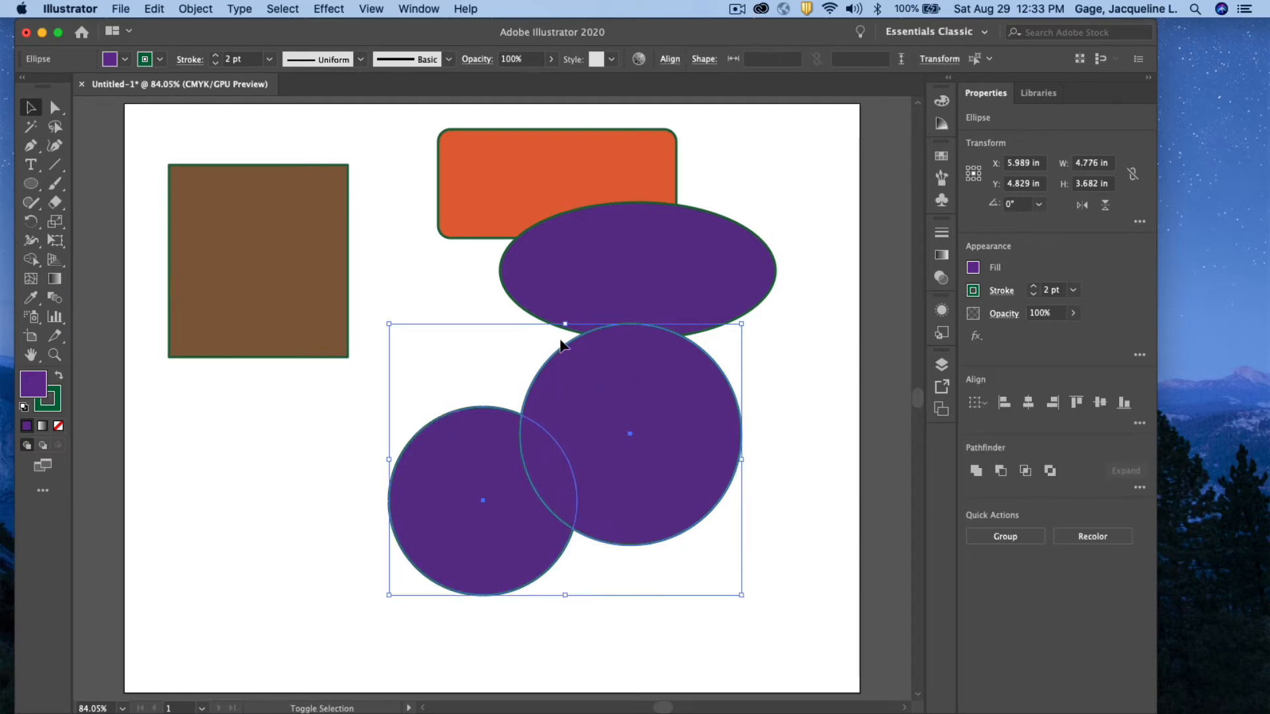
pyautogui.keyDown('shift'); pyautogui.click(634, 290); pyautogui.keyUp('shift')
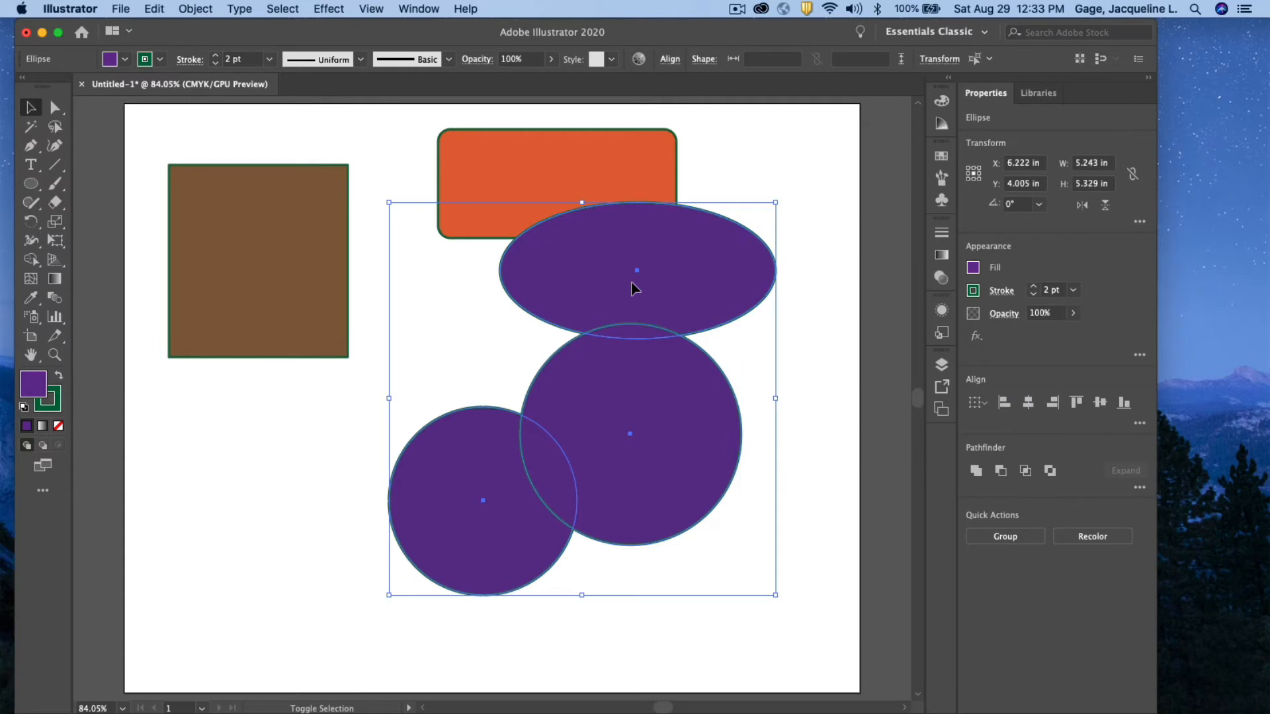
pyautogui.click(373, 384)
pyautogui.moveTo(150, 110); pyautogui.dragTo(797, 557)
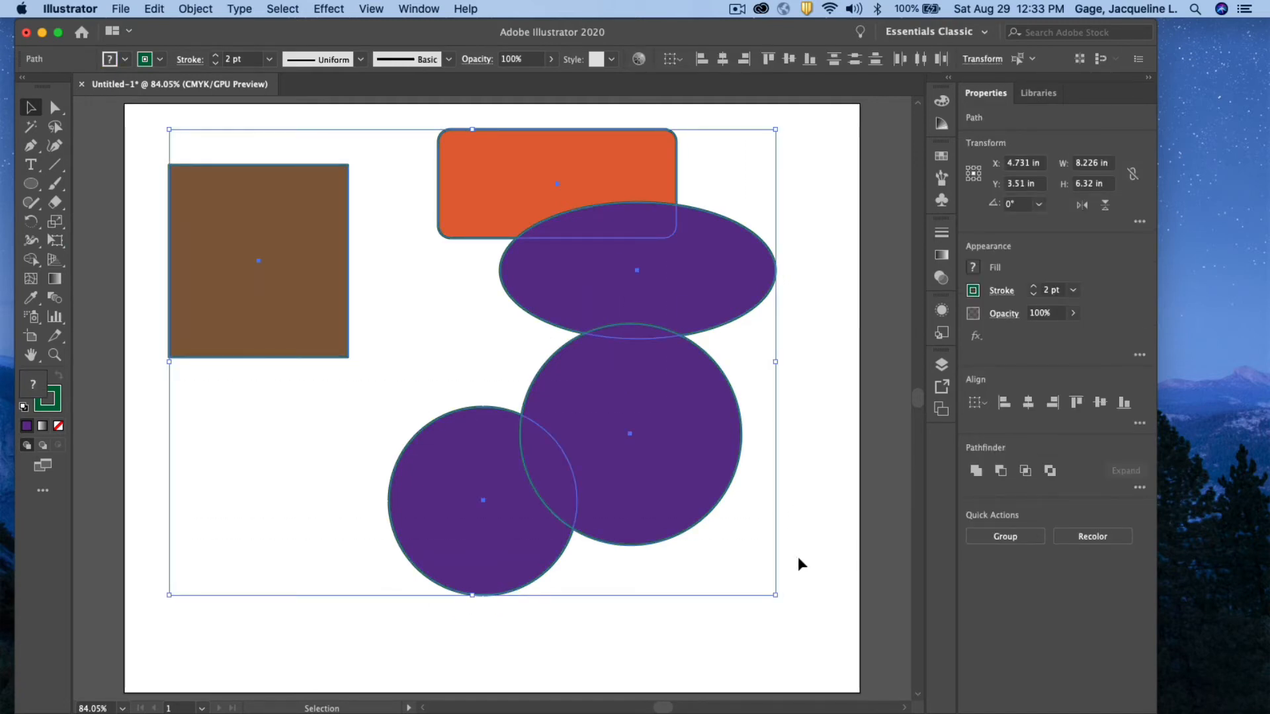
pyautogui.press('Delete')
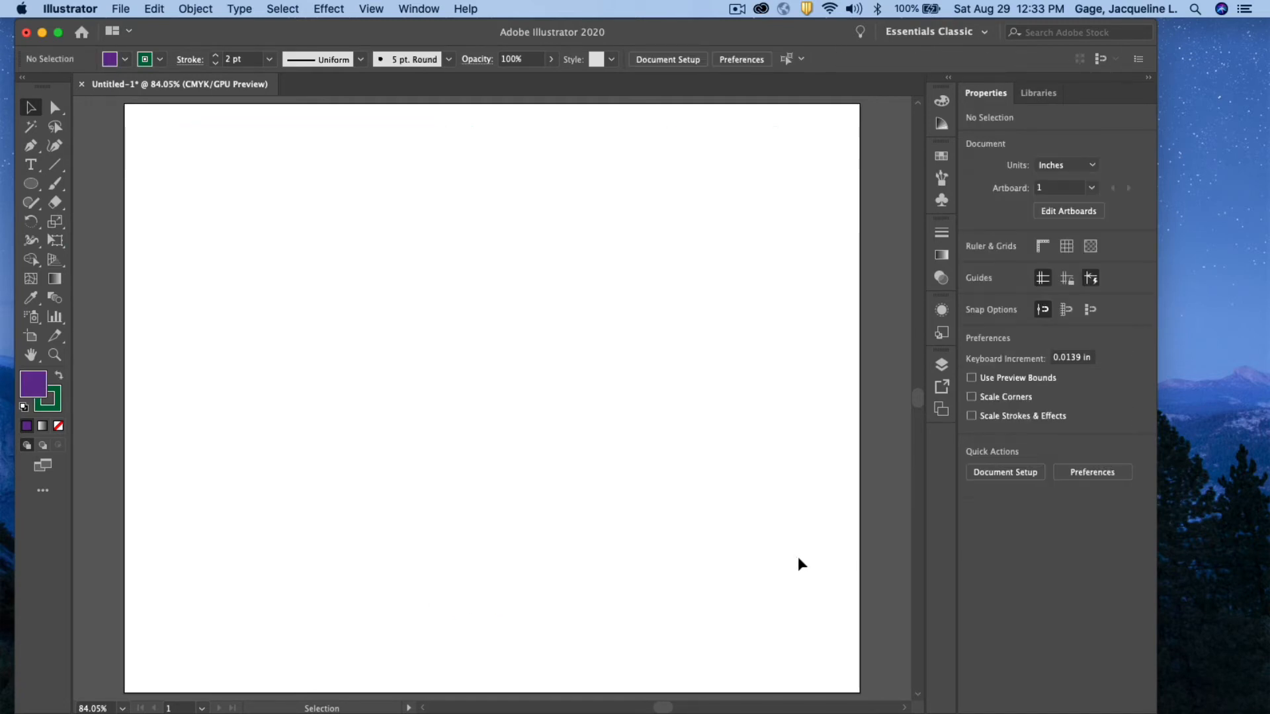
# Step: Draw a six-sided polygon about 1.1 in wide and 1.22 in high in the artboard's upper-left area
pyautogui.moveTo(30, 184); pyautogui.dragTo(106, 243)
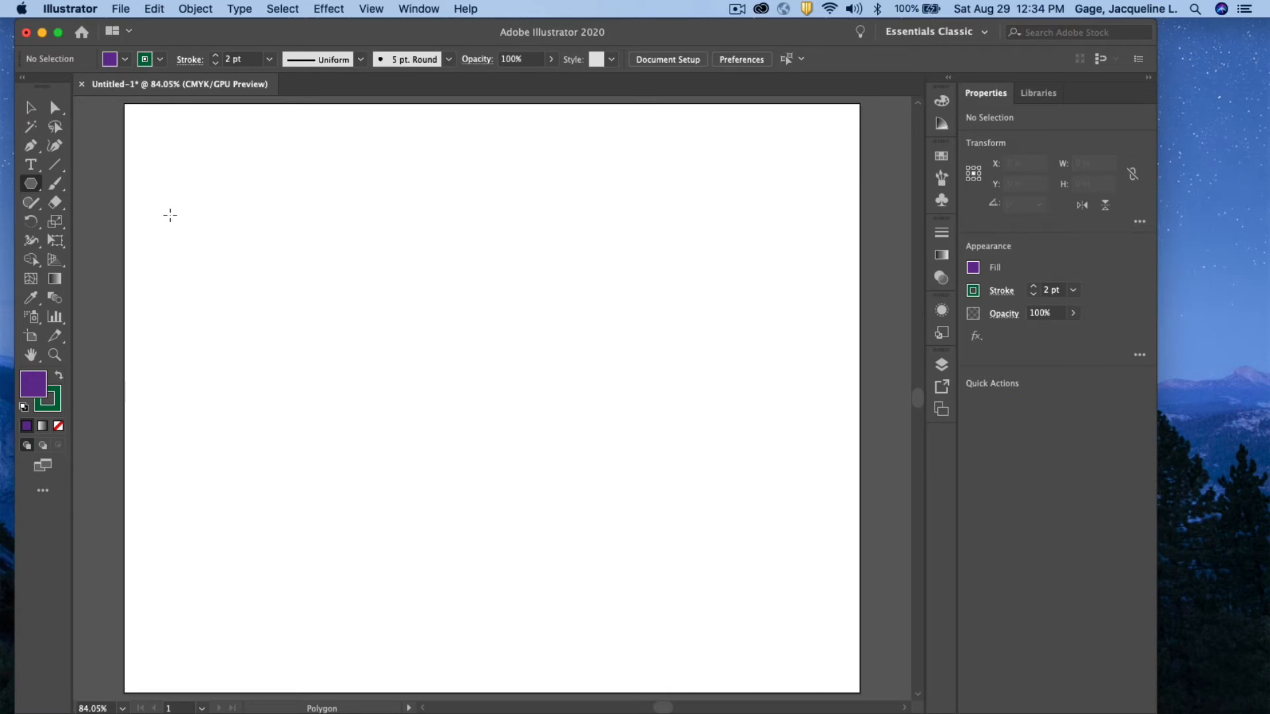
pyautogui.click(287, 233)
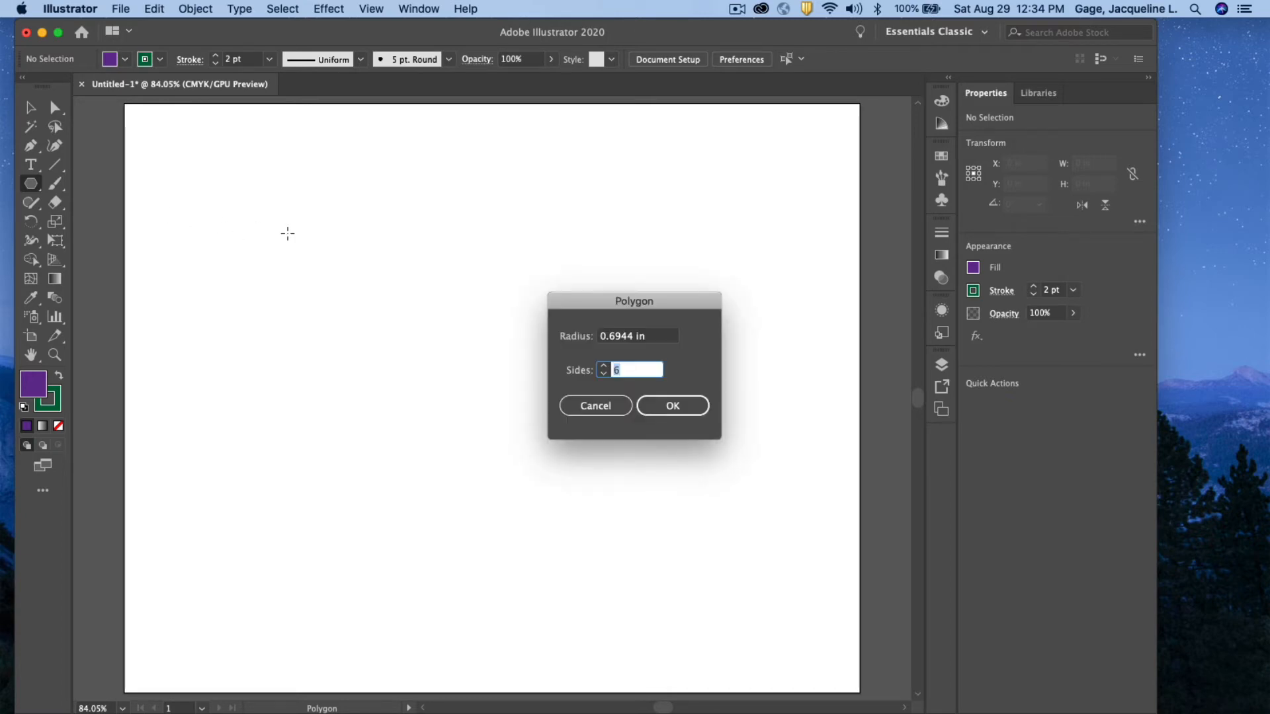
pyautogui.click(598, 406)
pyautogui.moveTo(242, 236)
pyautogui.mouseDown()
pyautogui.moveTo(332, 313)
pyautogui.moveTo(285, 256)
pyautogui.mouseUp()
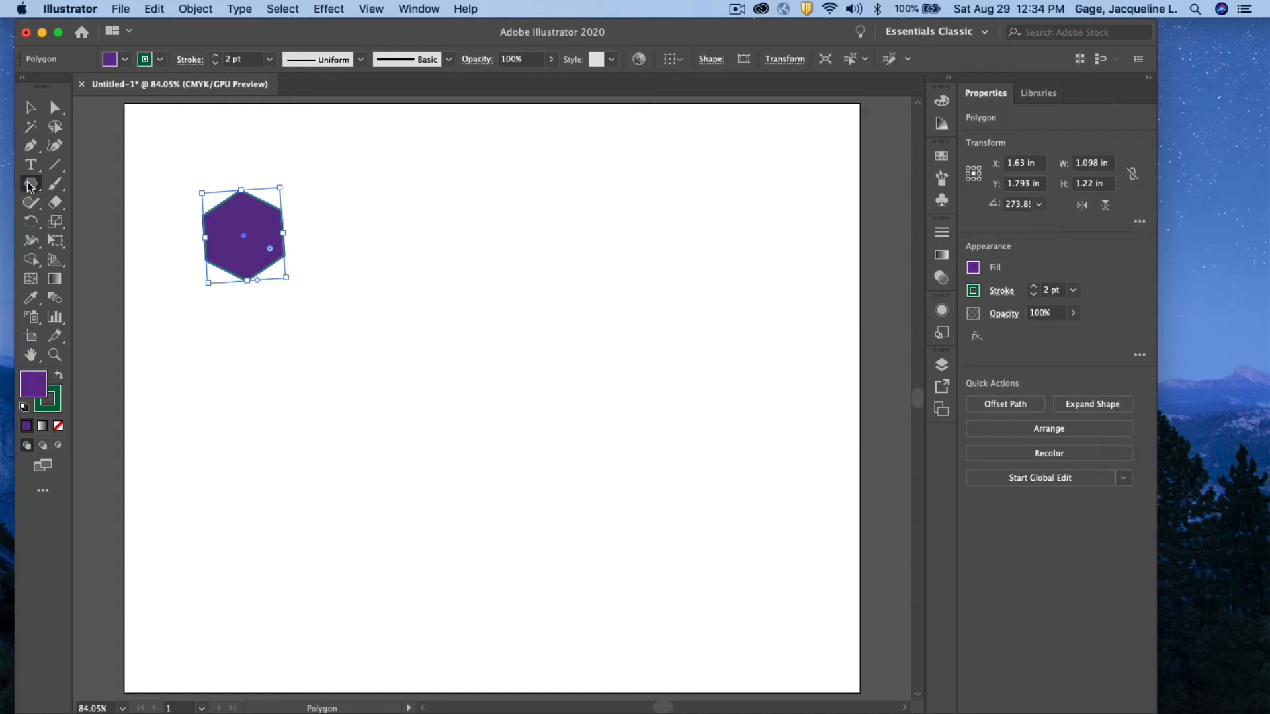
# Step: Create a three-sided polygon with a 0.6115 in radius near the middle of the artboard
pyautogui.moveTo(30, 187); pyautogui.dragTo(30, 187)
pyautogui.click(520, 385)
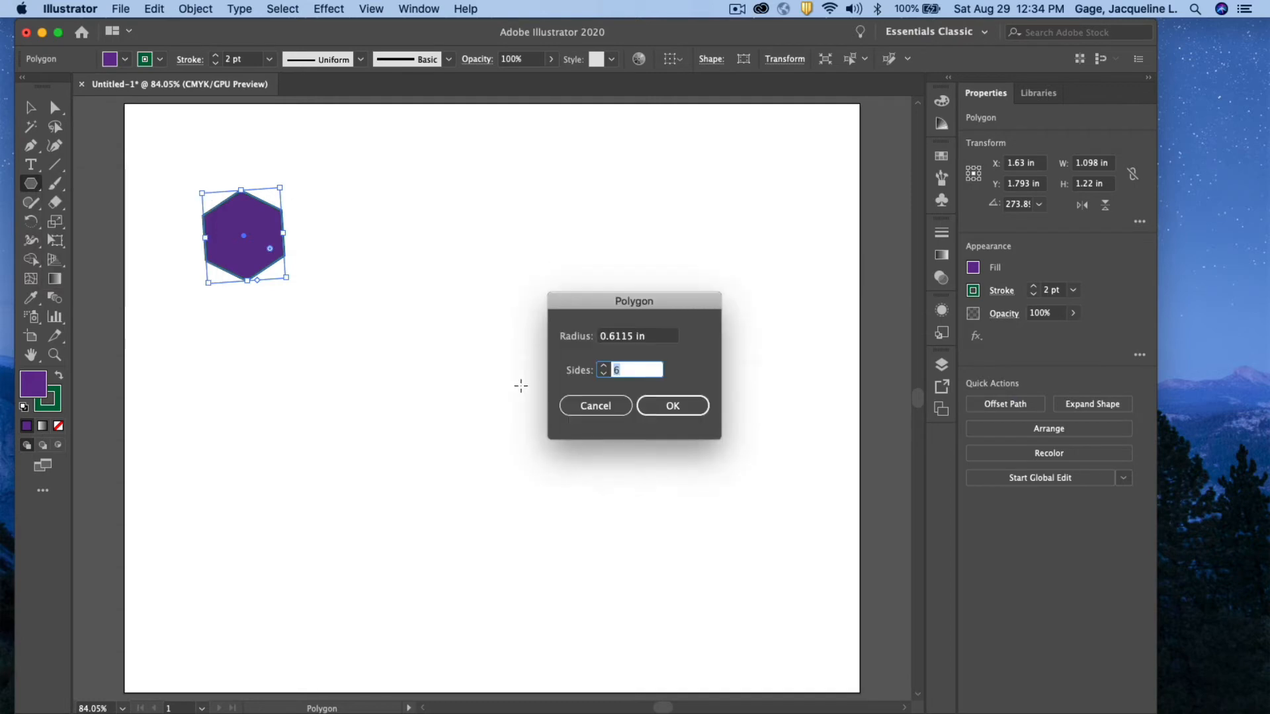
pyautogui.click(604, 373)
pyautogui.click(604, 374)
pyautogui.click(603, 374)
pyautogui.click(674, 405)
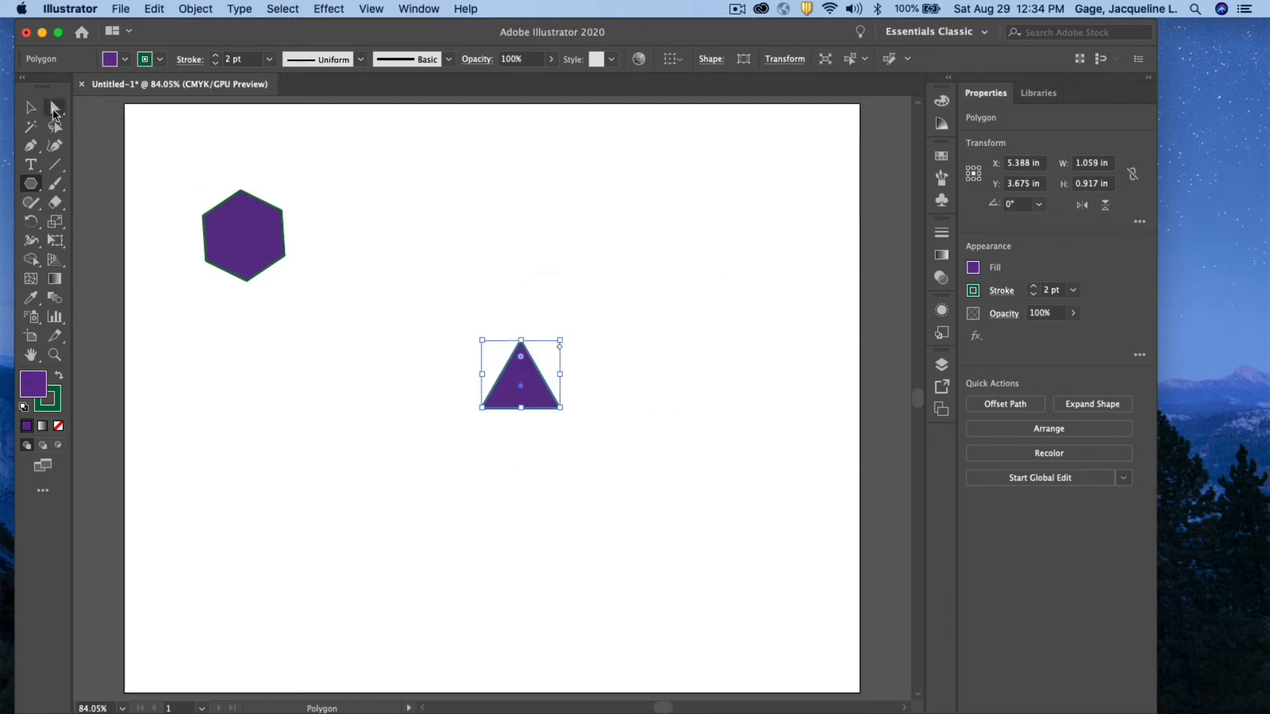
# Step: Resize the triangle freely, ending with a narrow shape about 1.04 in wide and 1.67 in high
pyautogui.click(38, 112)
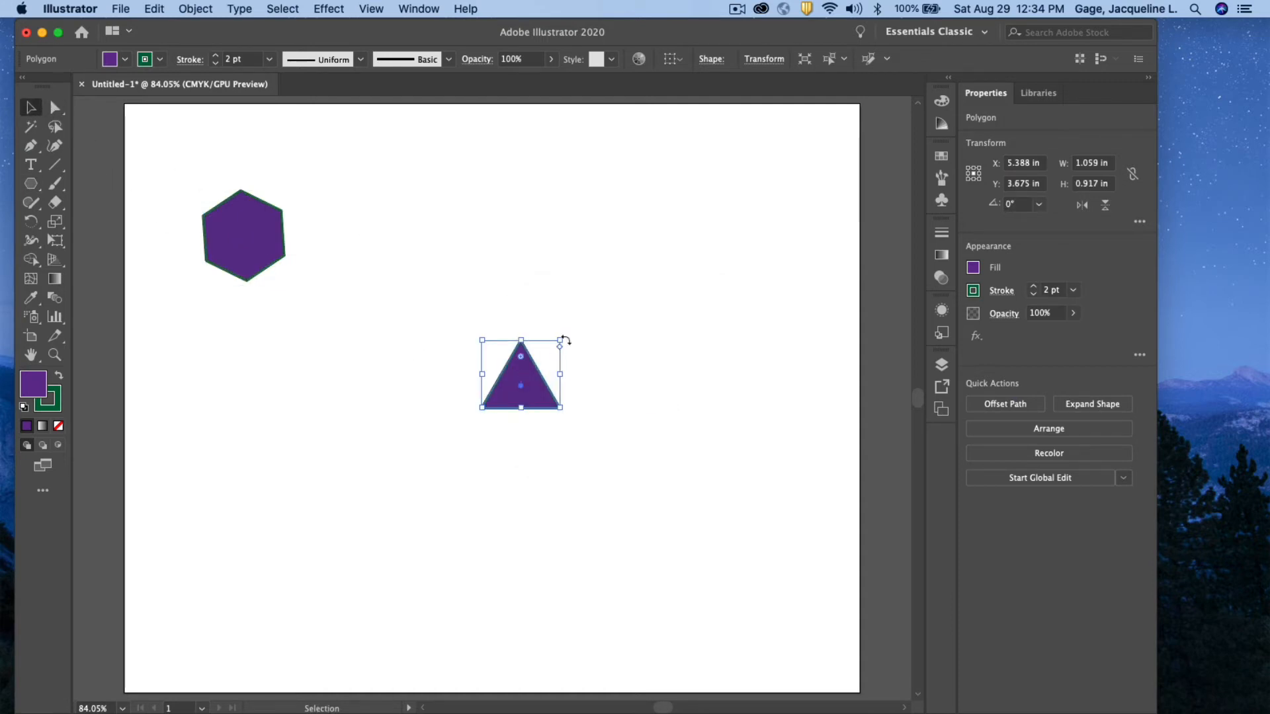
pyautogui.moveTo(561, 339); pyautogui.dragTo(638, 168)
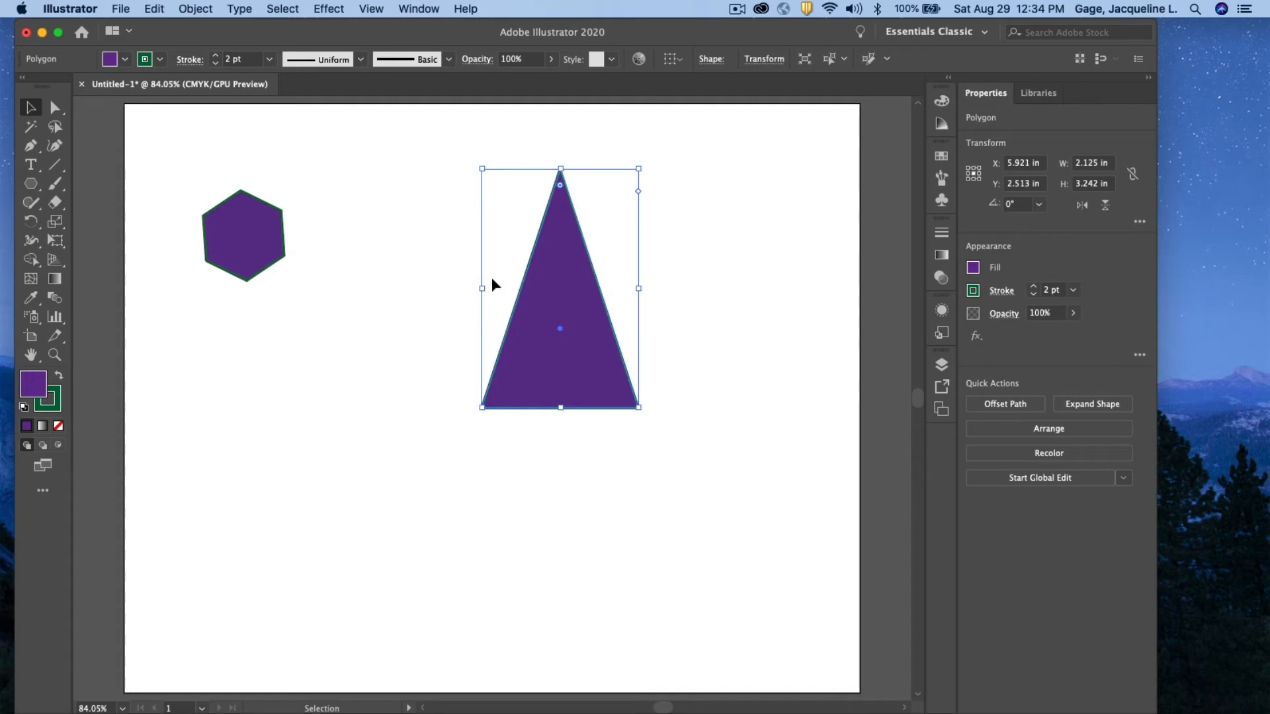
pyautogui.moveTo(481, 289); pyautogui.dragTo(392, 288)
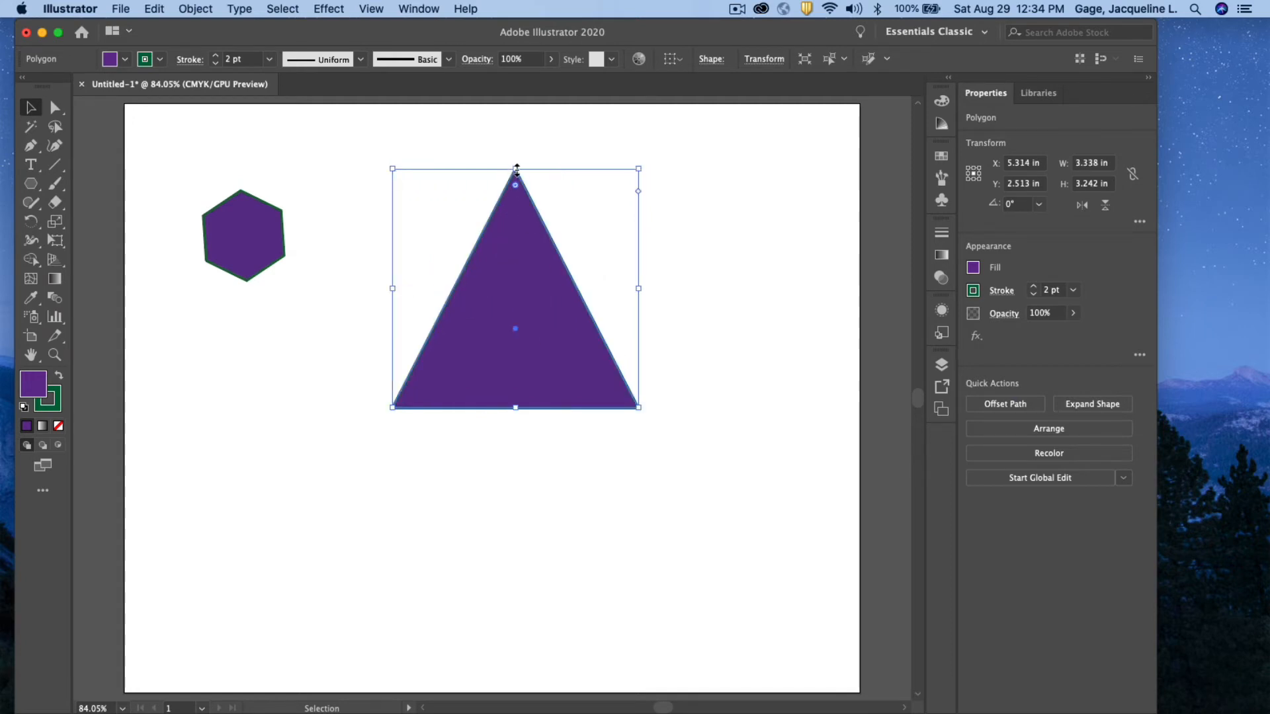
pyautogui.moveTo(517, 169); pyautogui.dragTo(515, 284)
pyautogui.moveTo(639, 346); pyautogui.dragTo(470, 351)
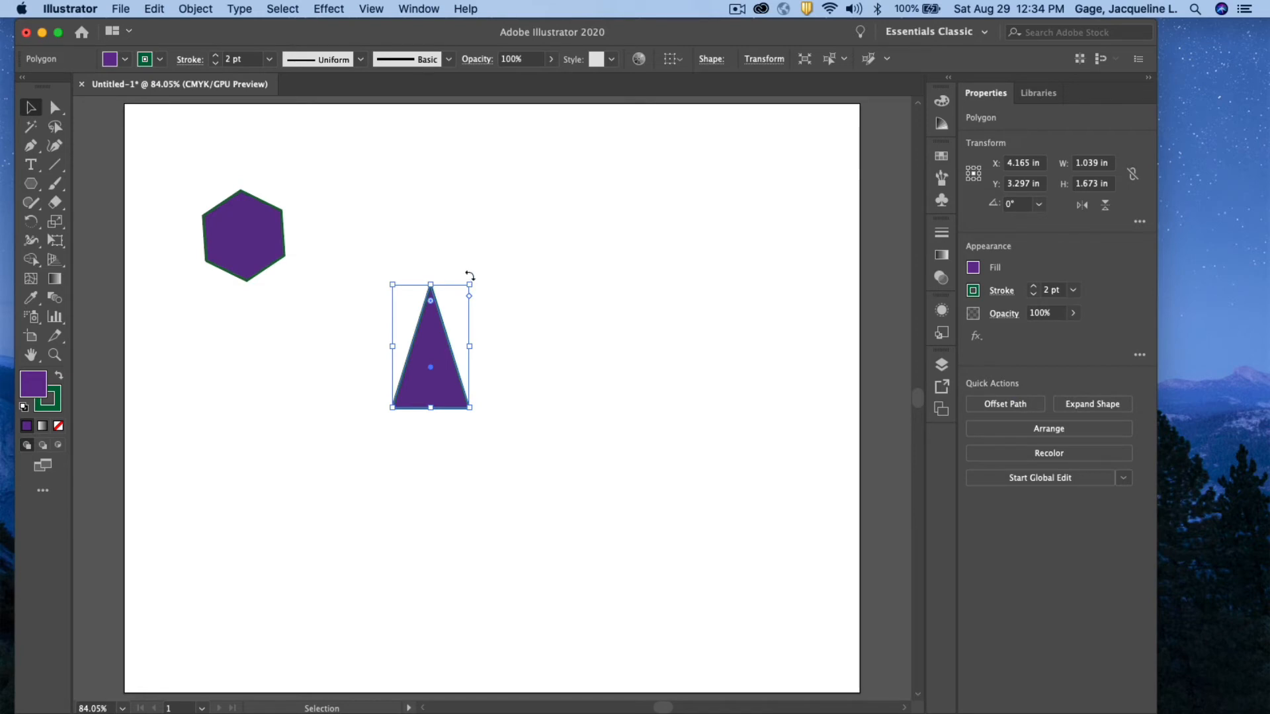
# Step: Tilt the triangle about 43° clockwise and preview further rotation angles such as 158° and 11° without applying them
pyautogui.moveTo(471, 276); pyautogui.dragTo(531, 326)
pyautogui.doubleClick(30, 222)
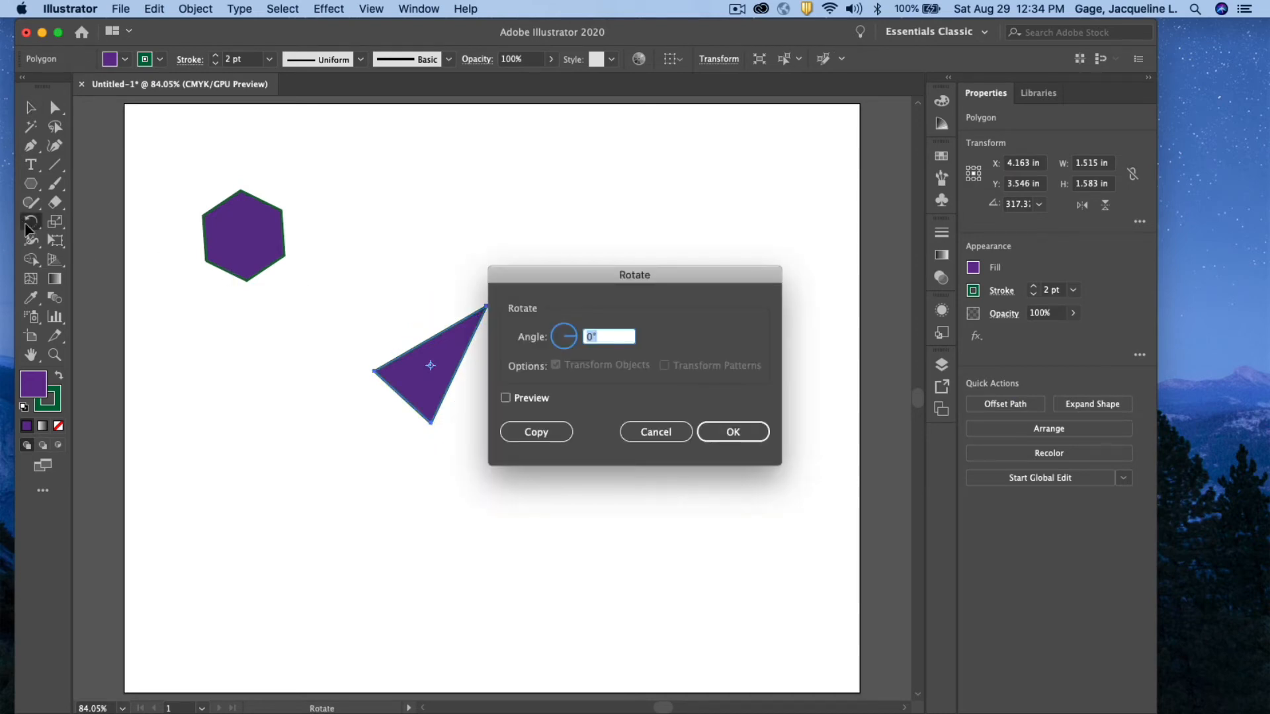
pyautogui.click(506, 397)
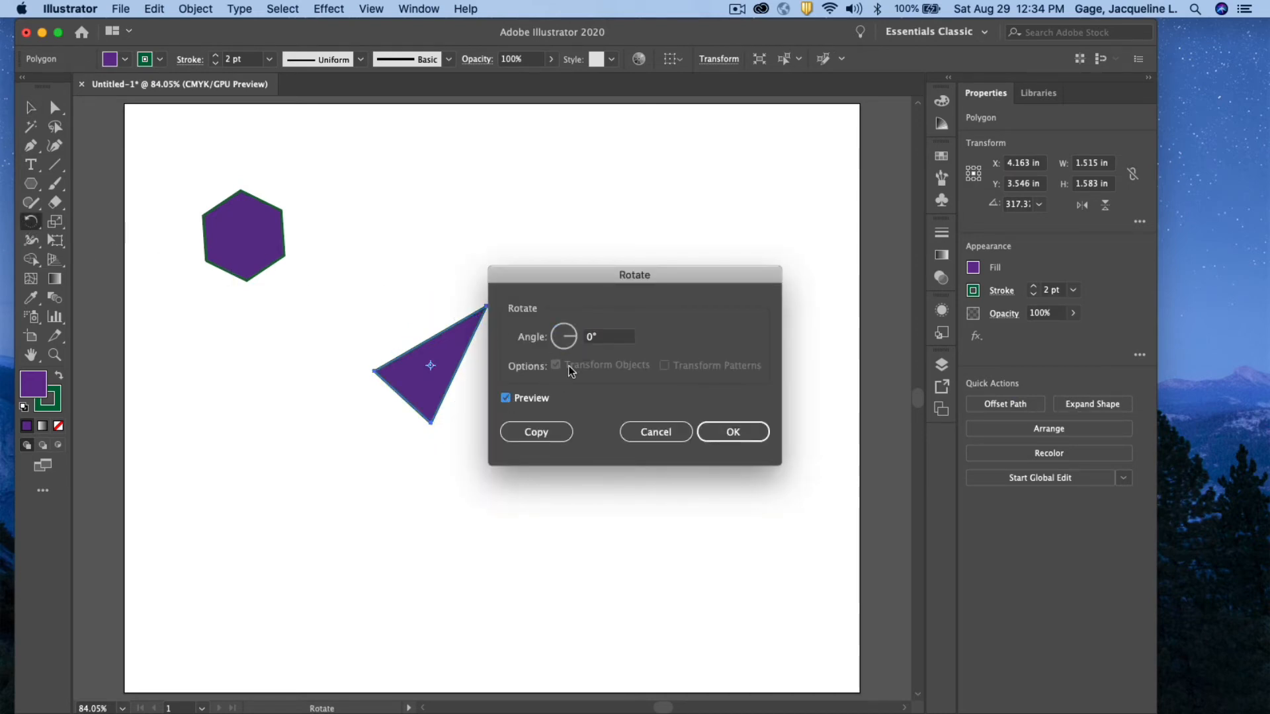
pyautogui.click(566, 337)
pyautogui.click(566, 339)
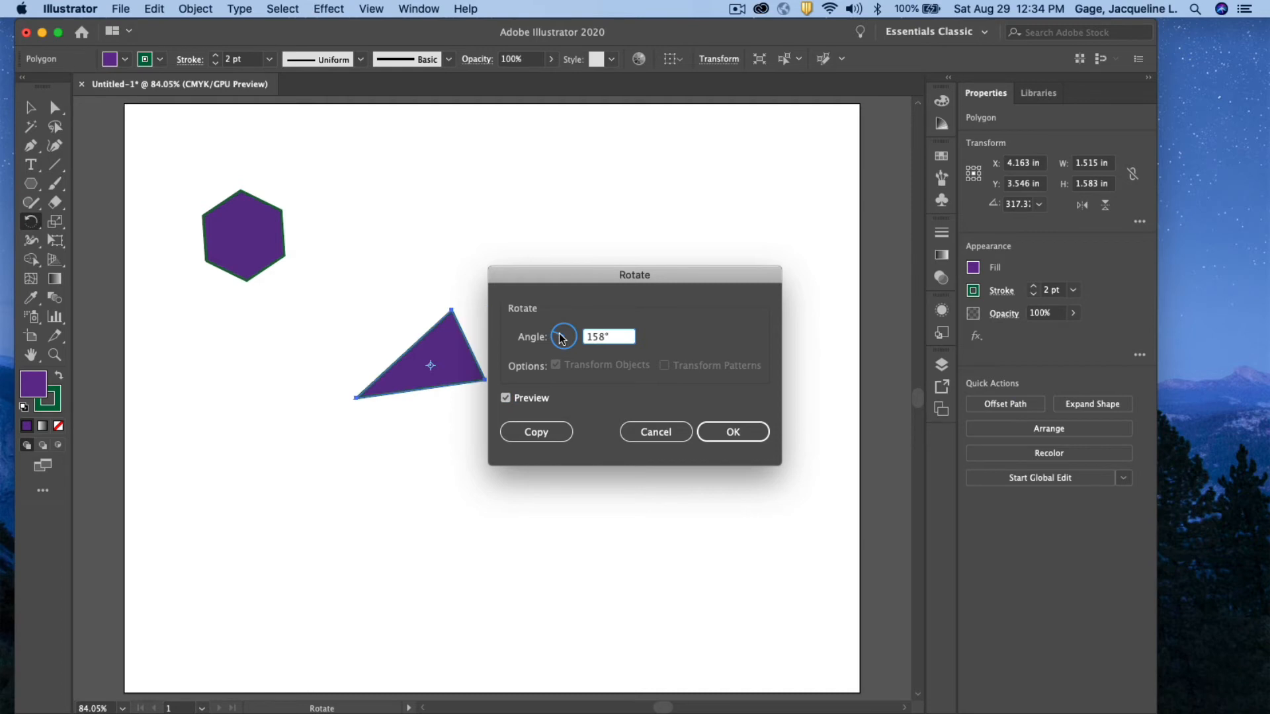
pyautogui.click(567, 342)
pyautogui.click(570, 343)
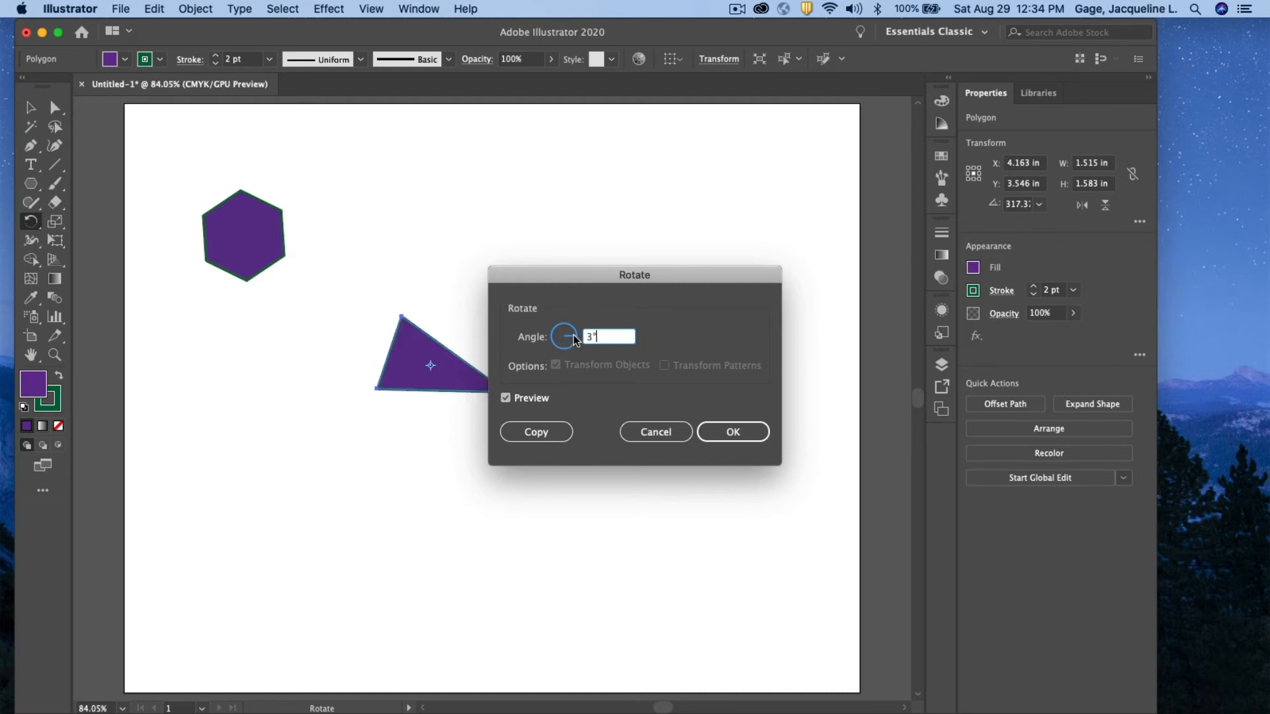
pyautogui.click(573, 339)
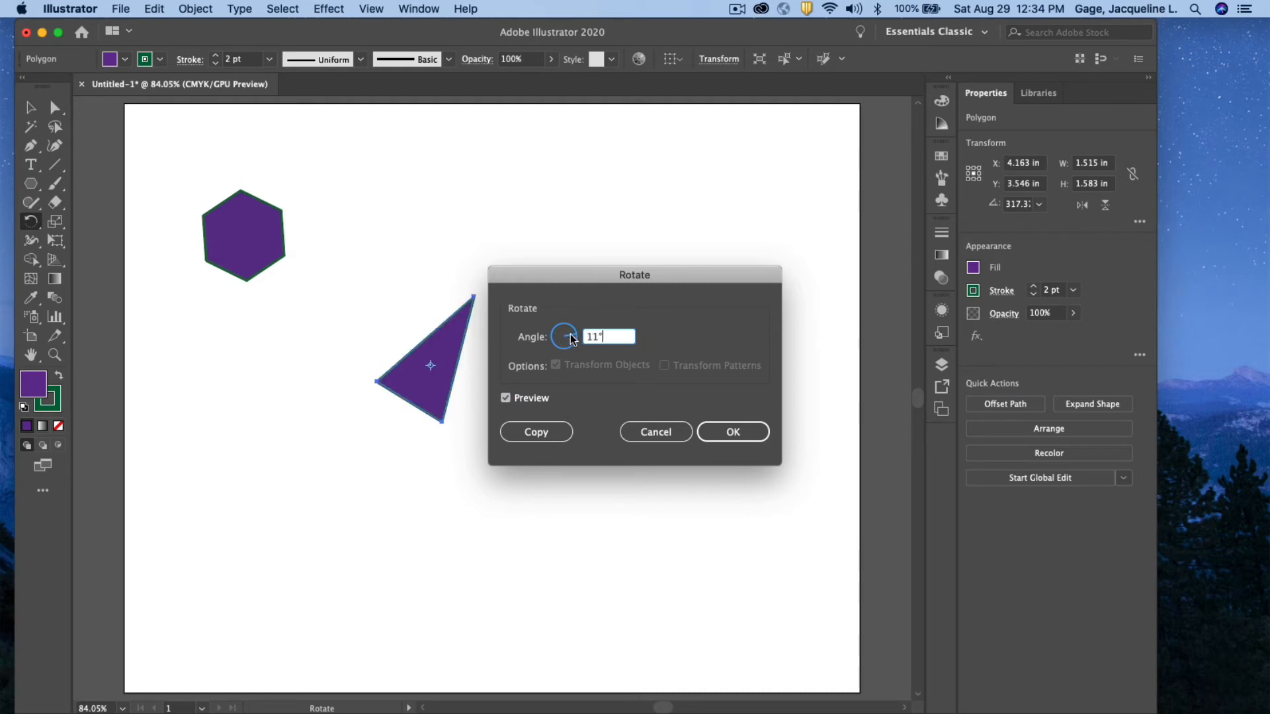
pyautogui.click(645, 430)
# Step: Rotate the triangle back upright to 0° and move it to the artboard's upper-right area
pyautogui.click(37, 113)
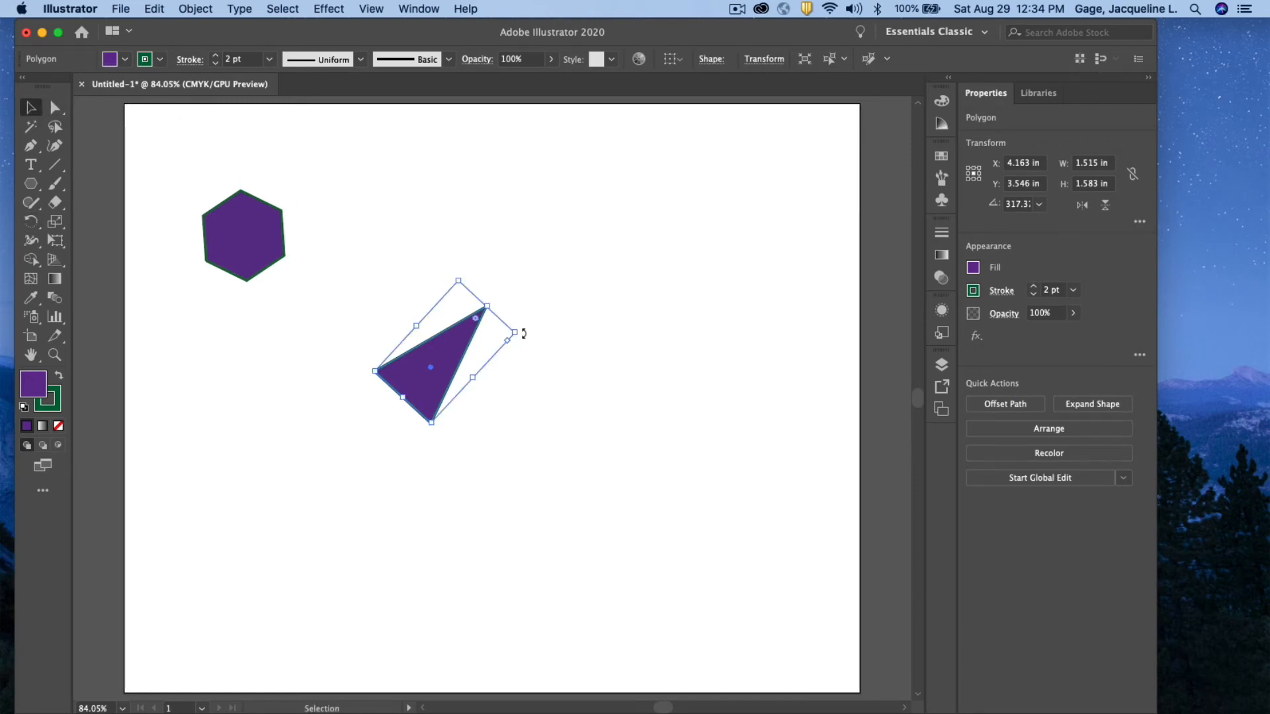
pyautogui.moveTo(521, 330); pyautogui.dragTo(501, 263)
pyautogui.click(500, 266)
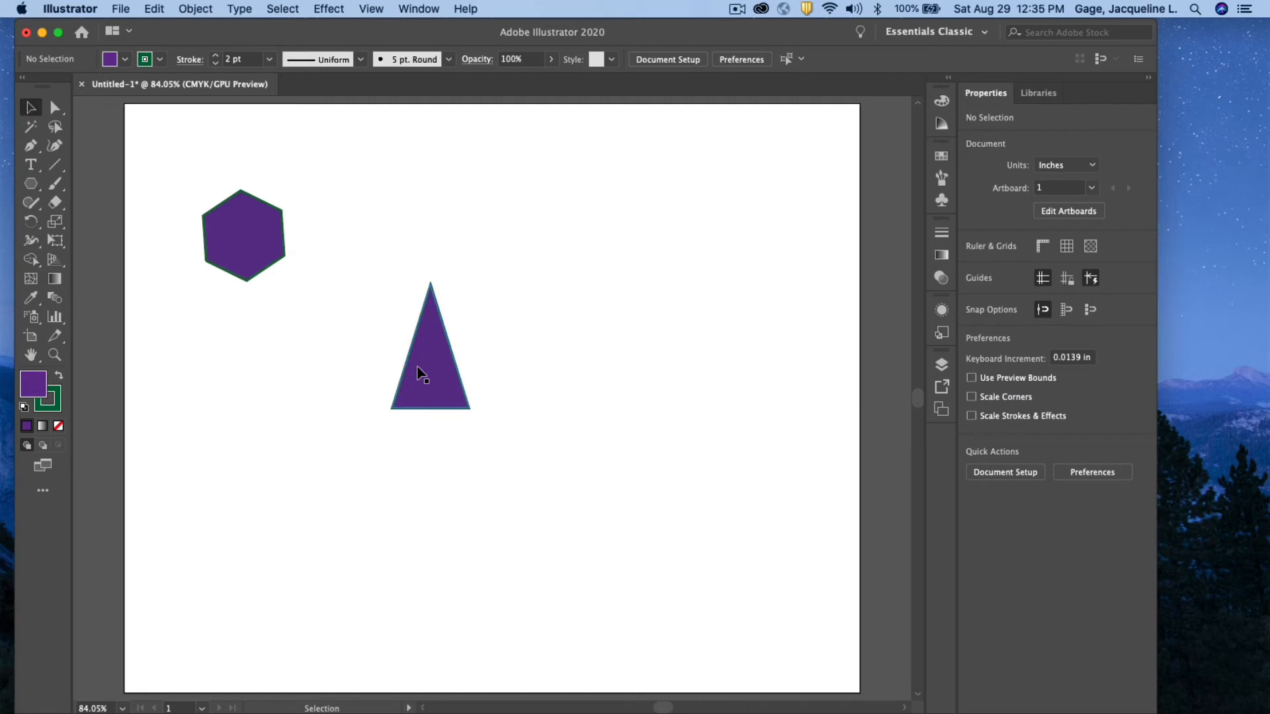
pyautogui.moveTo(416, 365); pyautogui.dragTo(678, 215)
# Step: Draw a five-pointed star about 1.65 in wide between the hexagon and triangle, and give it an orange fill with no stroke
pyautogui.moveTo(30, 183); pyautogui.dragTo(93, 259)
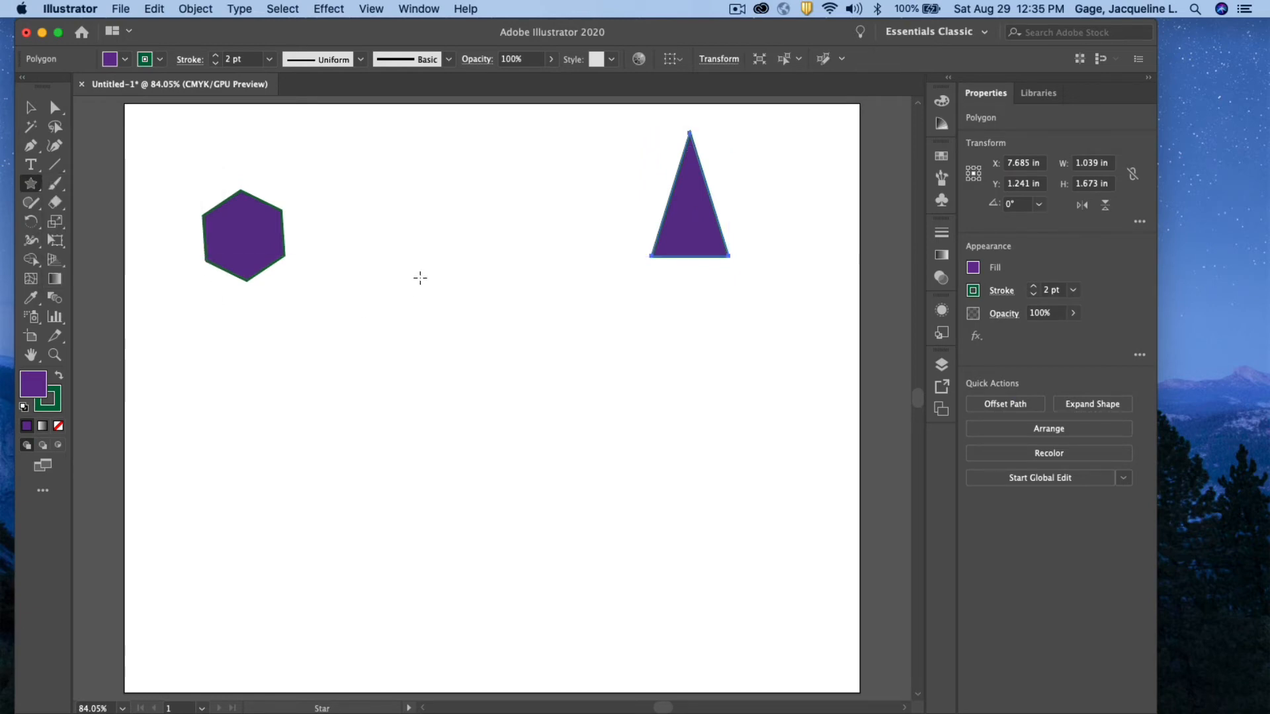
pyautogui.moveTo(420, 278); pyautogui.dragTo(460, 328)
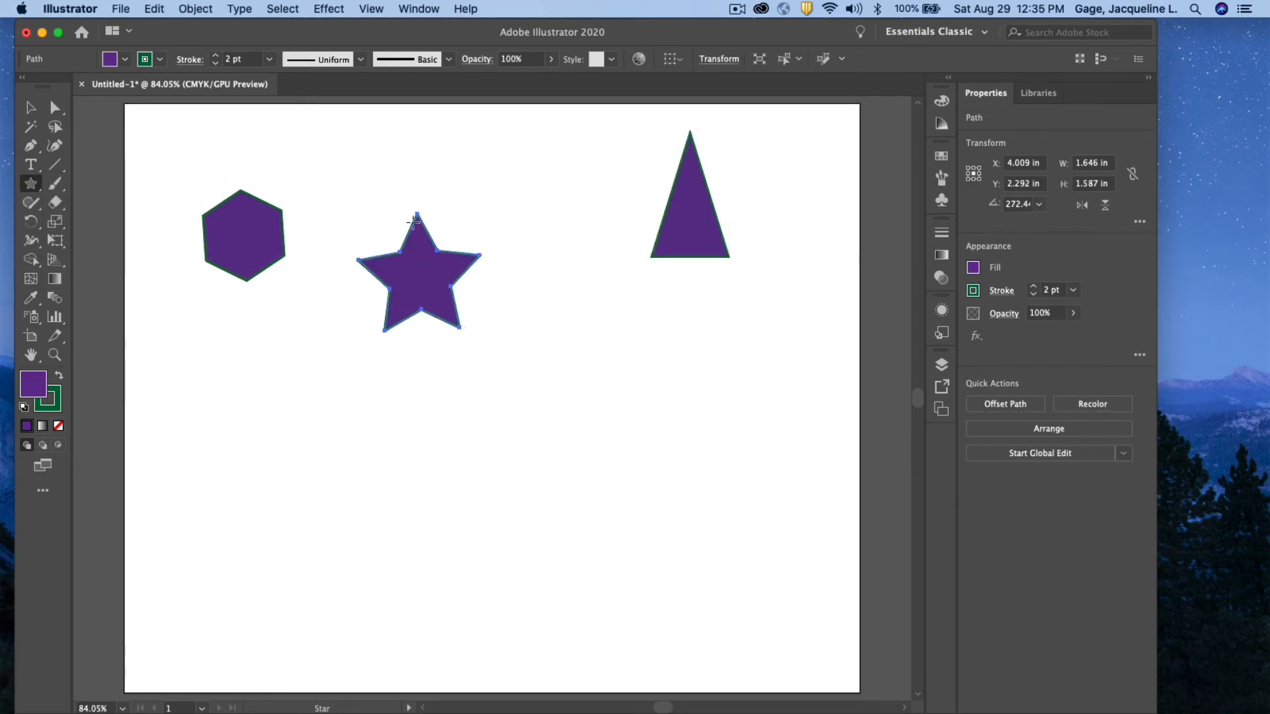
pyautogui.click(122, 60)
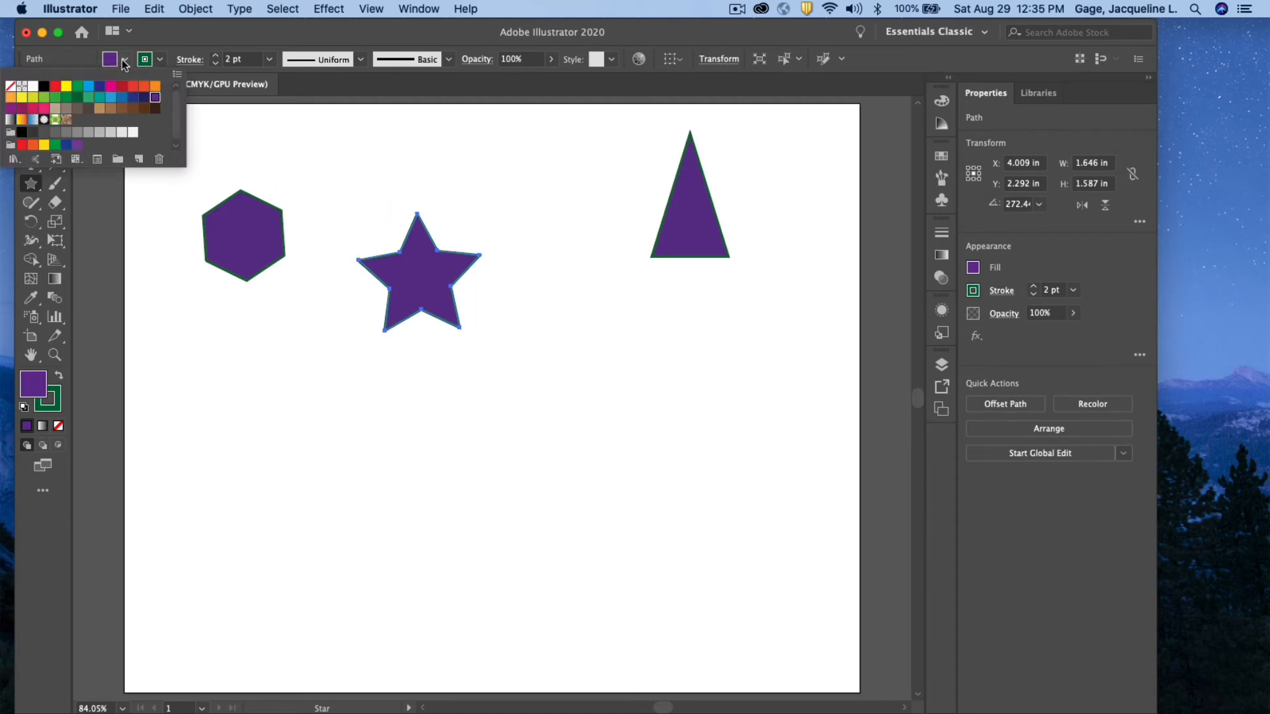
pyautogui.click(155, 86)
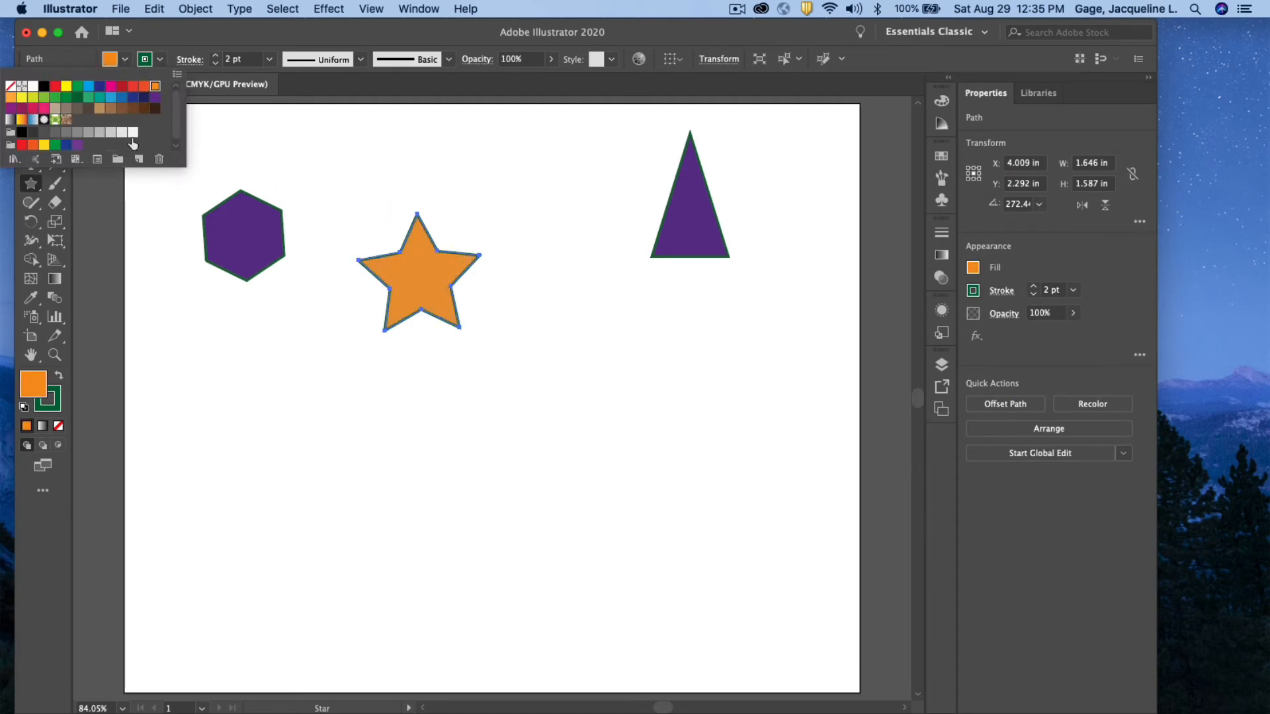
pyautogui.click(160, 62)
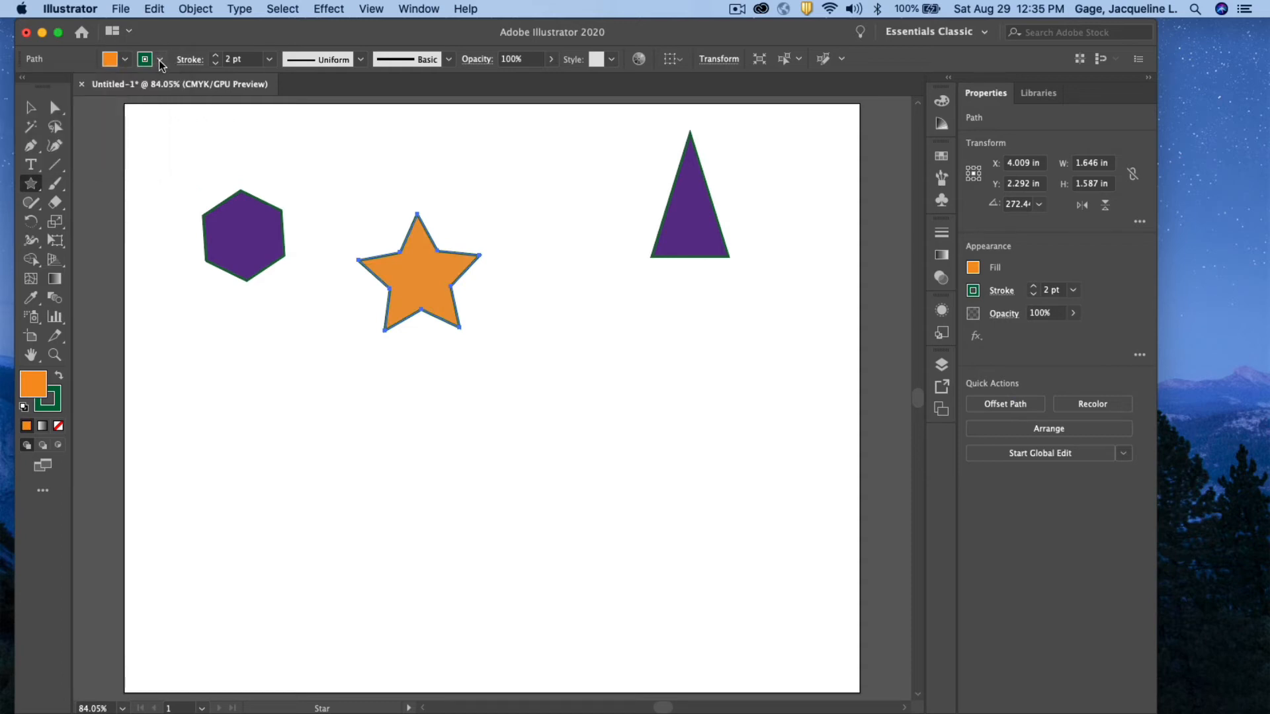
pyautogui.click(160, 60)
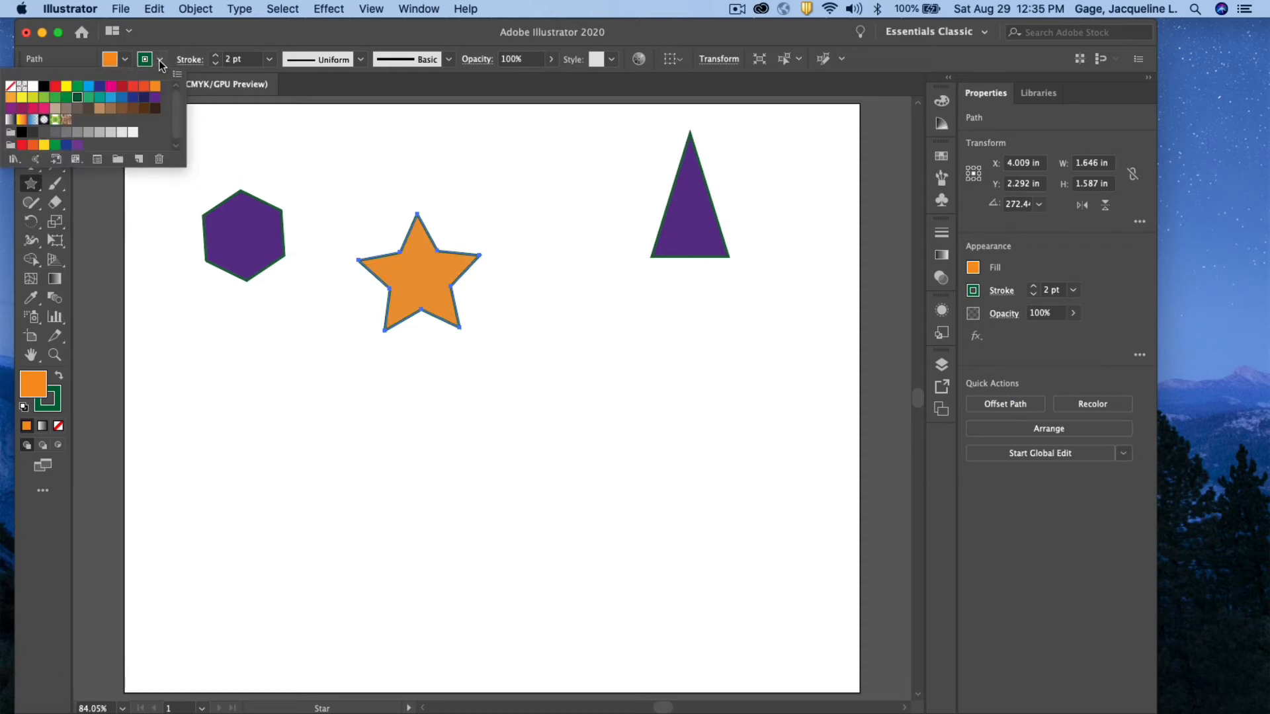
pyautogui.click(10, 87)
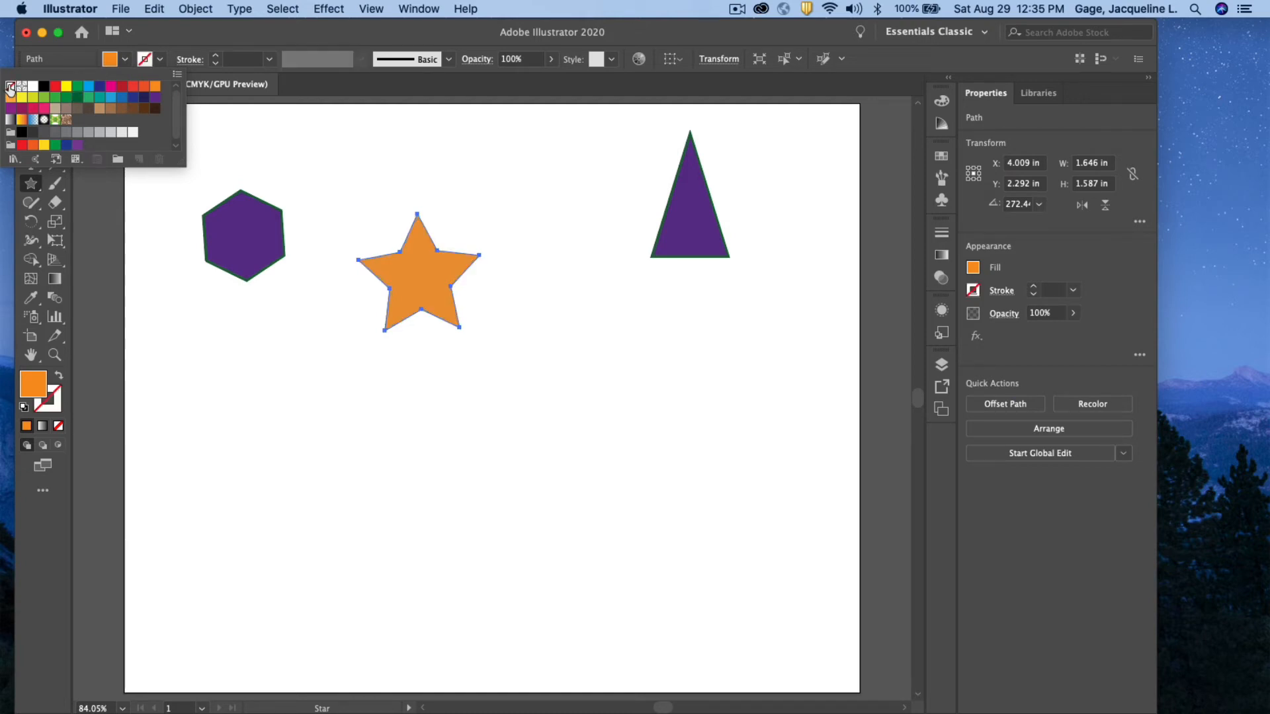
pyautogui.click(398, 169)
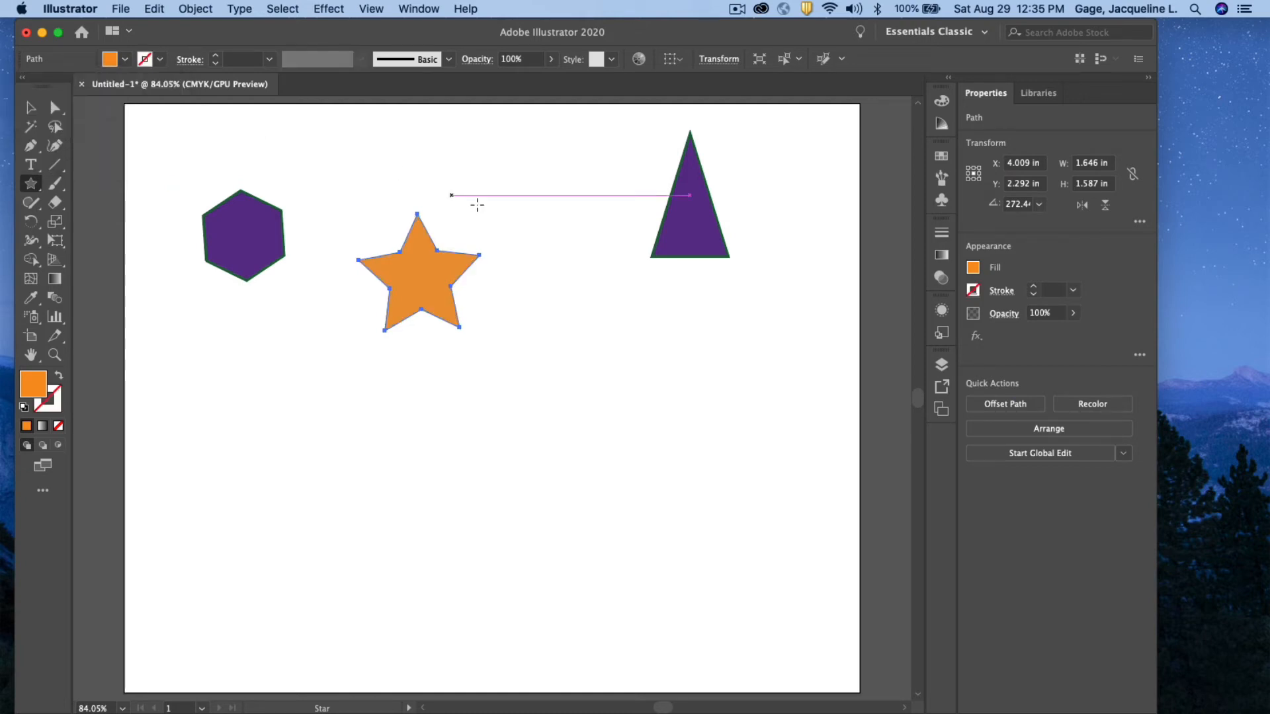
# Step: Move the orange star into the row midway between the hexagon and the triangle
pyautogui.press('v')
pyautogui.moveTo(450, 277)
pyautogui.mouseDown()
pyautogui.moveTo(541, 256)
pyautogui.moveTo(506, 302)
pyautogui.mouseUp()
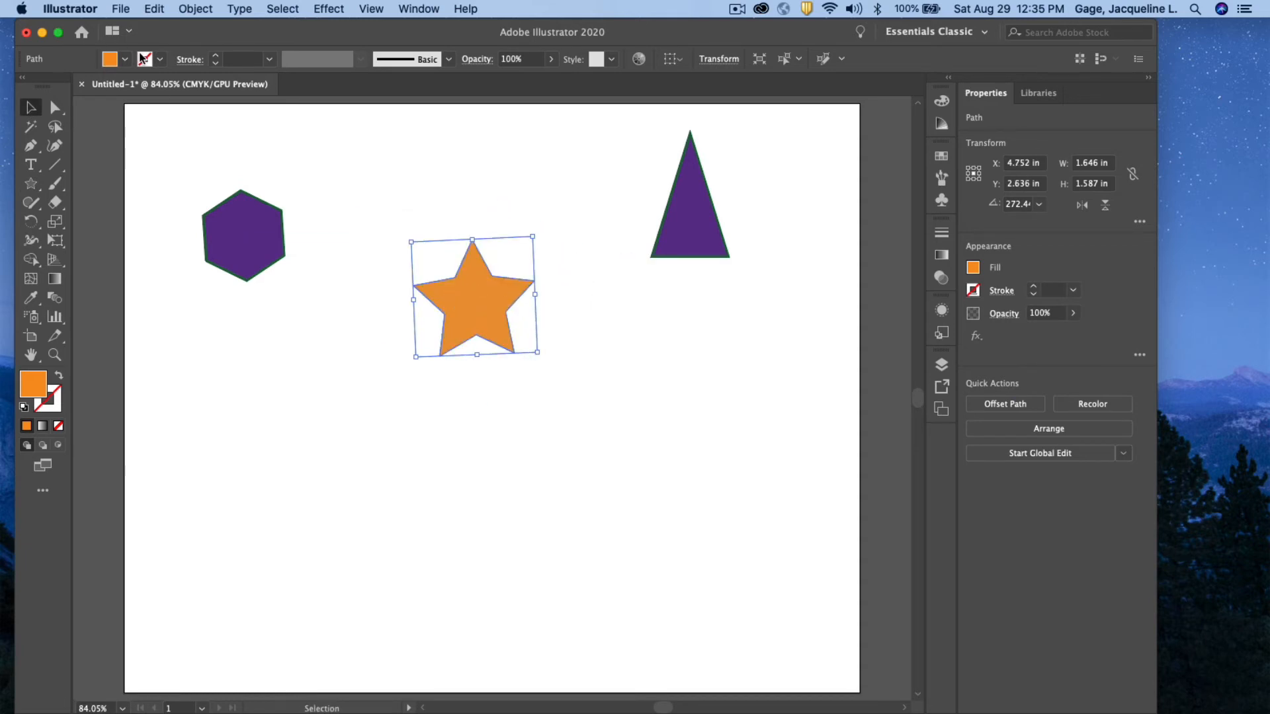
pyautogui.click(159, 58)
pyautogui.click(206, 30)
pyautogui.moveTo(471, 316); pyautogui.dragTo(490, 241)
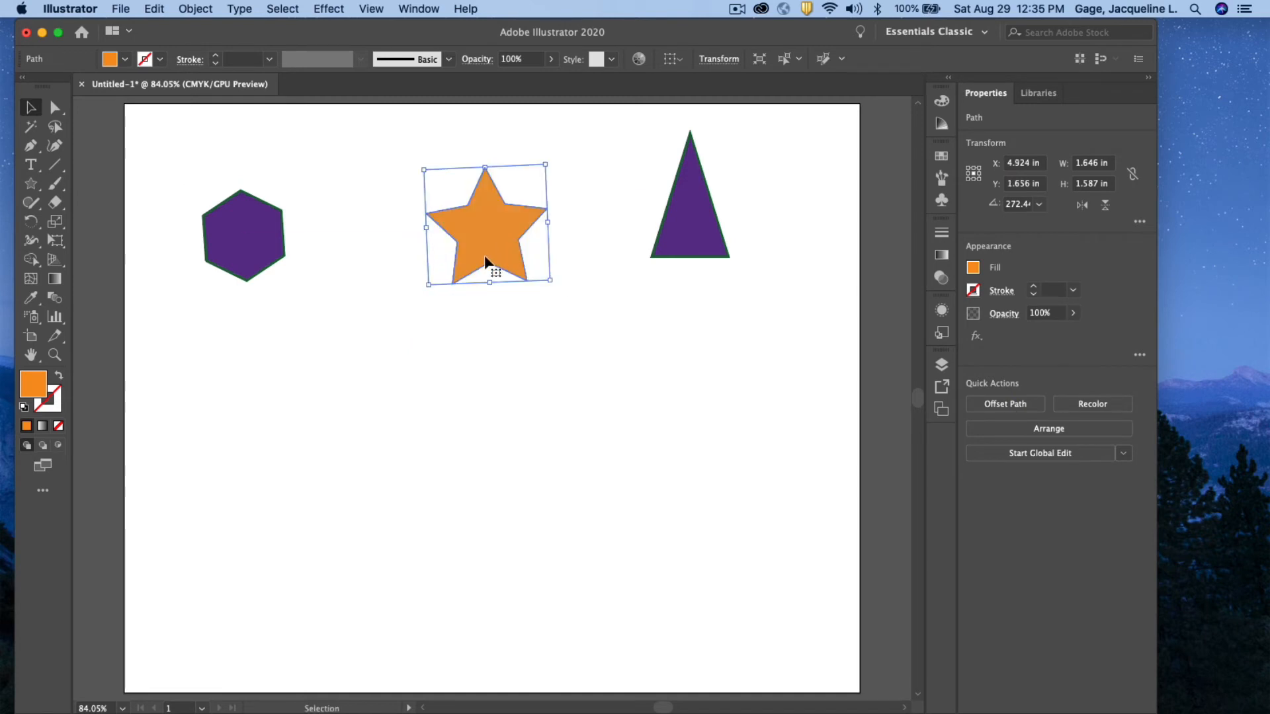
# Step: Create an 11-point star with radii of 0.866 in and 0.433 in below the orange star
pyautogui.click(31, 184)
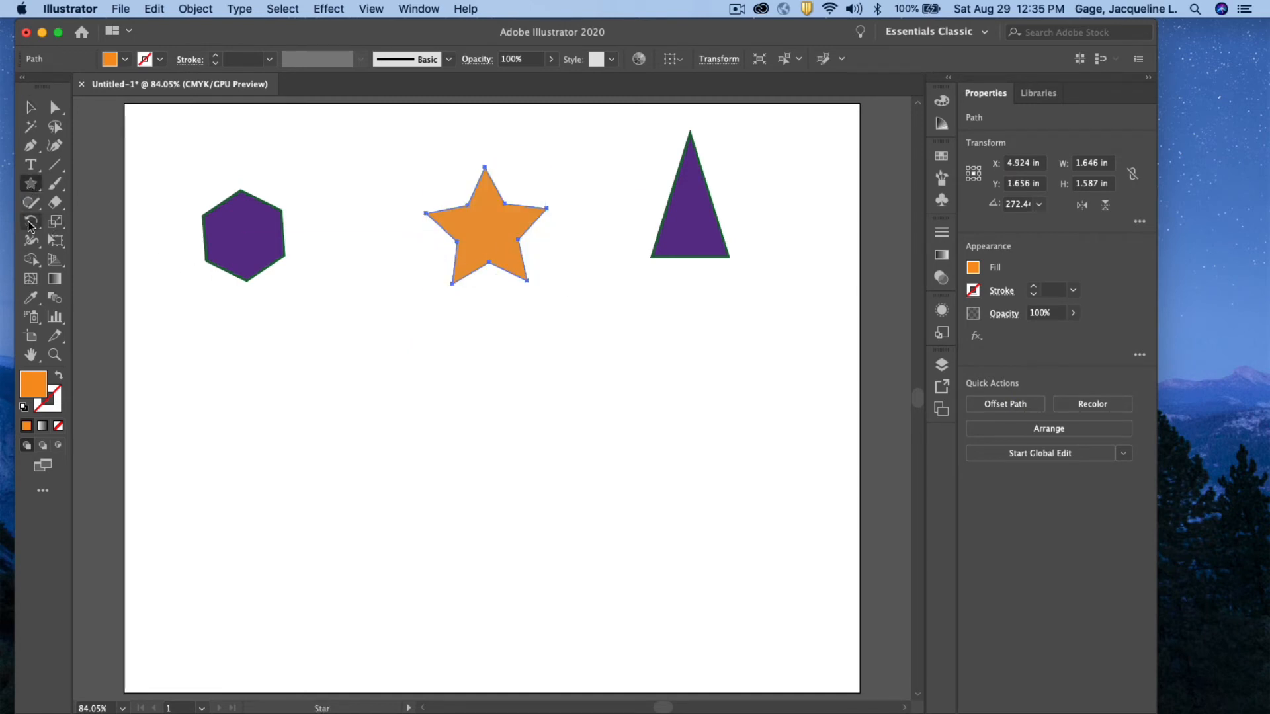
pyautogui.click(447, 418)
pyautogui.click(612, 383)
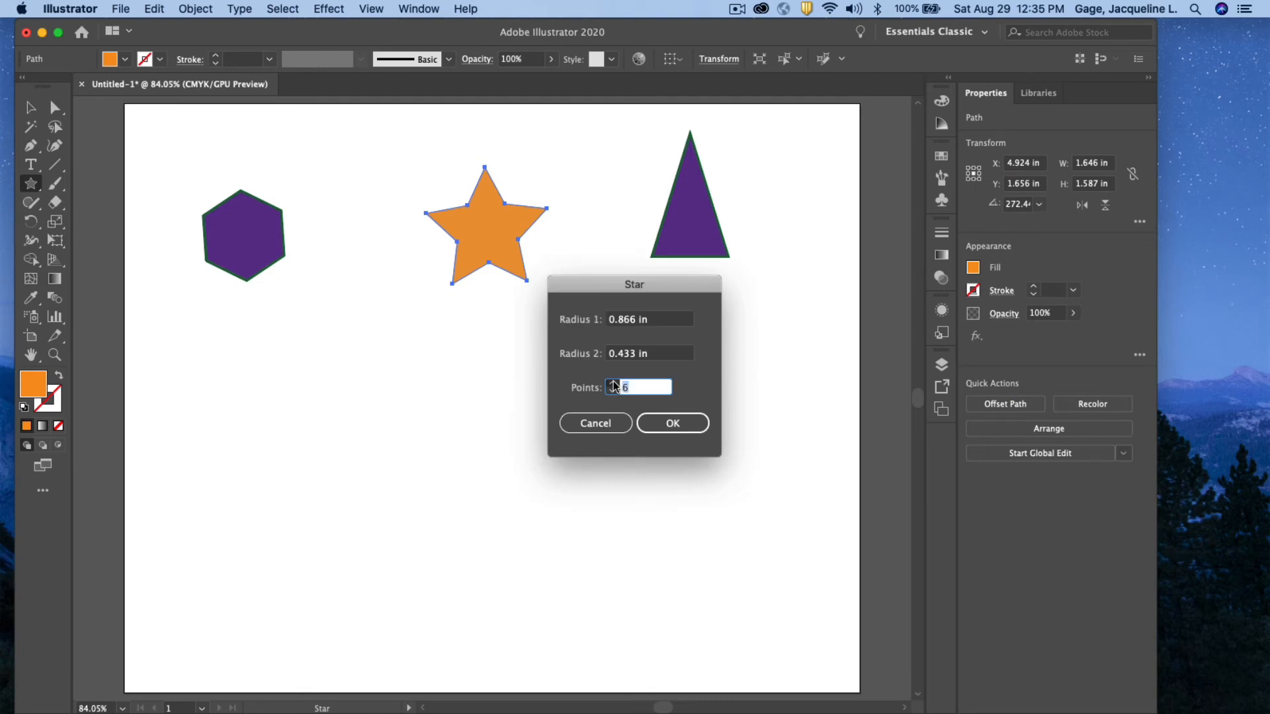
pyautogui.click(612, 383)
pyautogui.click(612, 383)
pyautogui.click(613, 384)
pyautogui.click(612, 384)
pyautogui.click(612, 383)
pyautogui.click(672, 423)
pyautogui.press('v')
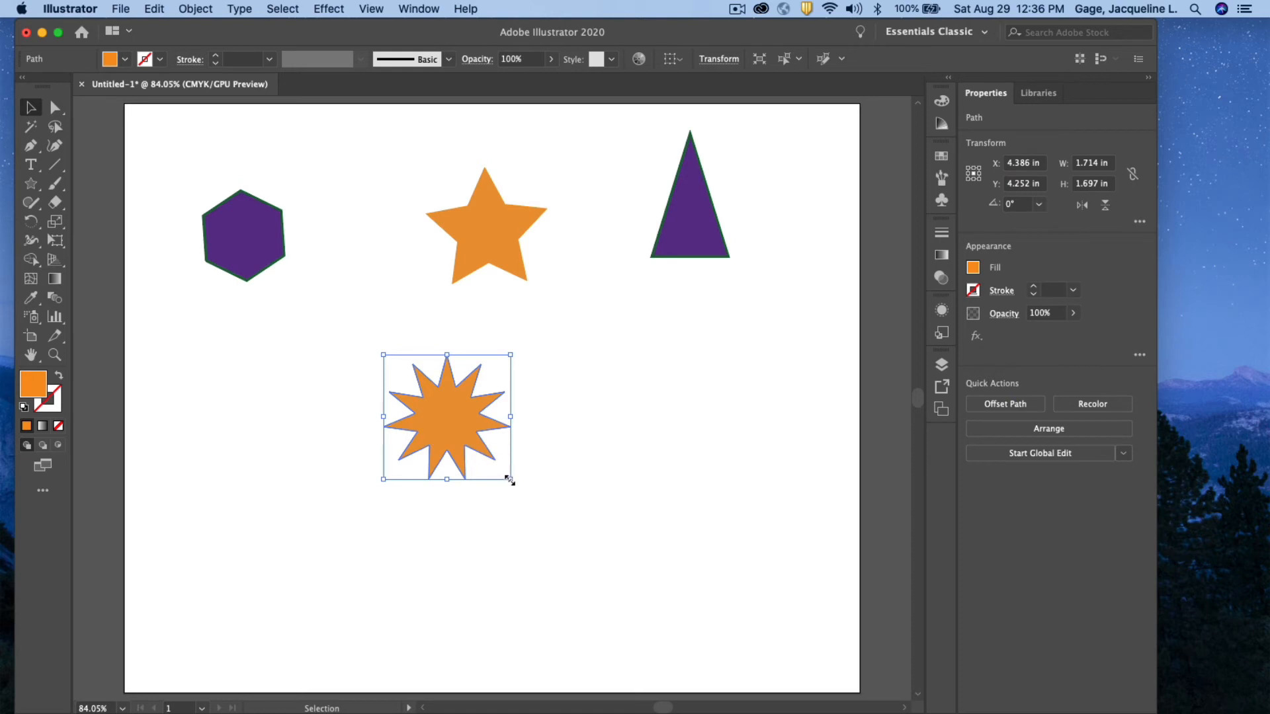
# Step: Enlarge the 11-point star to about 3.02 in wide and 3.16 in high, and delete it
pyautogui.moveTo(685, 527); pyautogui.dragTo(819, 589)
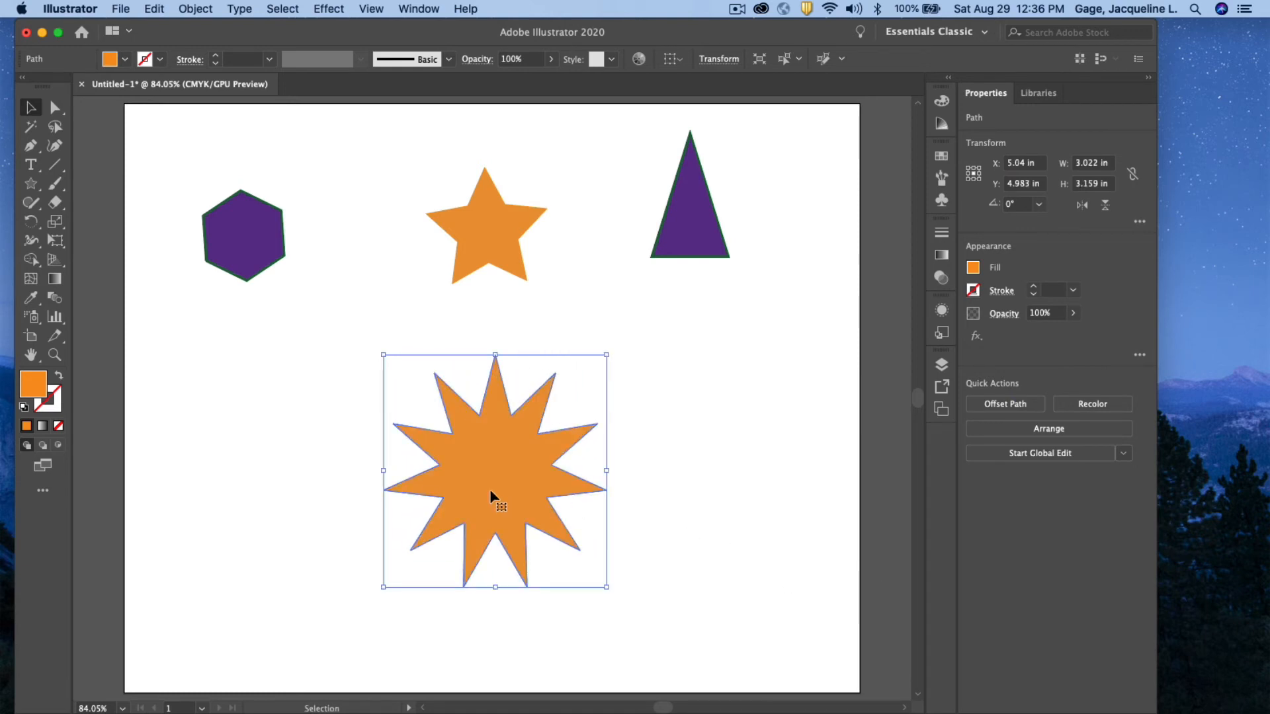
pyautogui.press('Delete')
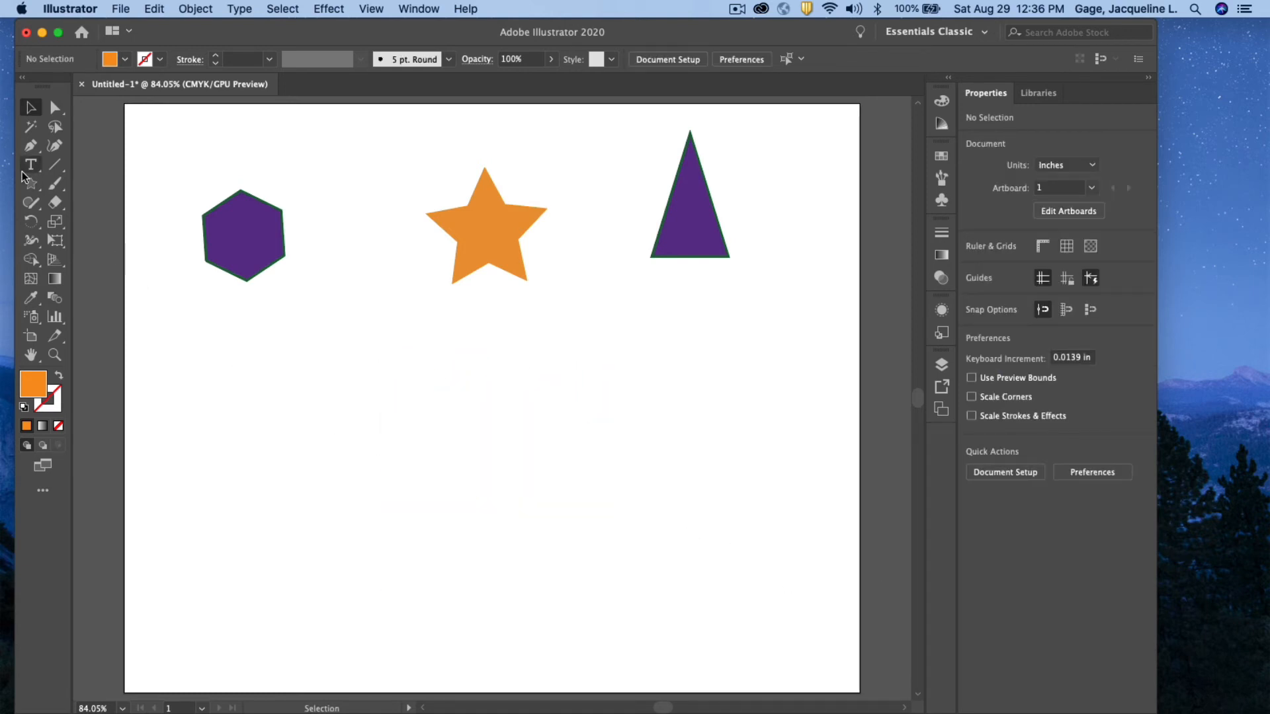
# Step: Show the Pathfinder and Align panels as separate floating panels beside the artwork, and close the leftover Transform panel
pyautogui.click(35, 190)
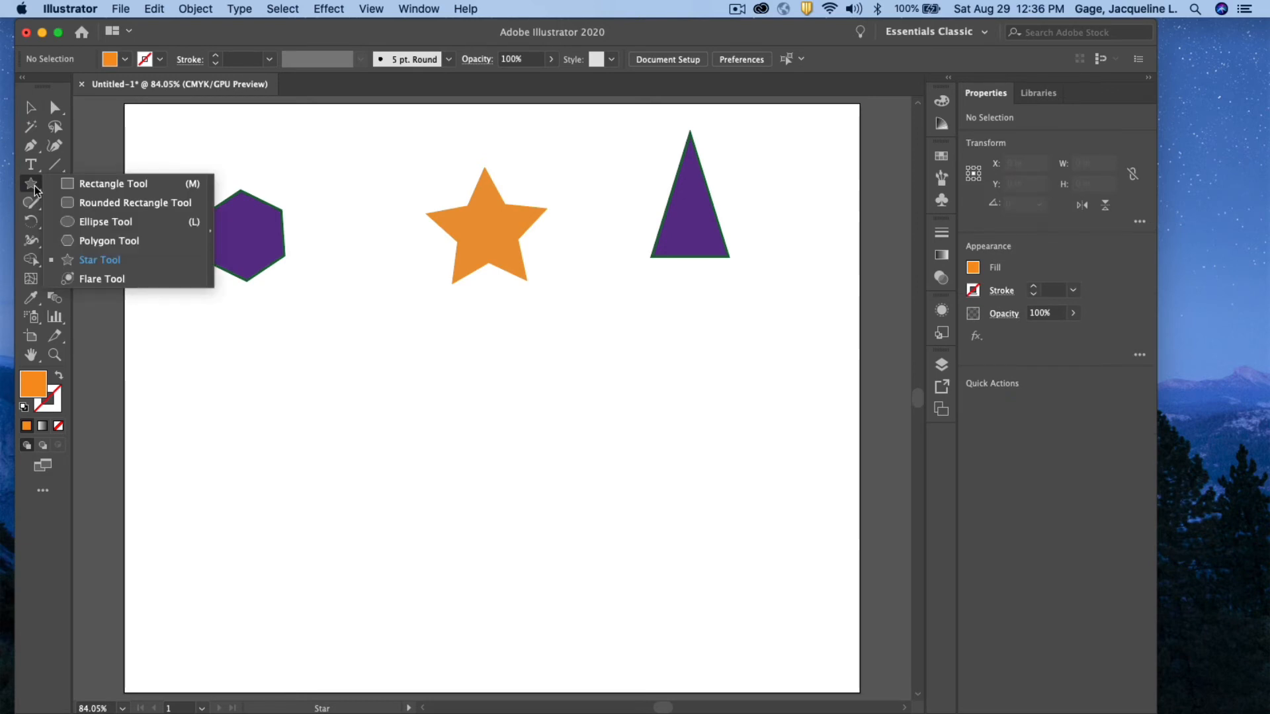
pyautogui.click(68, 184)
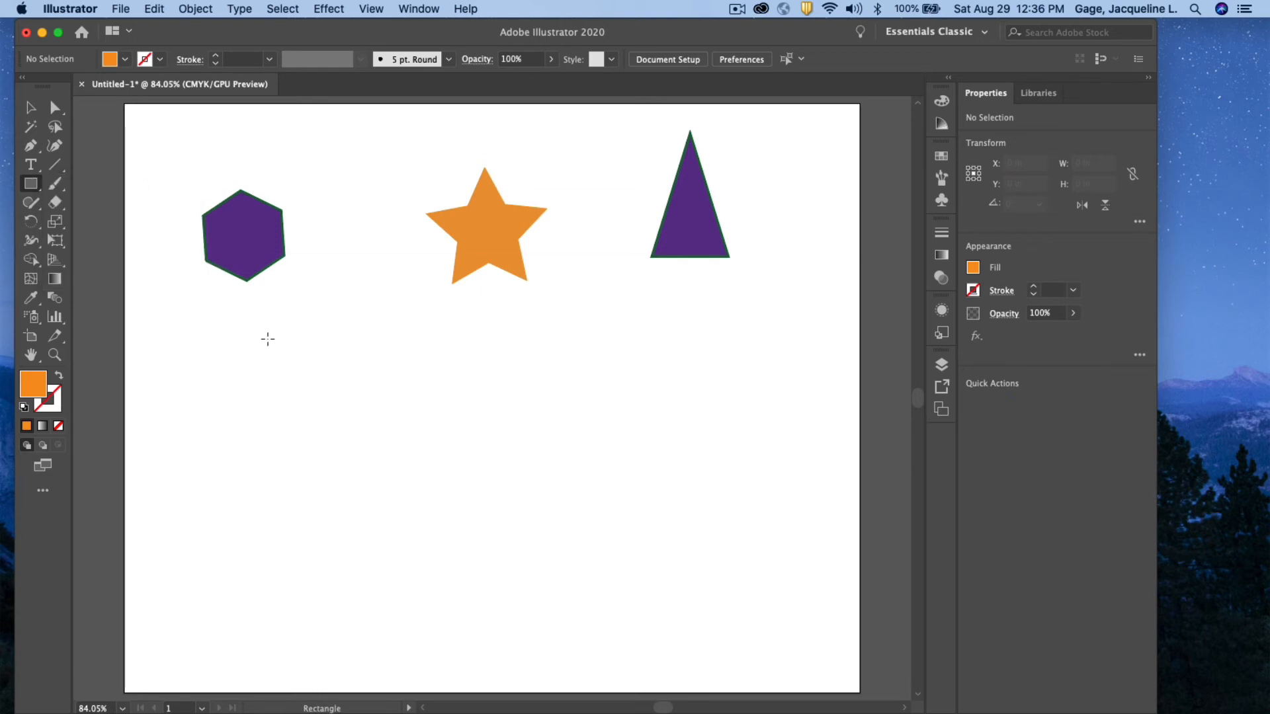
pyautogui.click(416, 8)
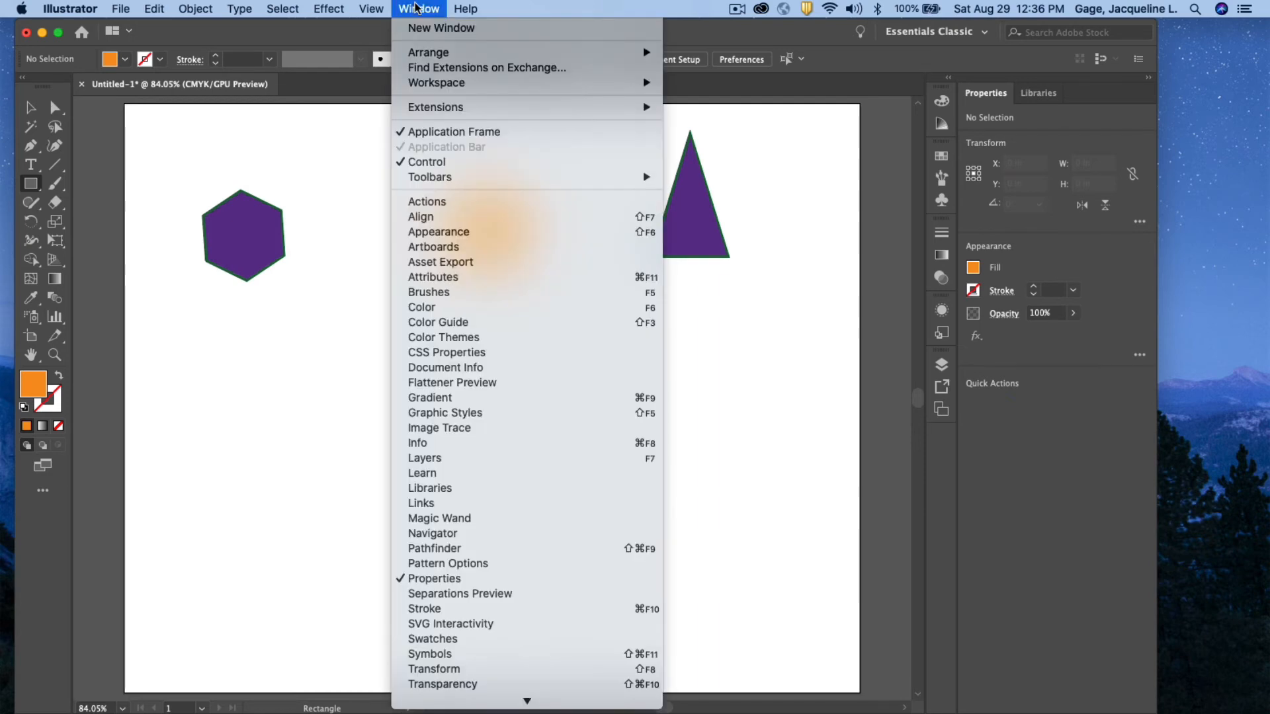
pyautogui.click(450, 549)
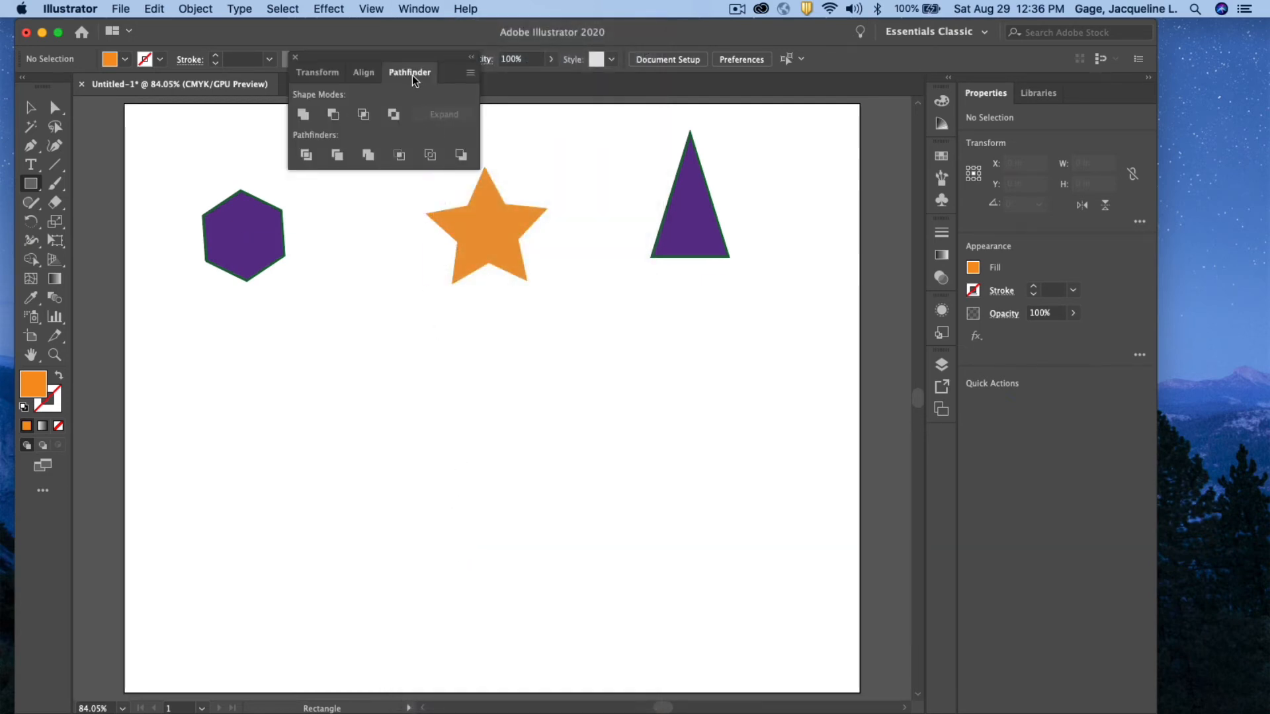
pyautogui.moveTo(412, 74); pyautogui.dragTo(683, 348)
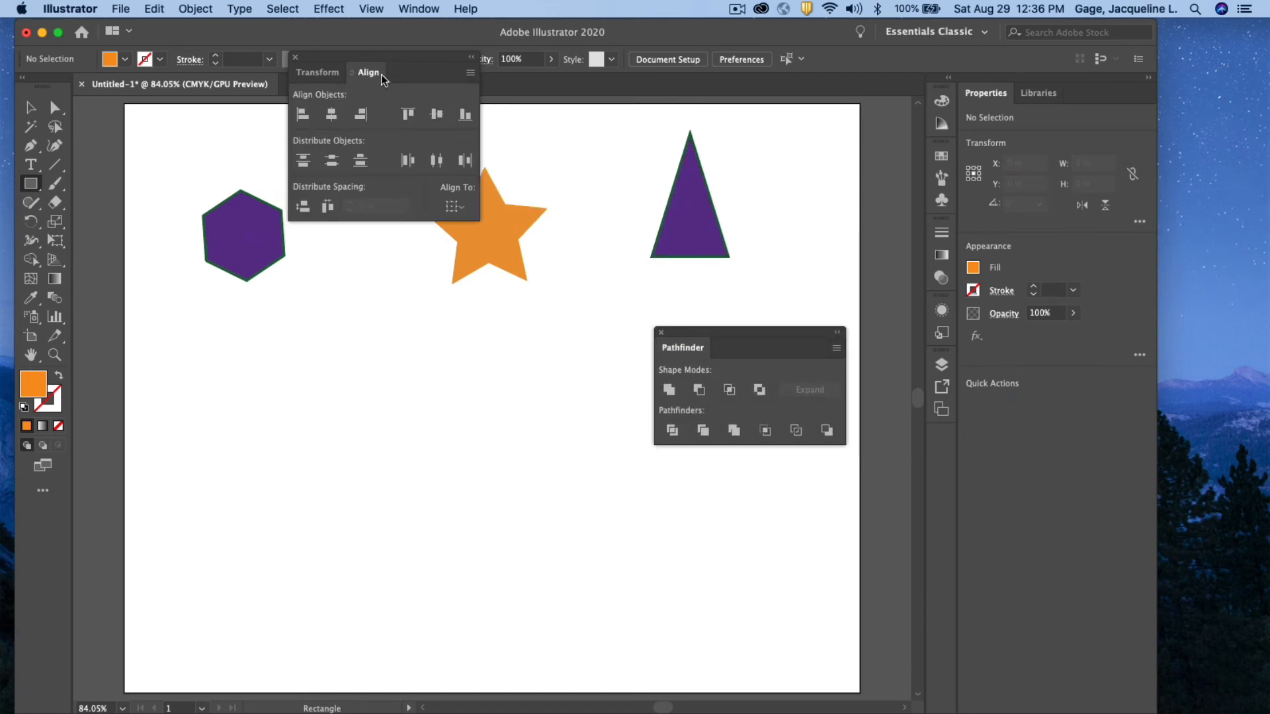
pyautogui.moveTo(340, 54); pyautogui.dragTo(723, 516)
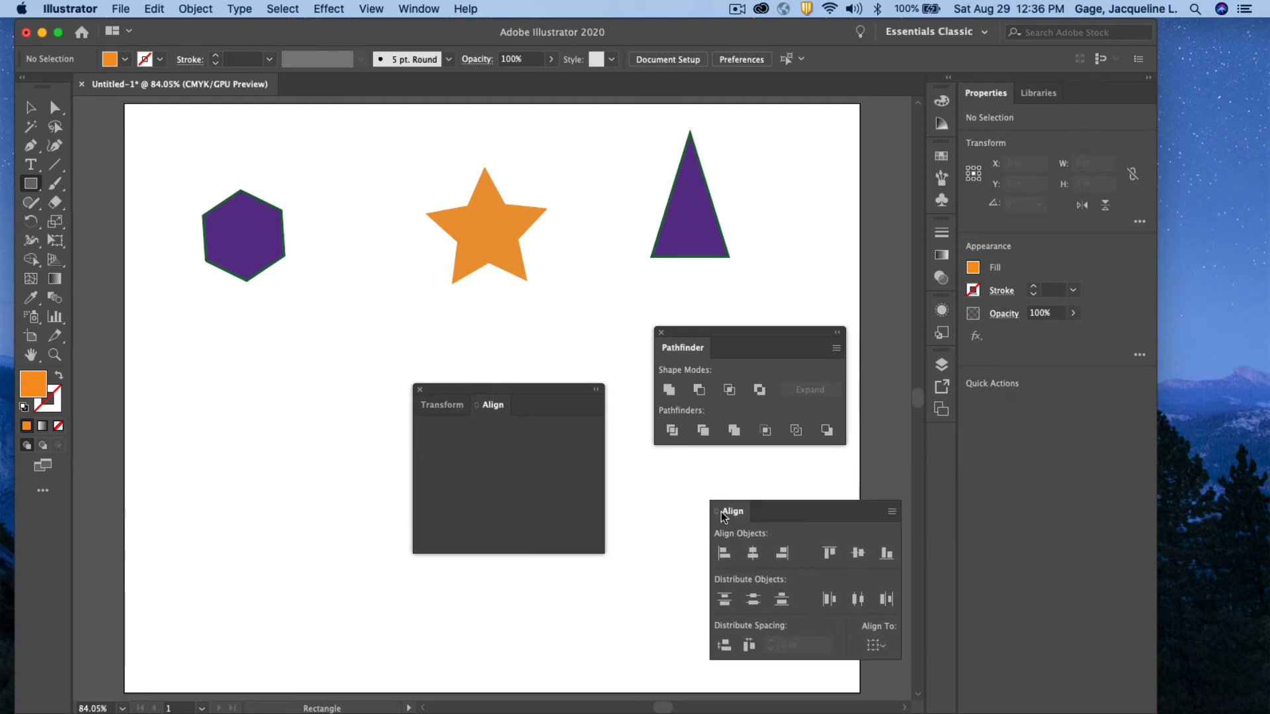
pyautogui.click(420, 389)
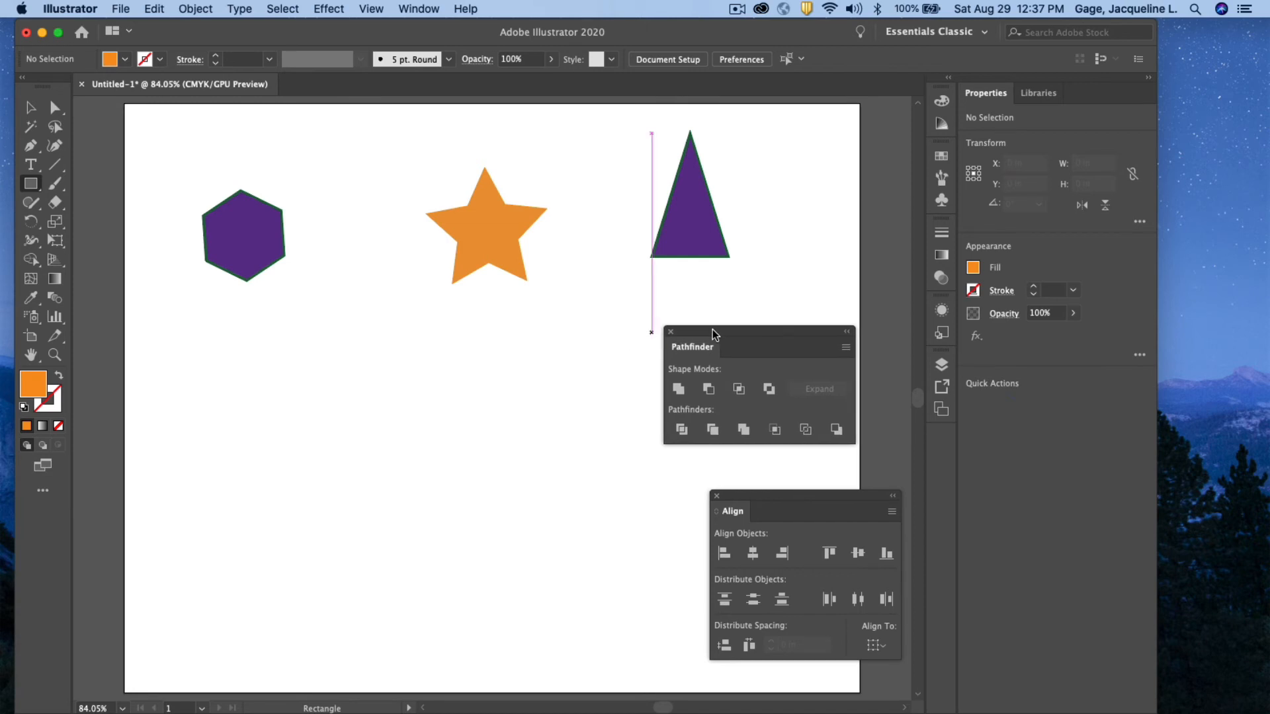
pyautogui.moveTo(713, 329); pyautogui.dragTo(767, 347)
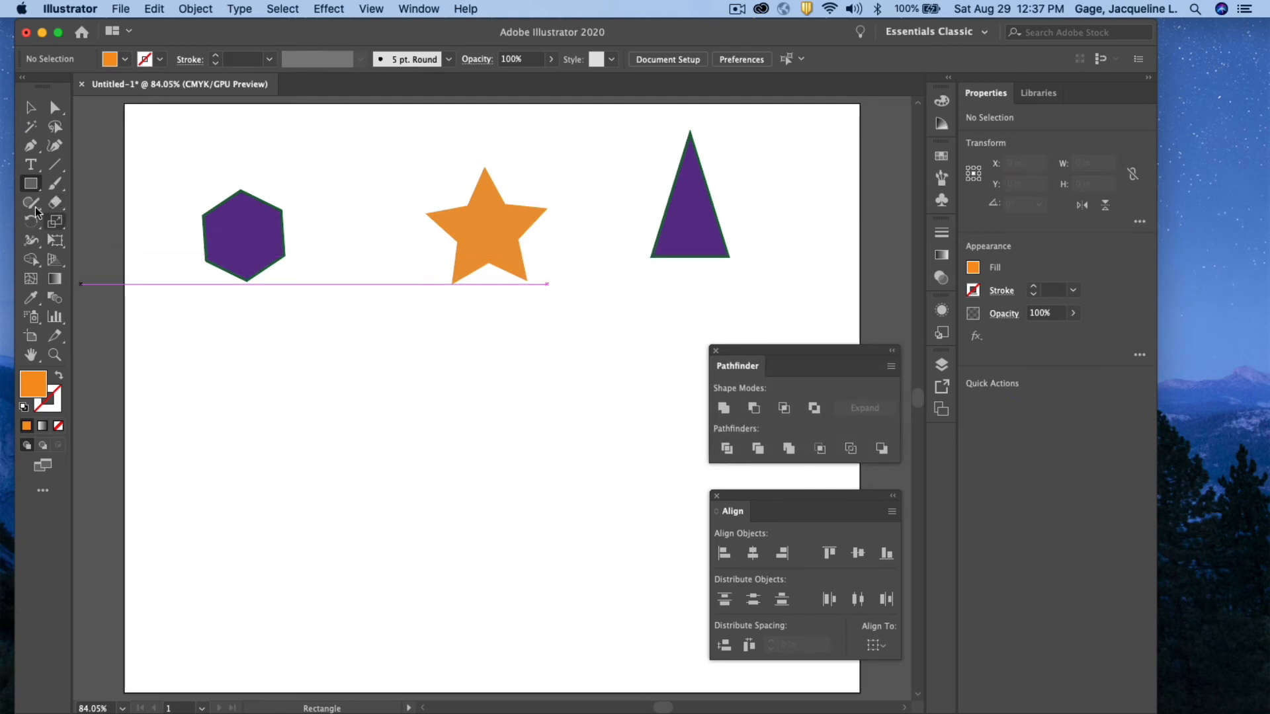
# Step: Draw an orange rectangle about 4.27 in wide and 2.27 in high in the artboard's lower-left area
pyautogui.click(31, 184)
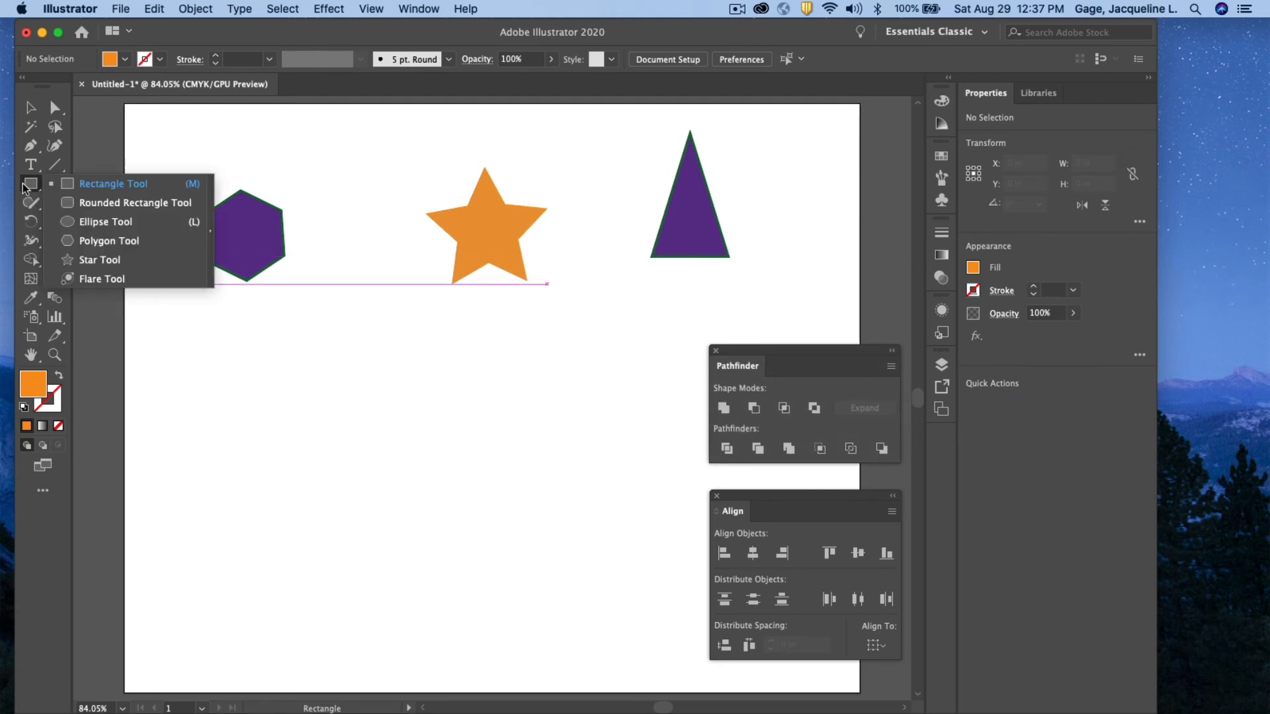
pyautogui.click(86, 184)
pyautogui.moveTo(210, 405); pyautogui.dragTo(525, 572)
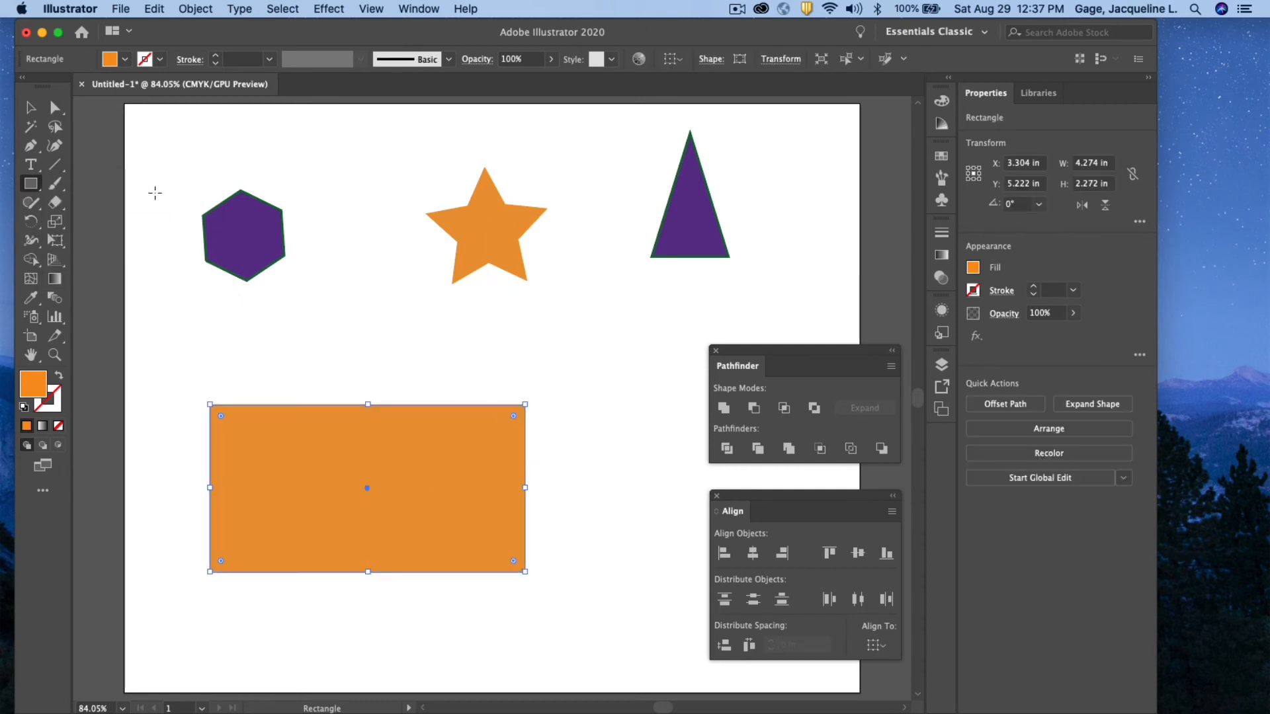
# Step: Move the purple triangle over the rectangle's right end and enlarge it to about 1.9 in wide and 3.06 in high
pyautogui.click(31, 108)
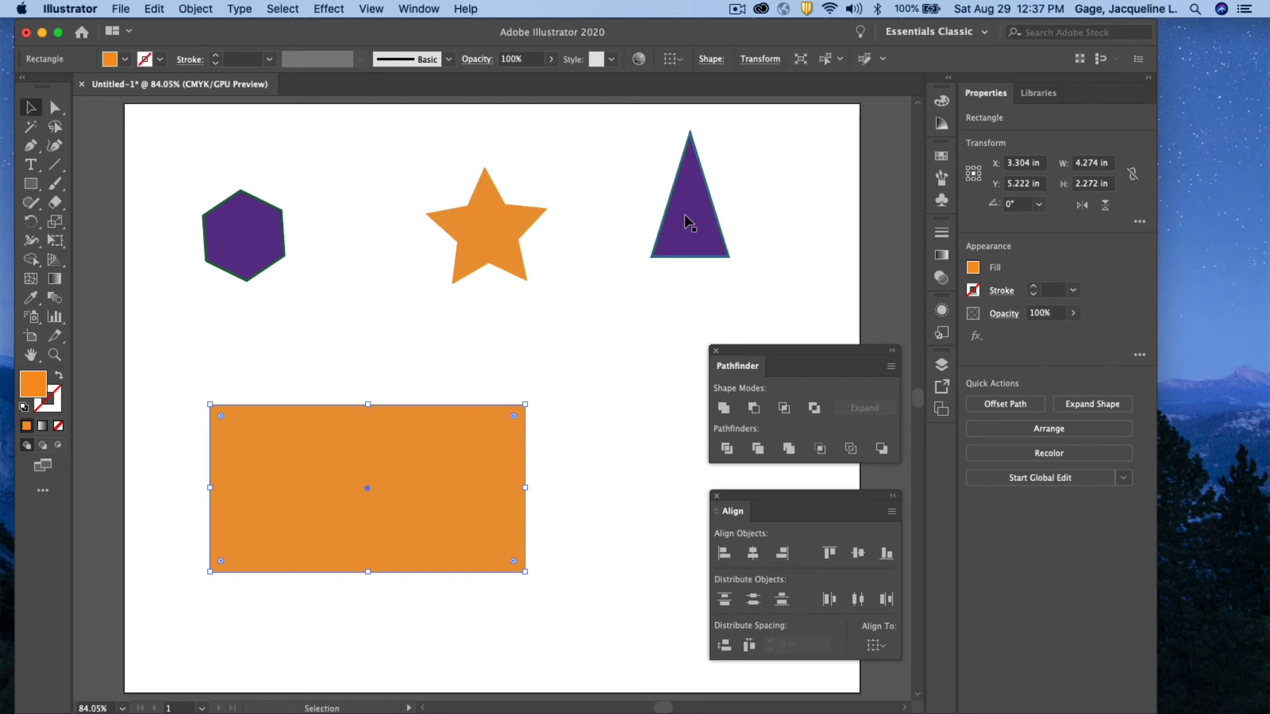
pyautogui.moveTo(689, 228); pyautogui.dragTo(621, 573)
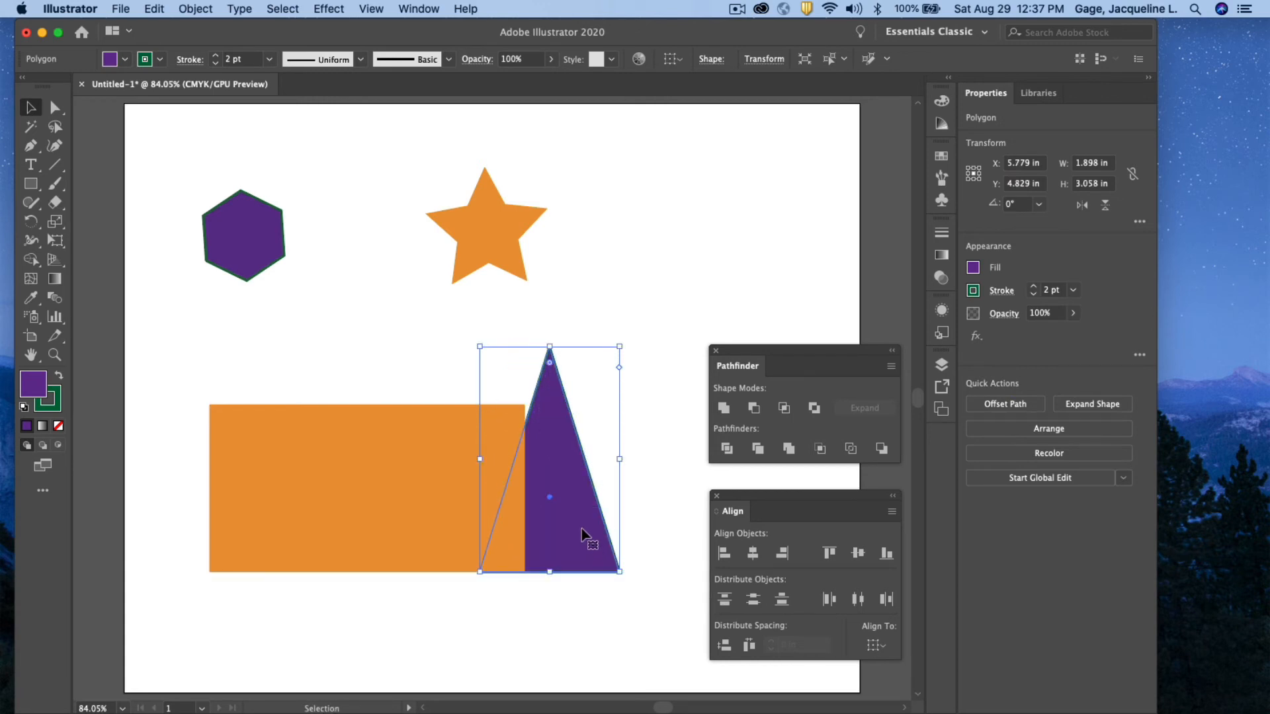
pyautogui.moveTo(582, 531); pyautogui.dragTo(561, 510)
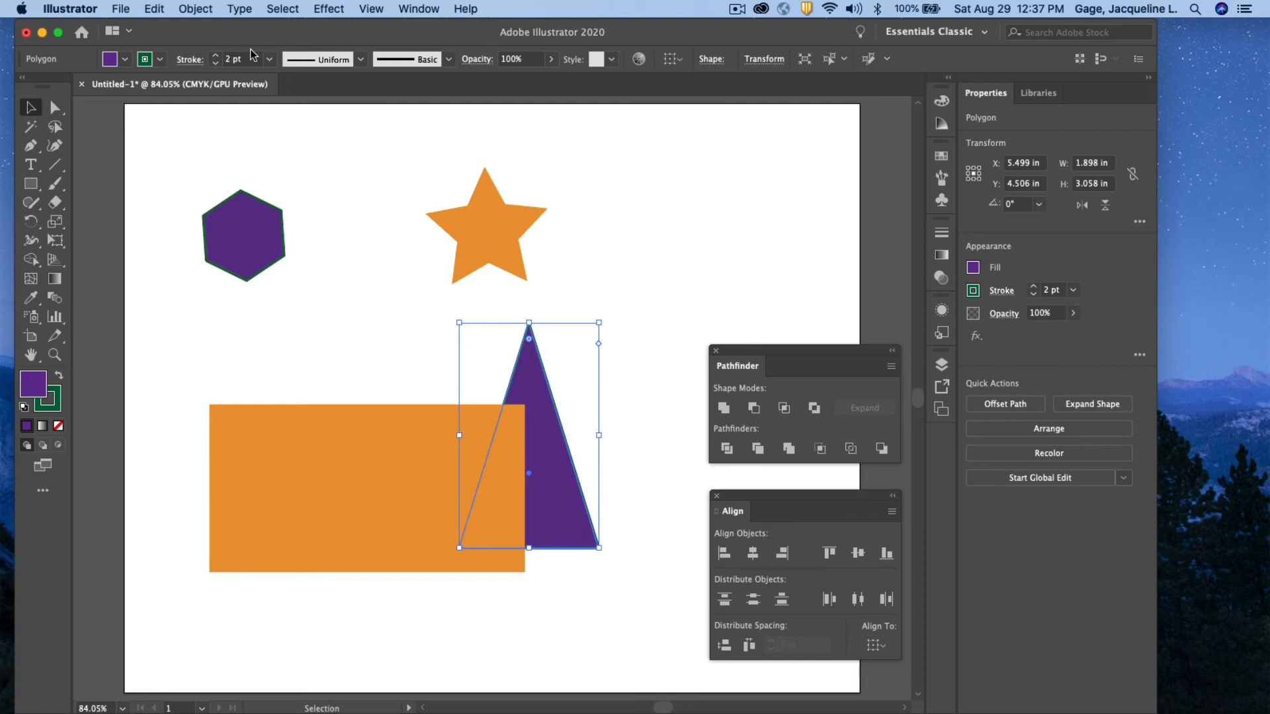
# Step: Bring the purple triangle to the front of the rectangle and deselect it
pyautogui.click(196, 11)
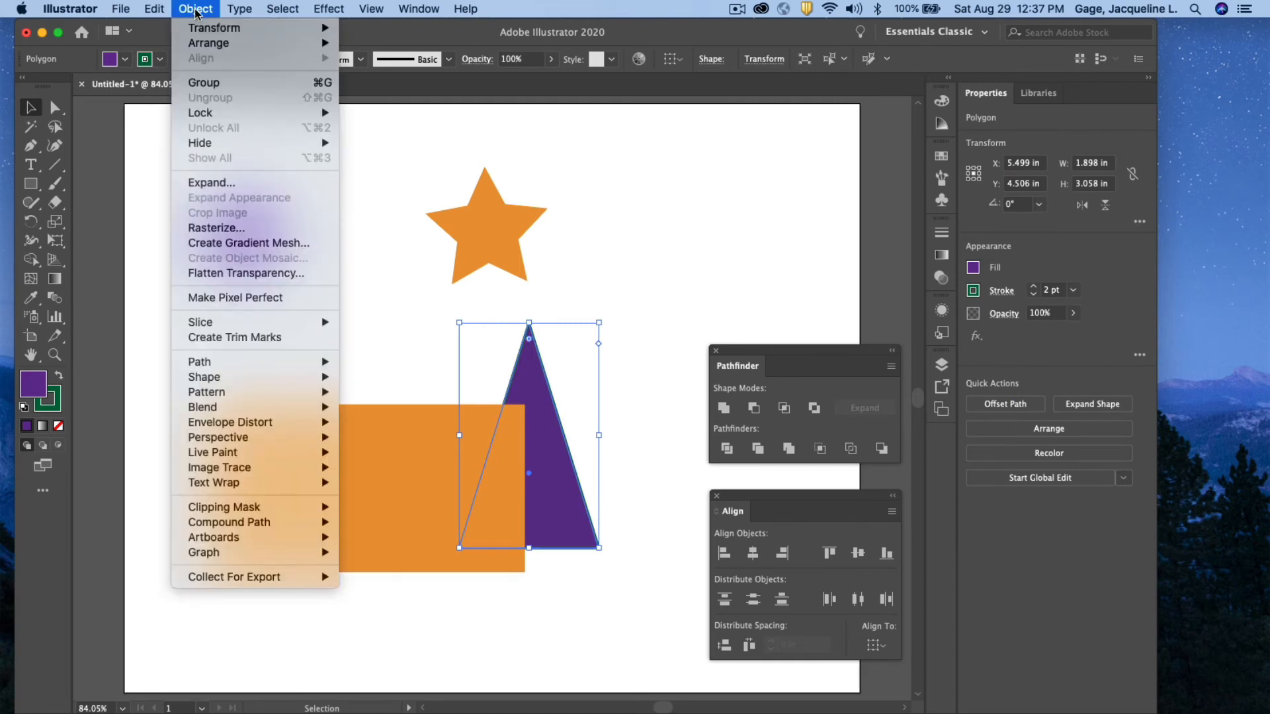
pyautogui.moveTo(213, 42)
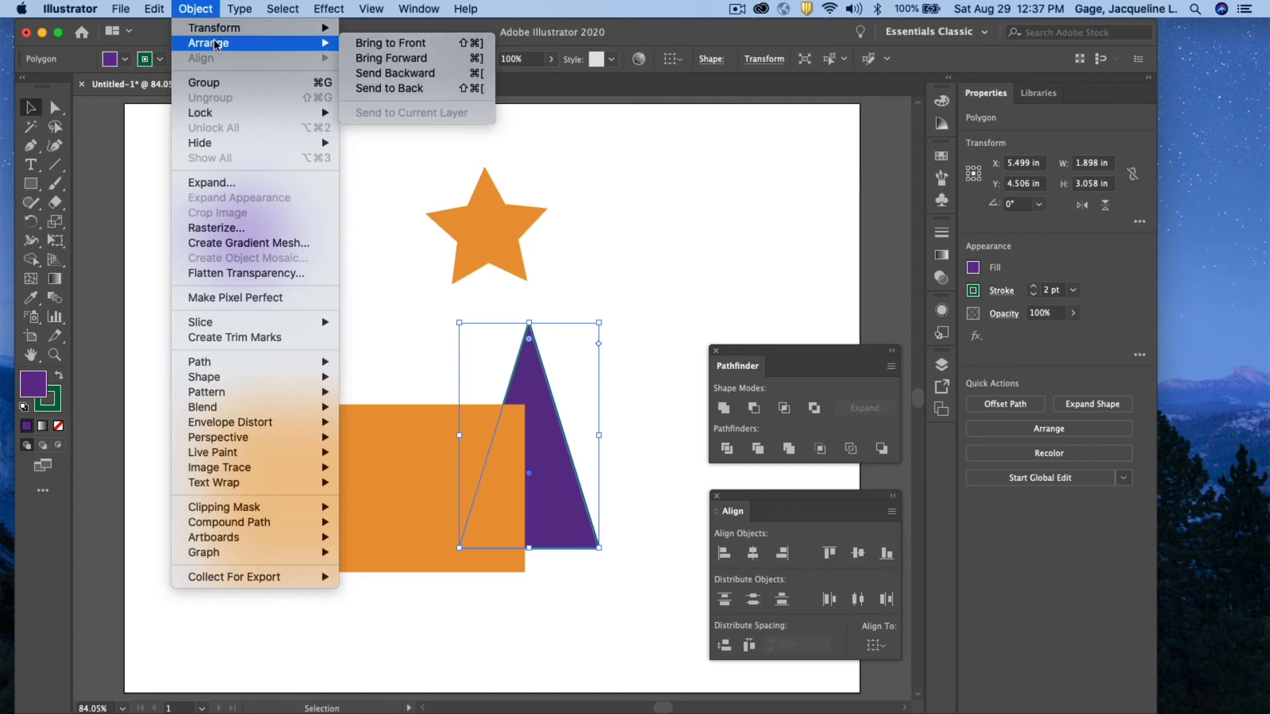
pyautogui.click(393, 44)
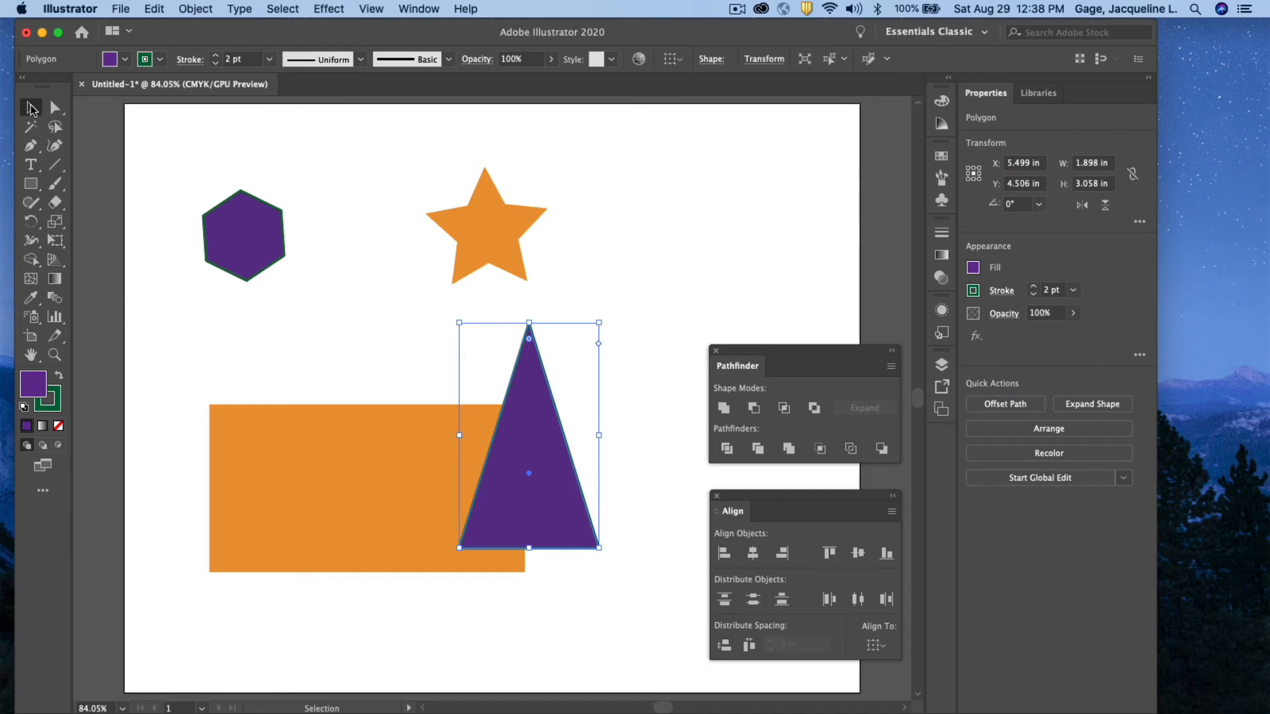
pyautogui.click(619, 391)
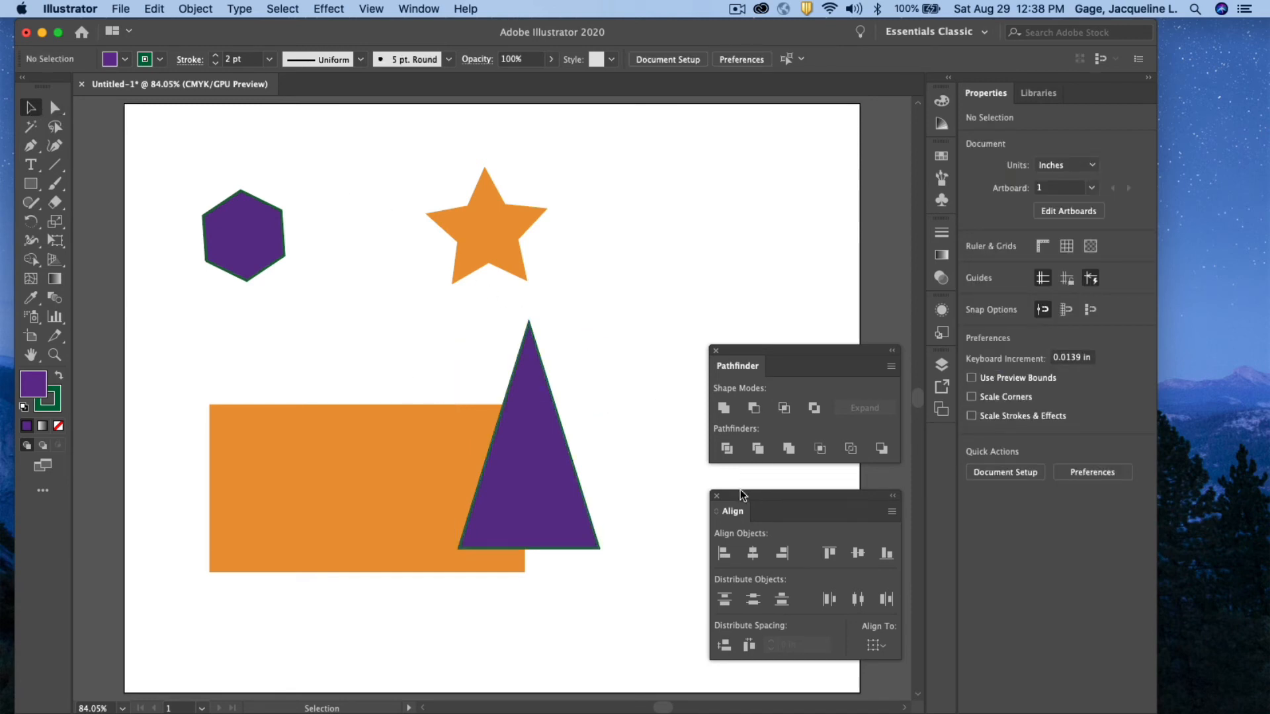
# Step: Move the Align panel clear of the artwork, and select the orange rectangle together with the purple triangle
pyautogui.moveTo(740, 493); pyautogui.dragTo(831, 86)
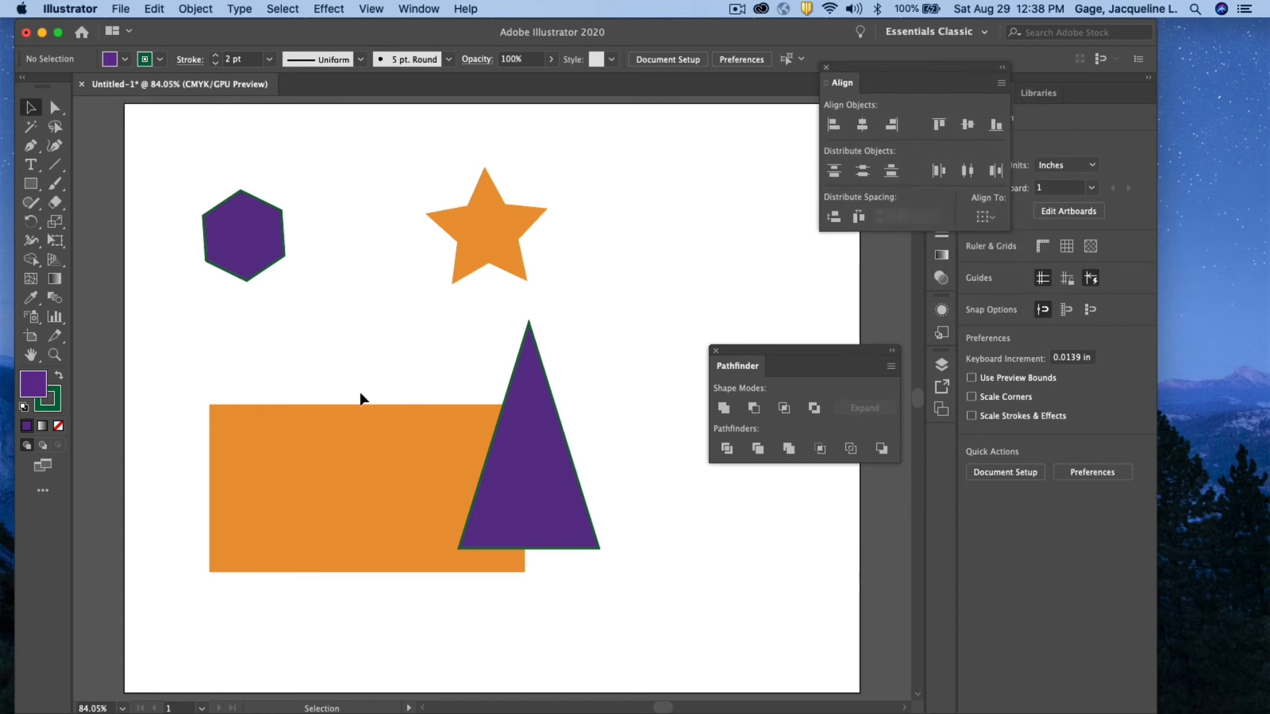
pyautogui.click(345, 448)
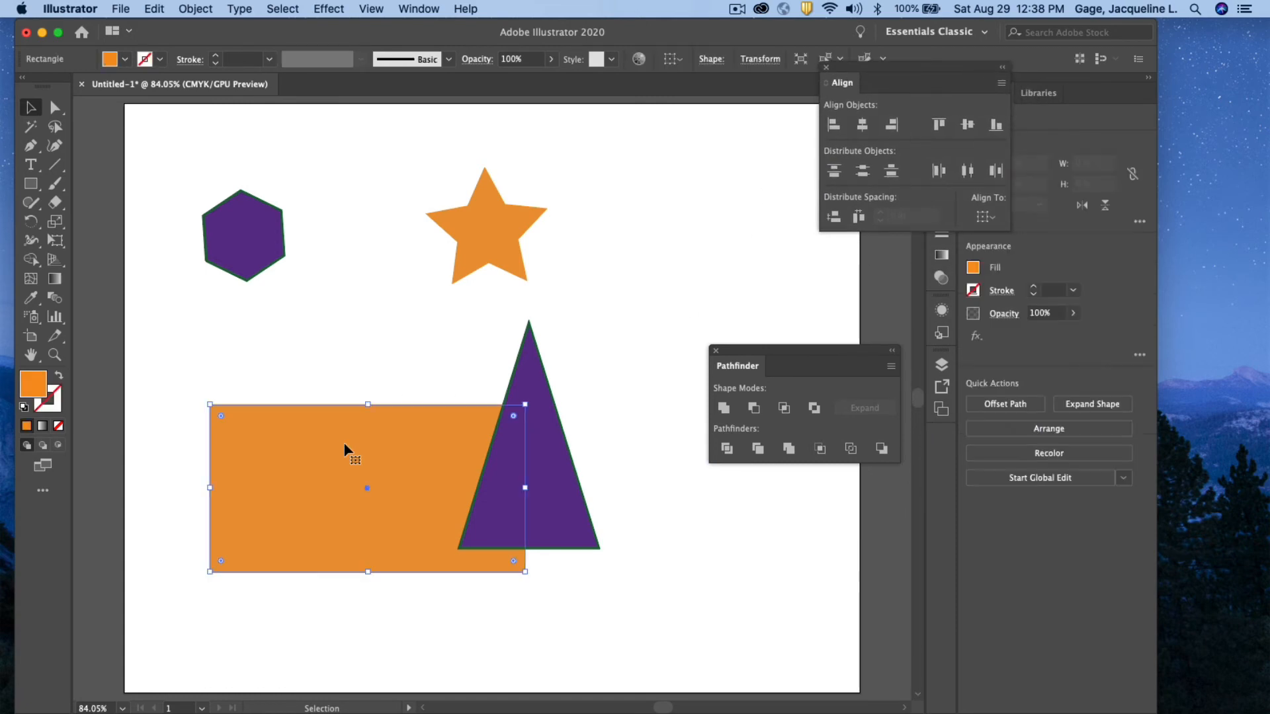
pyautogui.keyDown('shift'); pyautogui.click(550, 477); pyautogui.keyUp('shift')
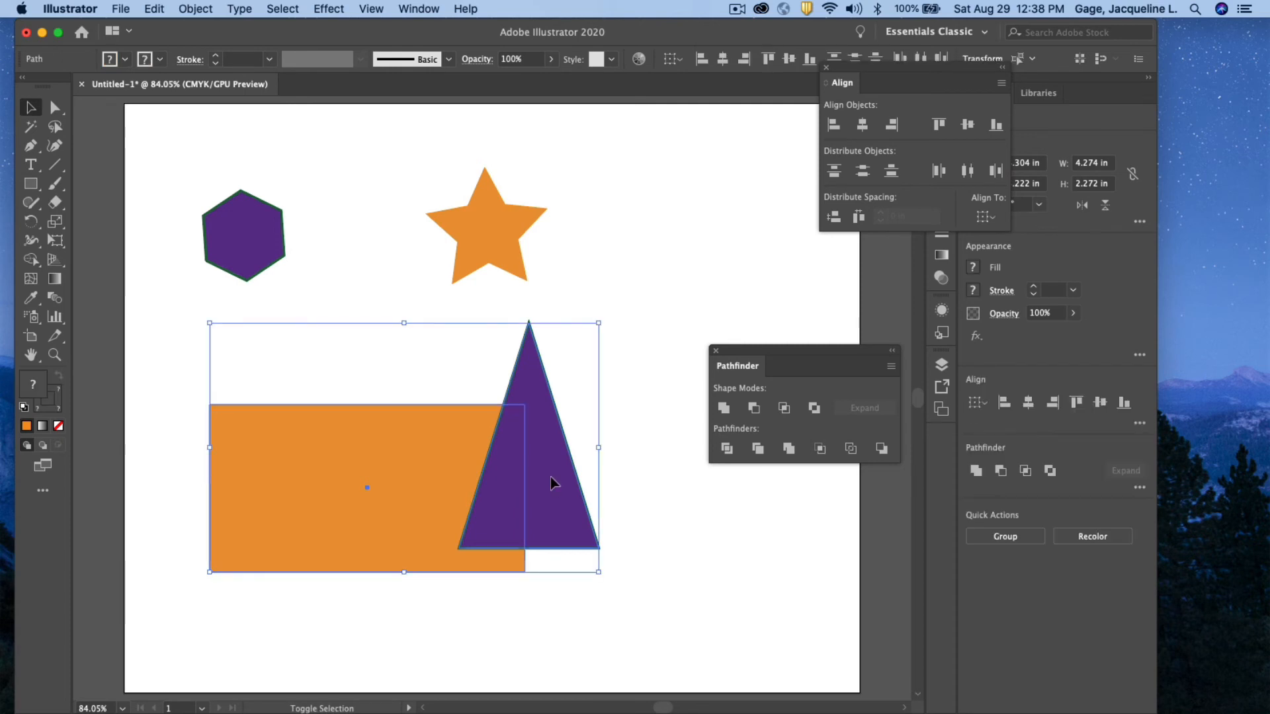
# Step: Try the Unite shape mode on the overlapping rectangle and triangle, and undo it
pyautogui.click(722, 408)
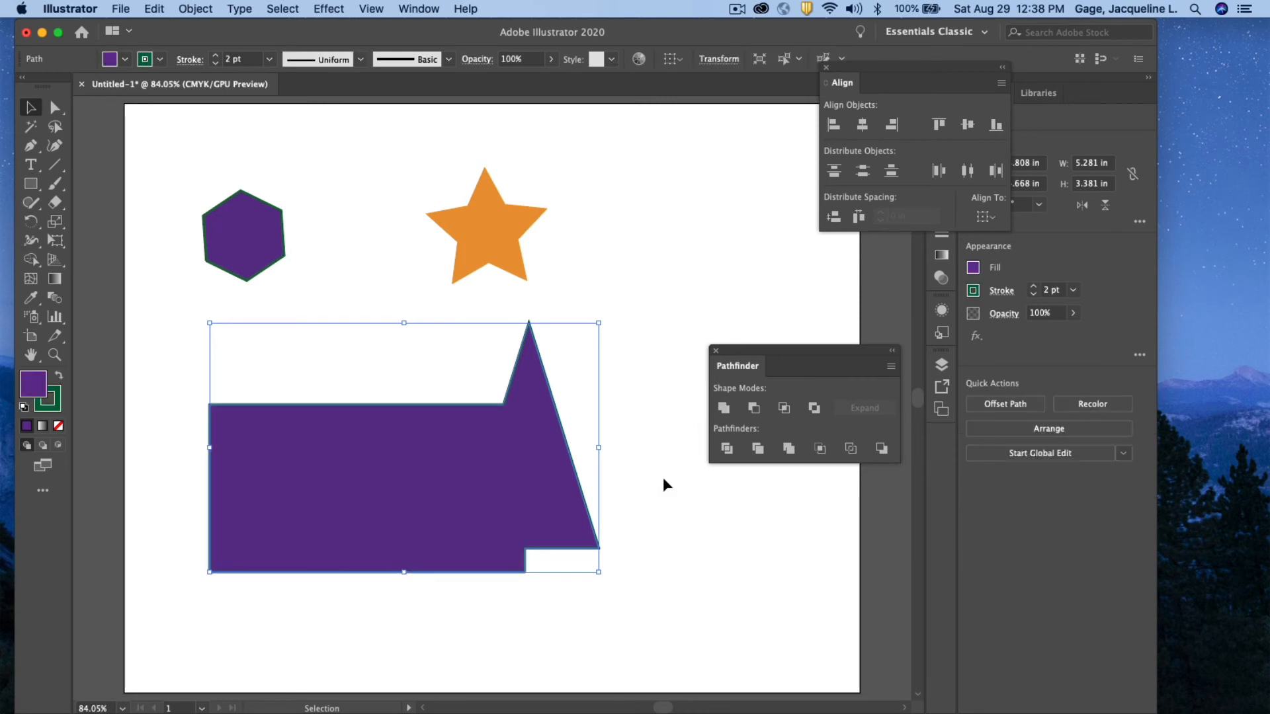
pyautogui.click(154, 9)
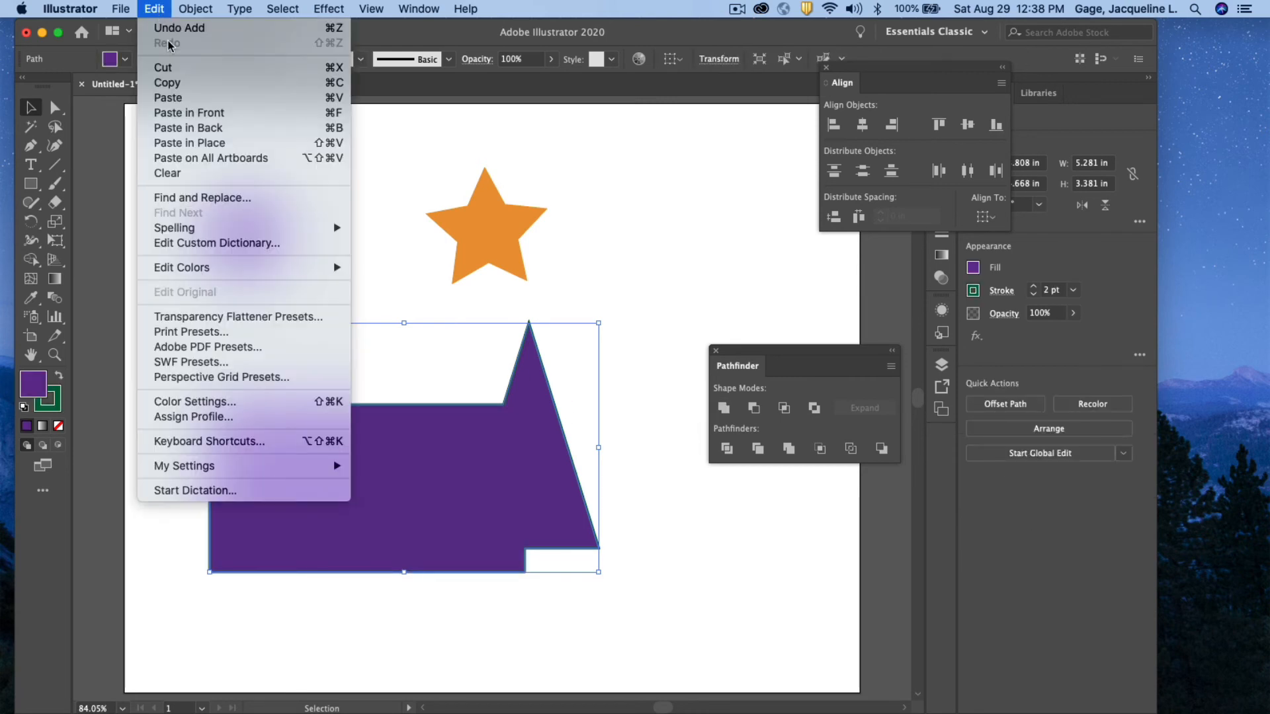
pyautogui.click(179, 28)
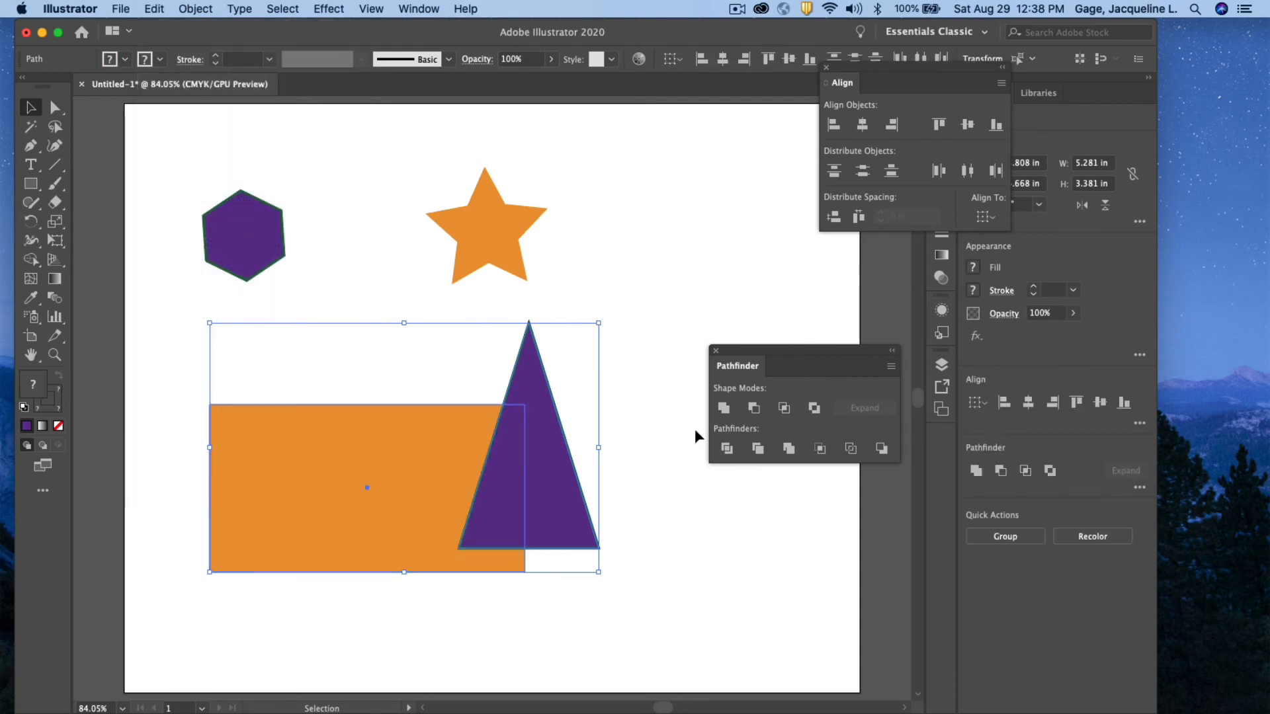
# Step: Try the Minus Front shape mode to cut the triangle out of the rectangle, and undo it
pyautogui.click(753, 408)
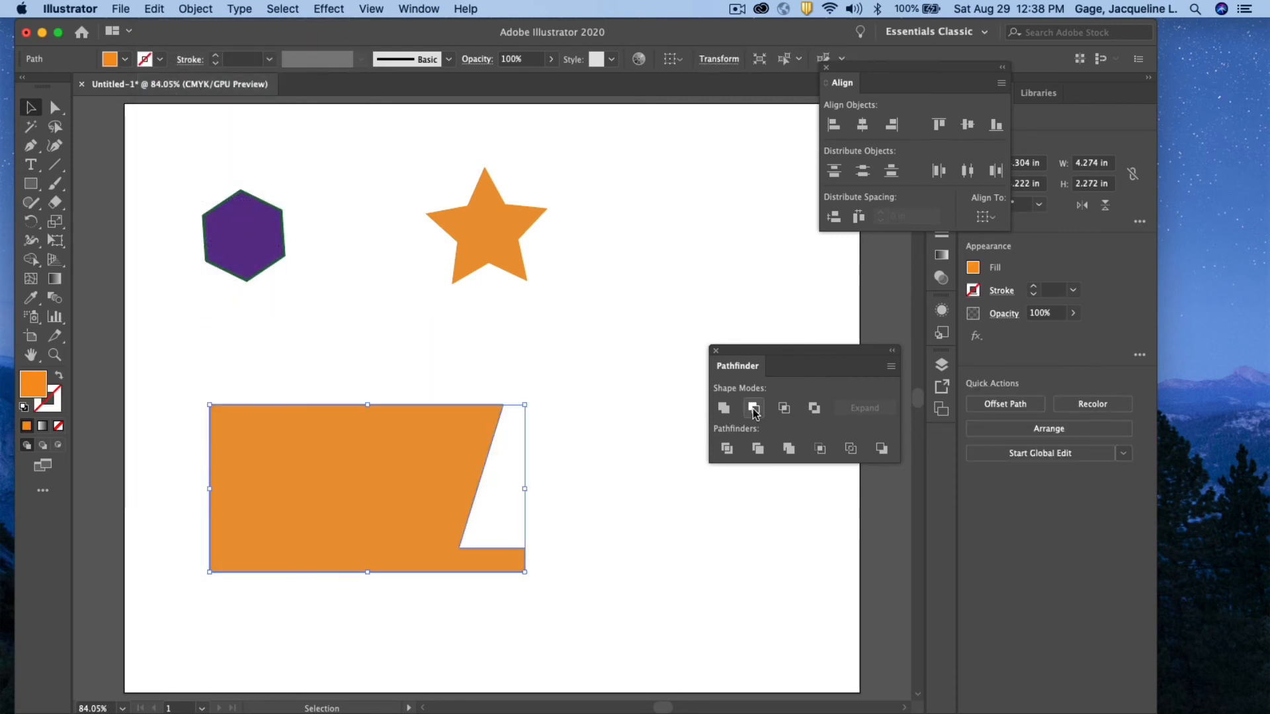
pyautogui.click(153, 9)
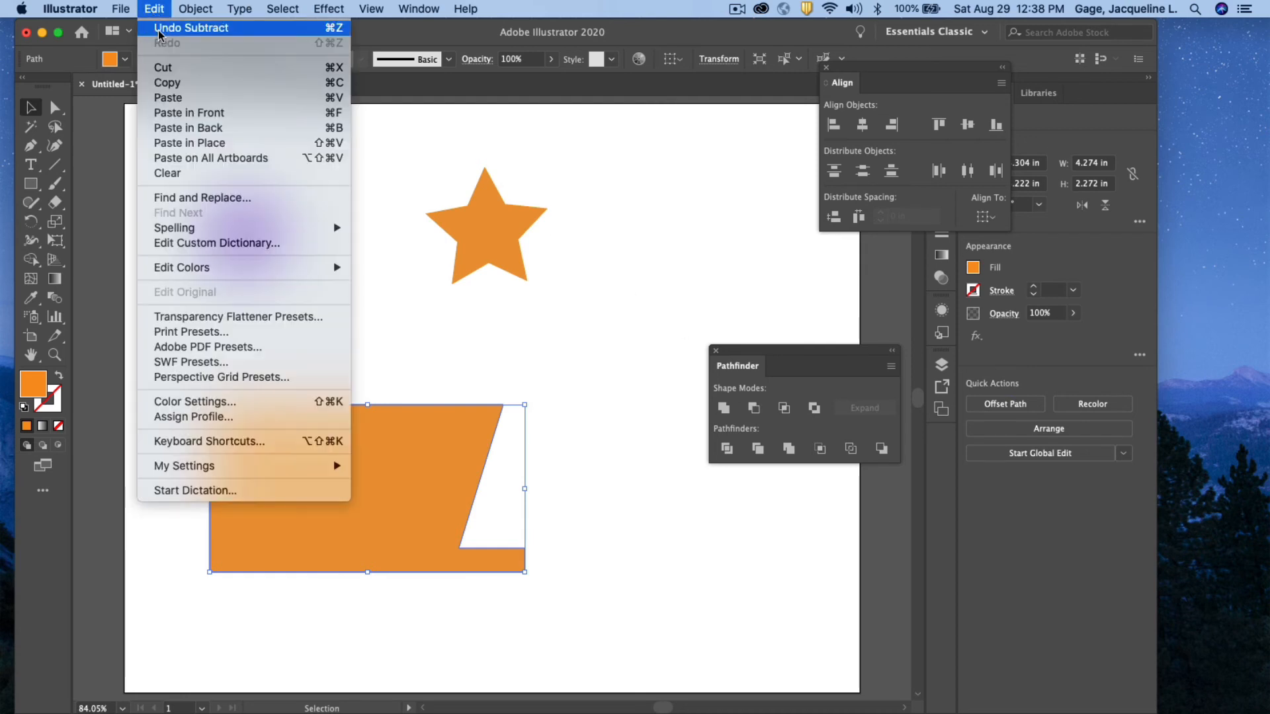
pyautogui.click(182, 28)
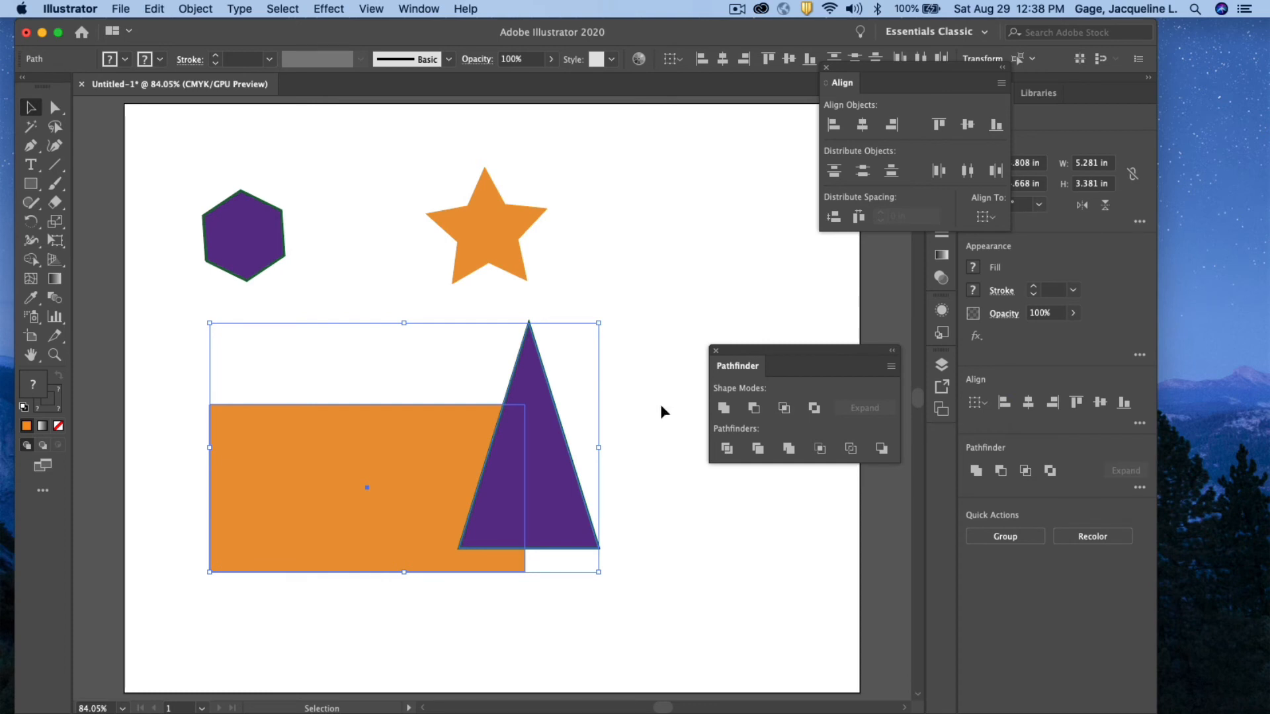
# Step: Try the Intersect shape mode to keep only the overlap of rectangle and triangle, and undo it
pyautogui.click(783, 409)
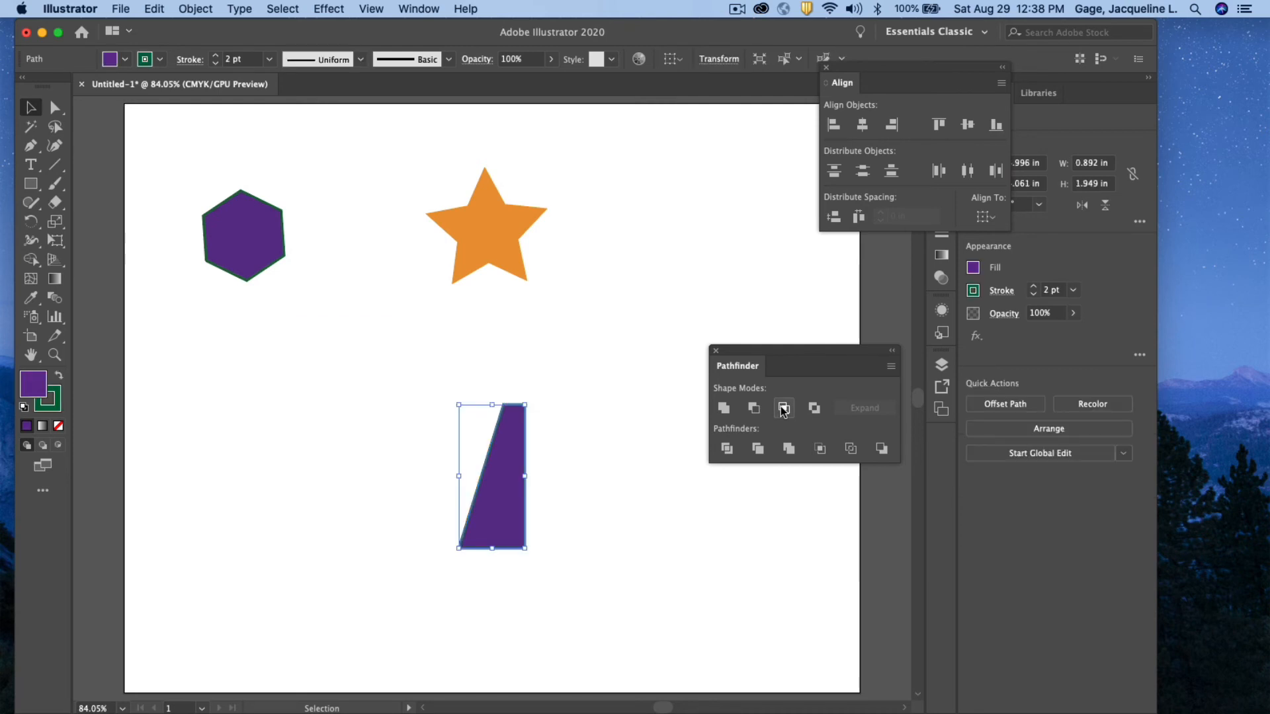
pyautogui.click(155, 8)
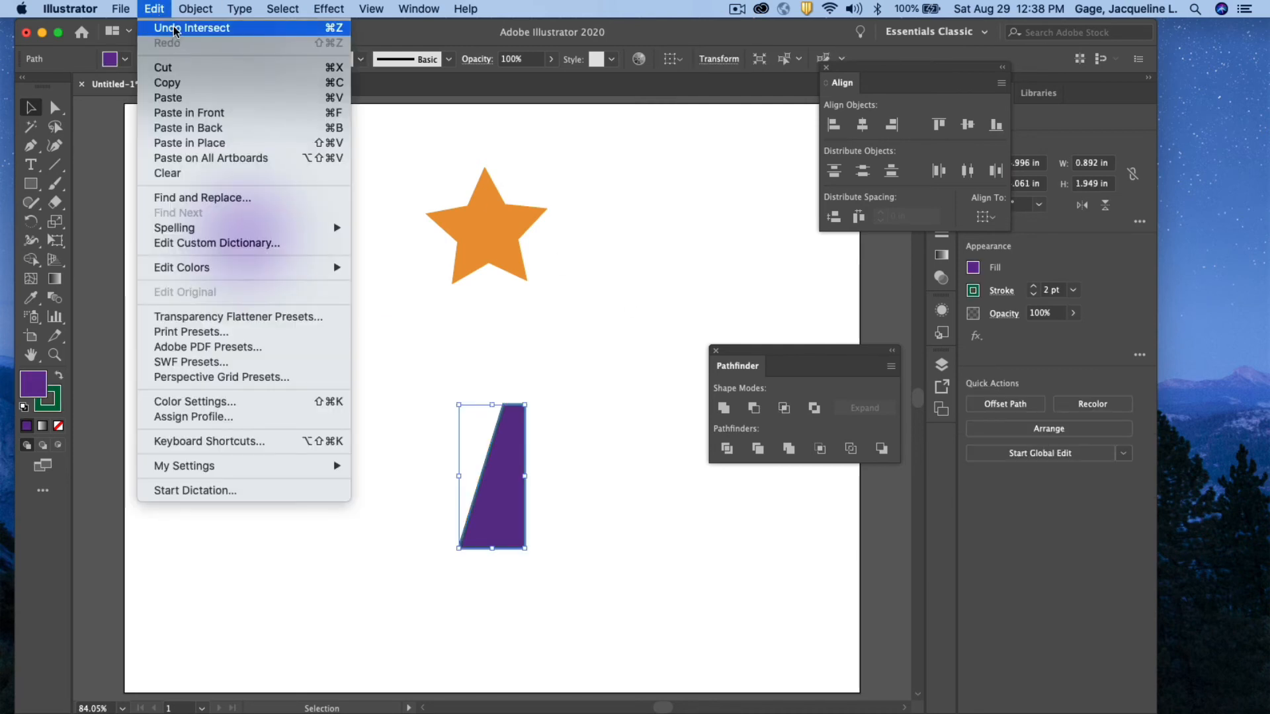
pyautogui.click(176, 30)
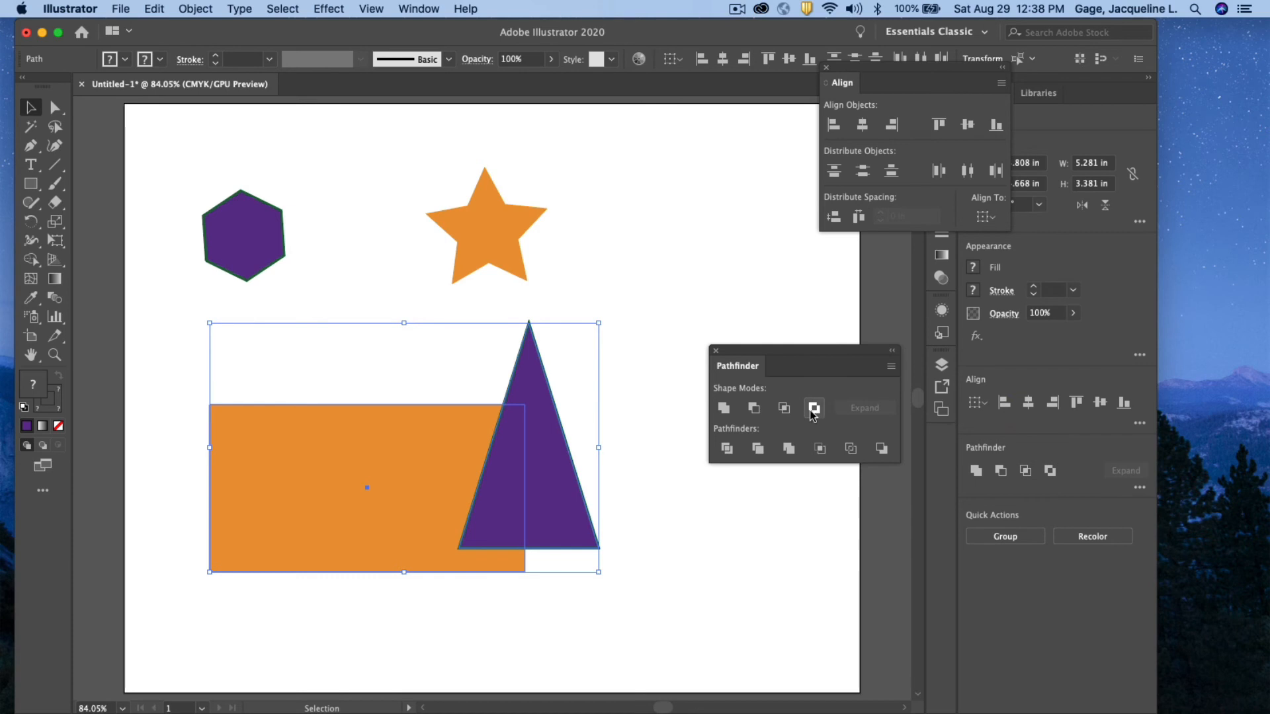
# Step: Try the Exclude shape mode to knock out the overlap of rectangle and triangle, and undo it
pyautogui.click(812, 410)
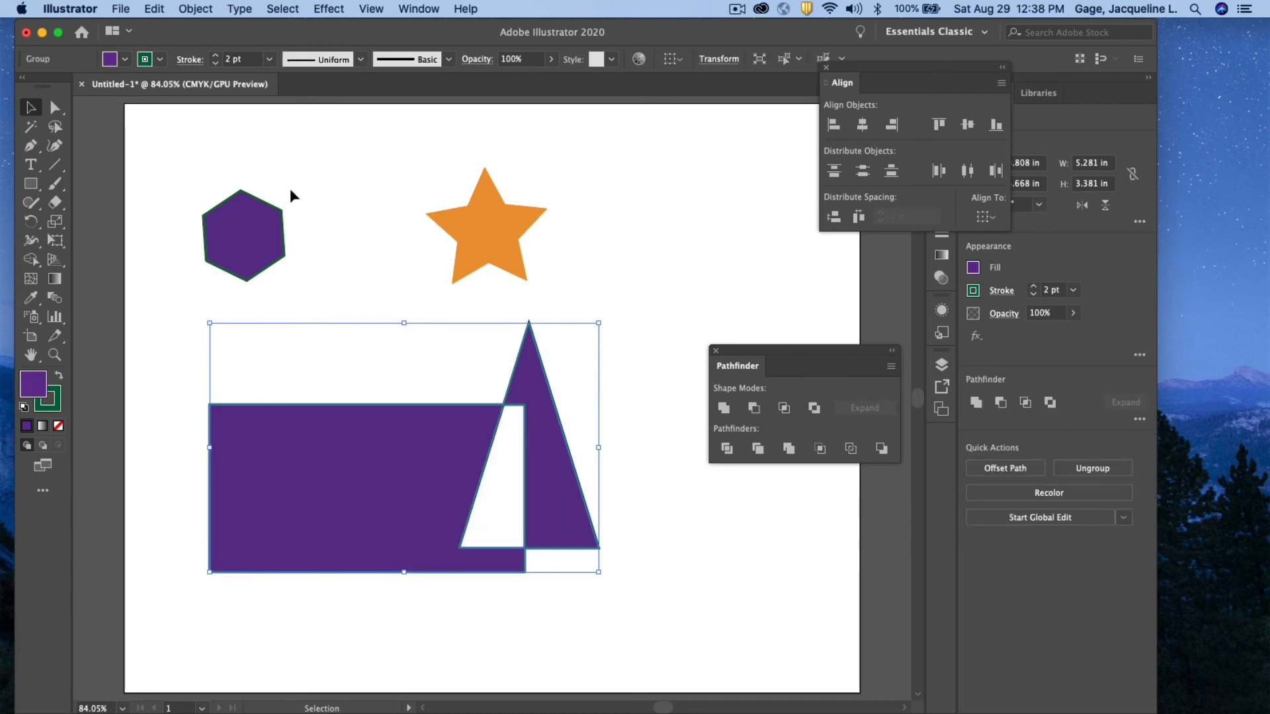
pyautogui.click(153, 10)
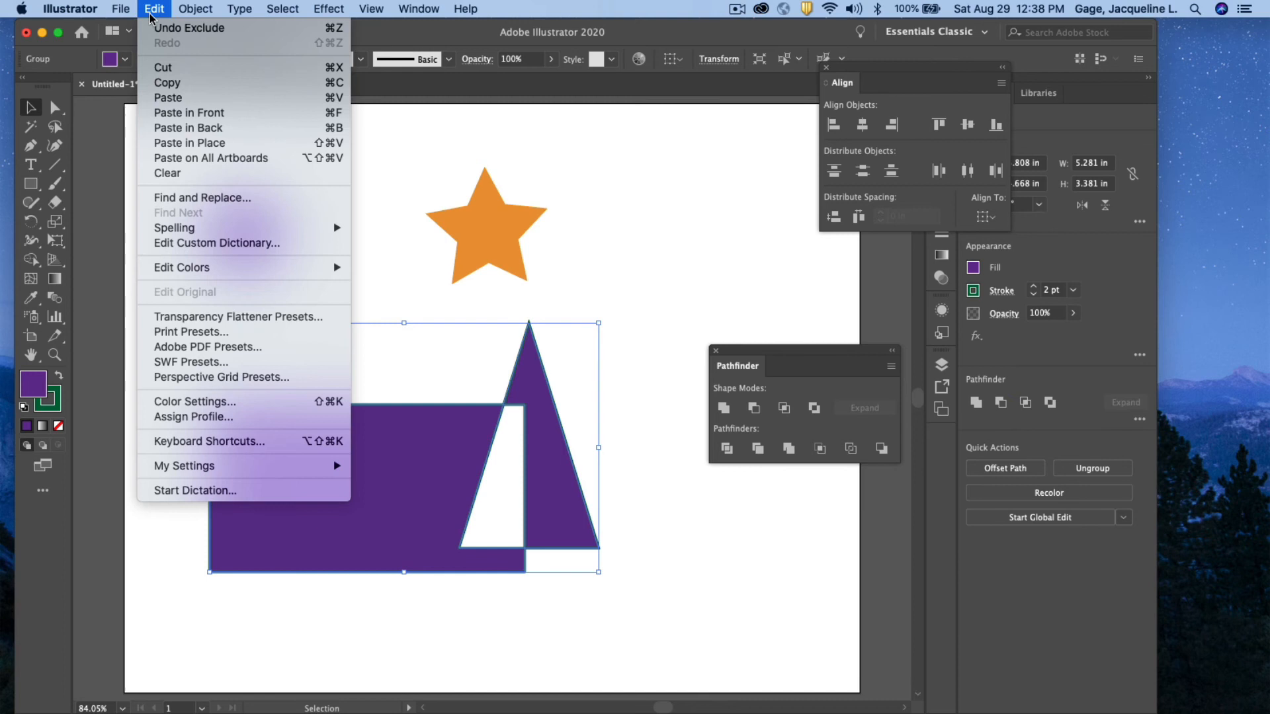
pyautogui.click(179, 29)
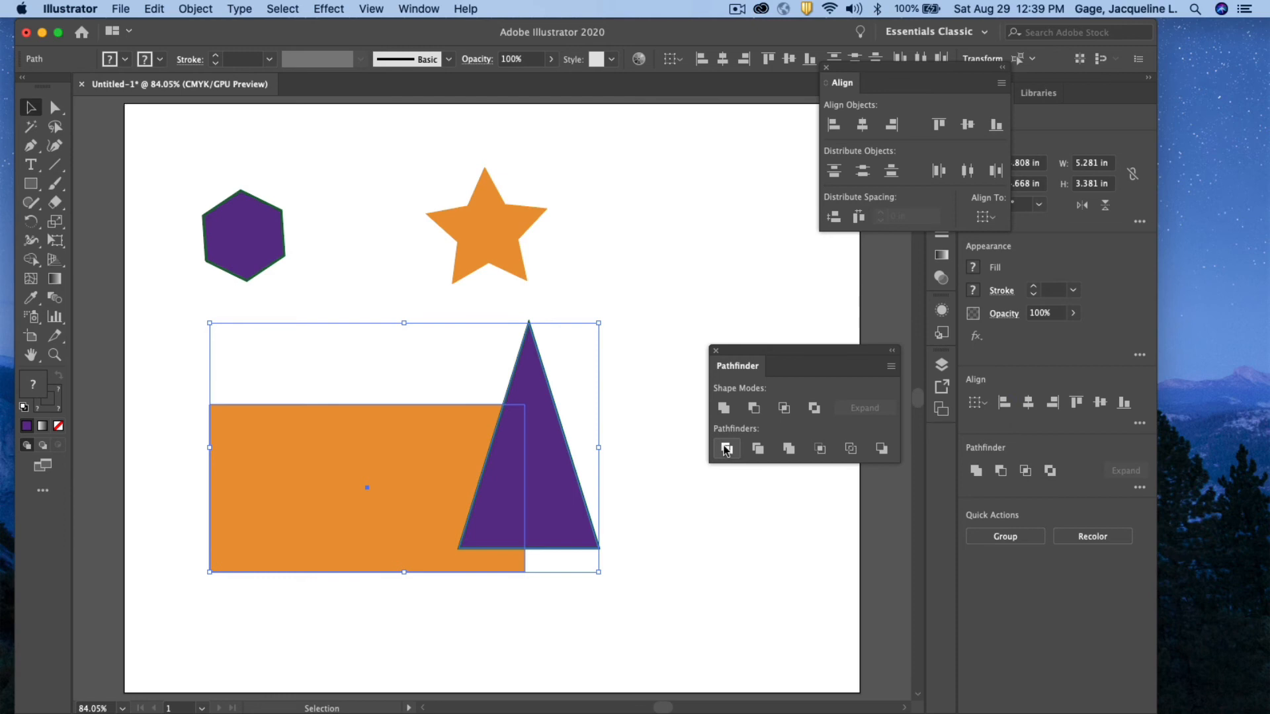
# Step: Divide the overlapping rectangle and triangle with Pathfinder, and move the divided group about 0.67 in right and 0.32 in down
pyautogui.click(726, 449)
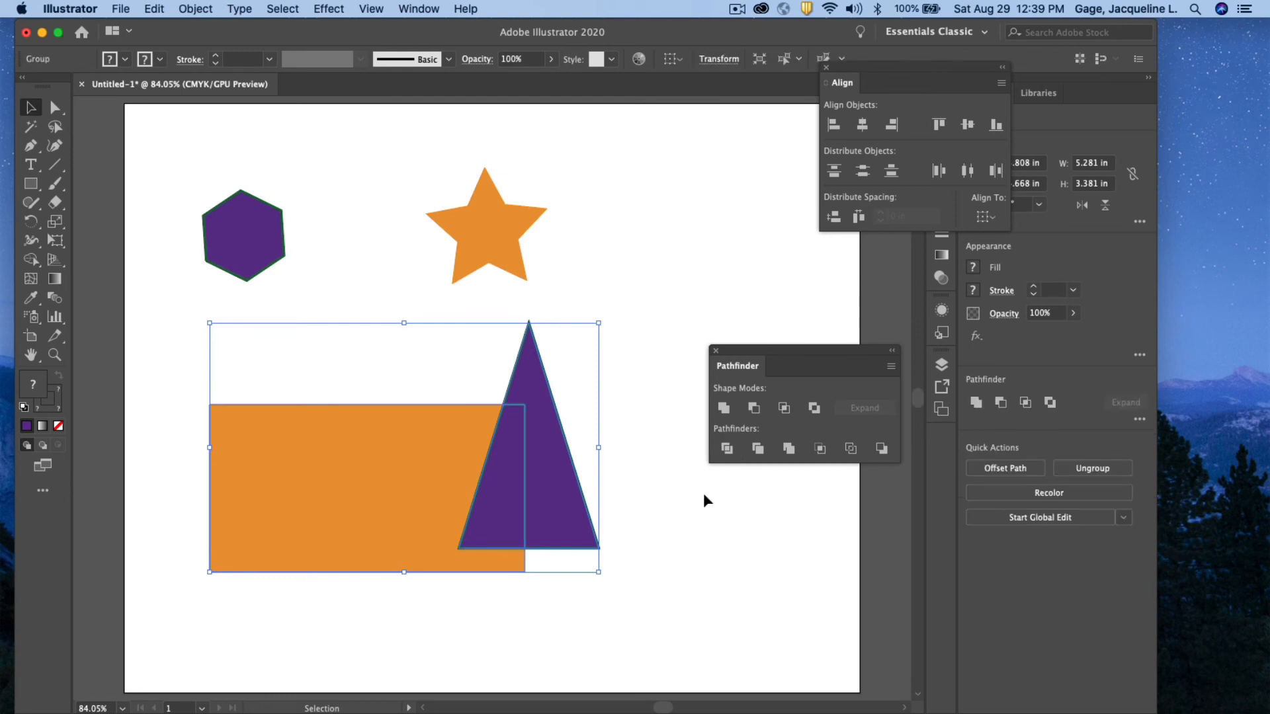
pyautogui.click(718, 509)
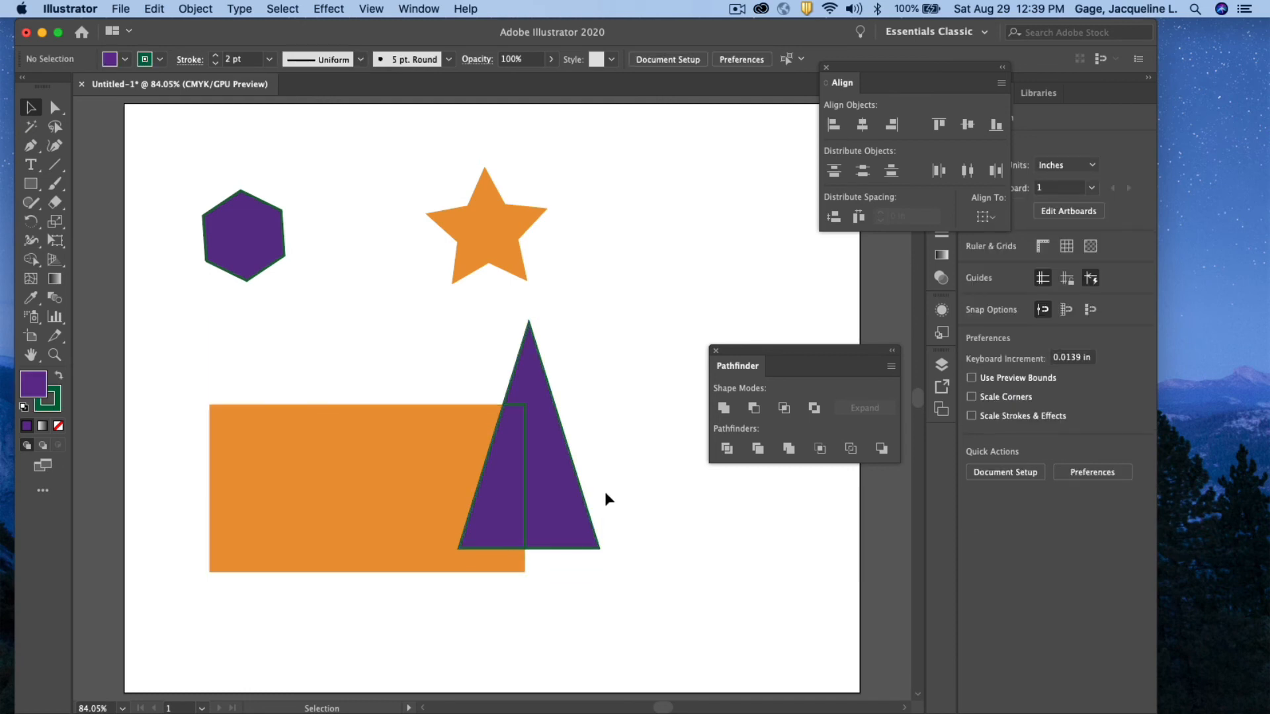
pyautogui.moveTo(544, 493); pyautogui.dragTo(586, 522)
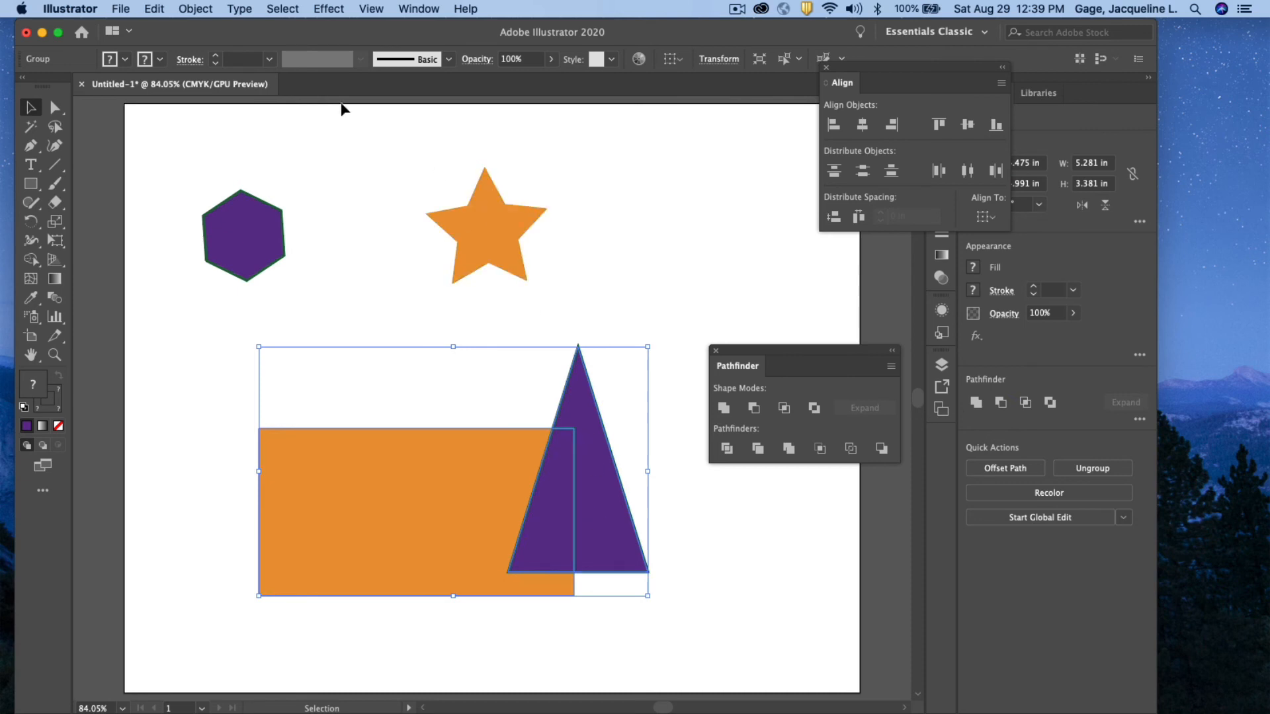
# Step: Ungroup the divided rectangle and triangle pieces and deselect them
pyautogui.click(198, 9)
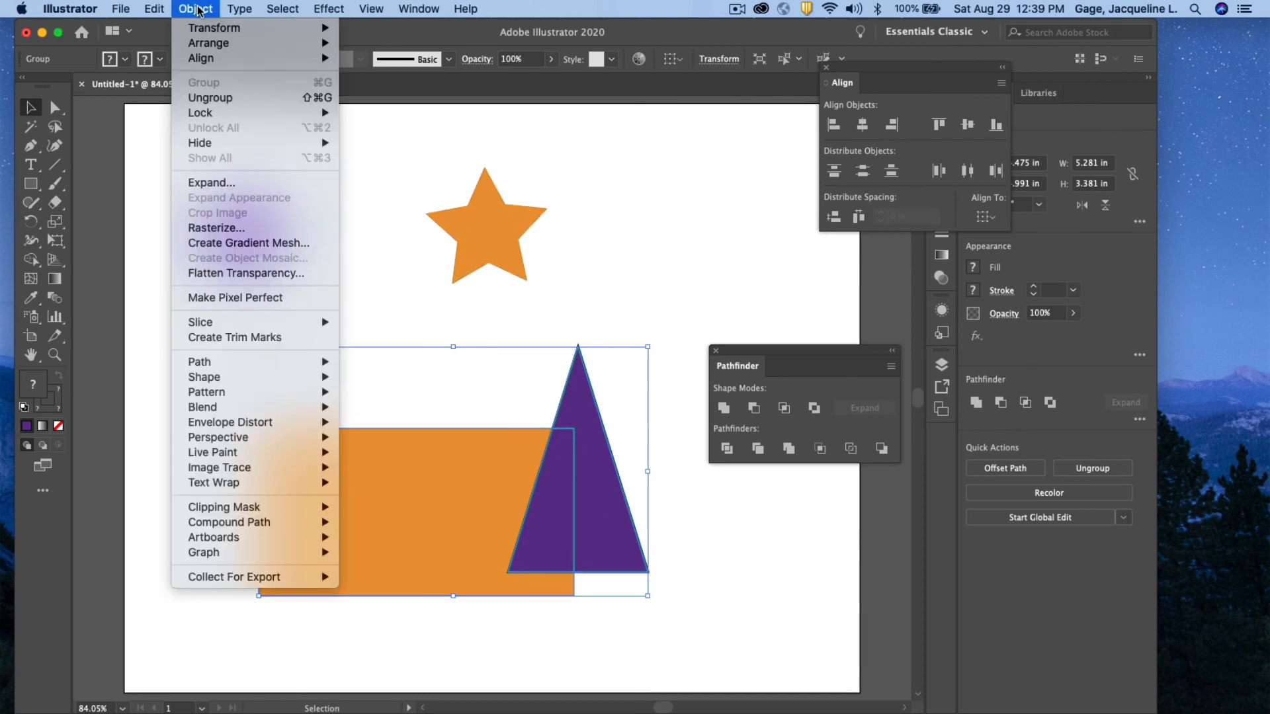
pyautogui.click(218, 99)
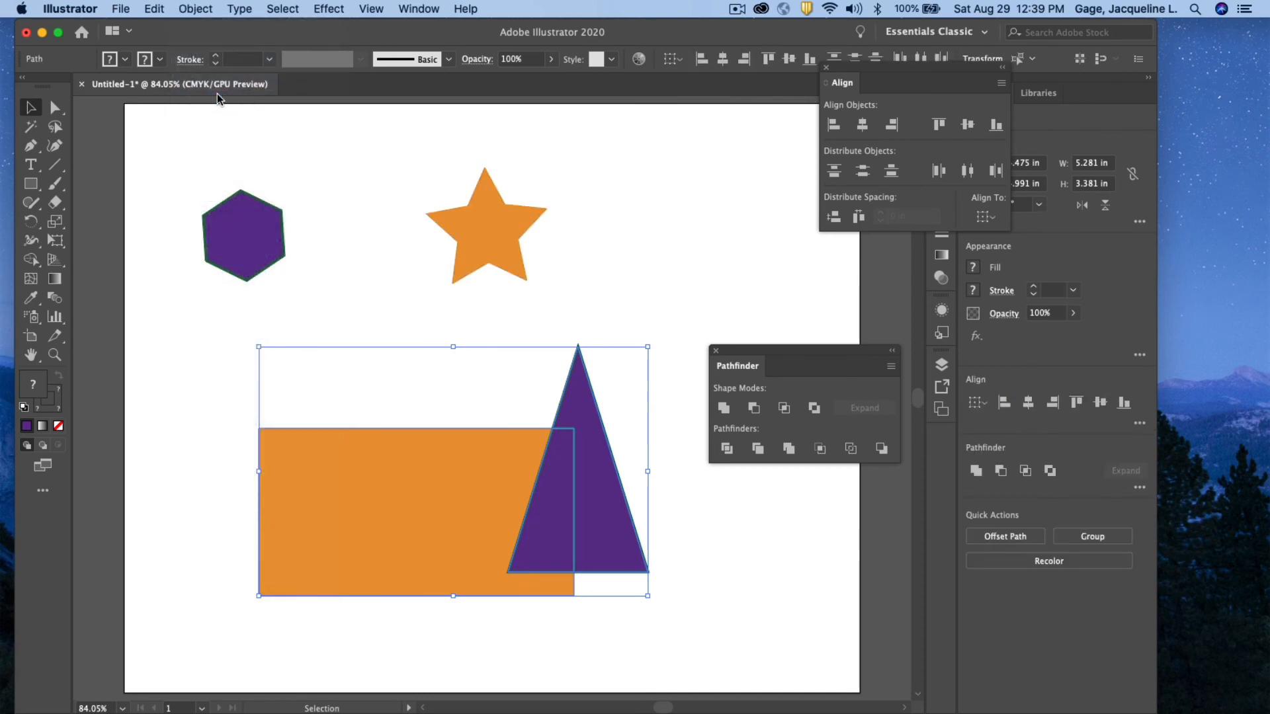
pyautogui.click(364, 318)
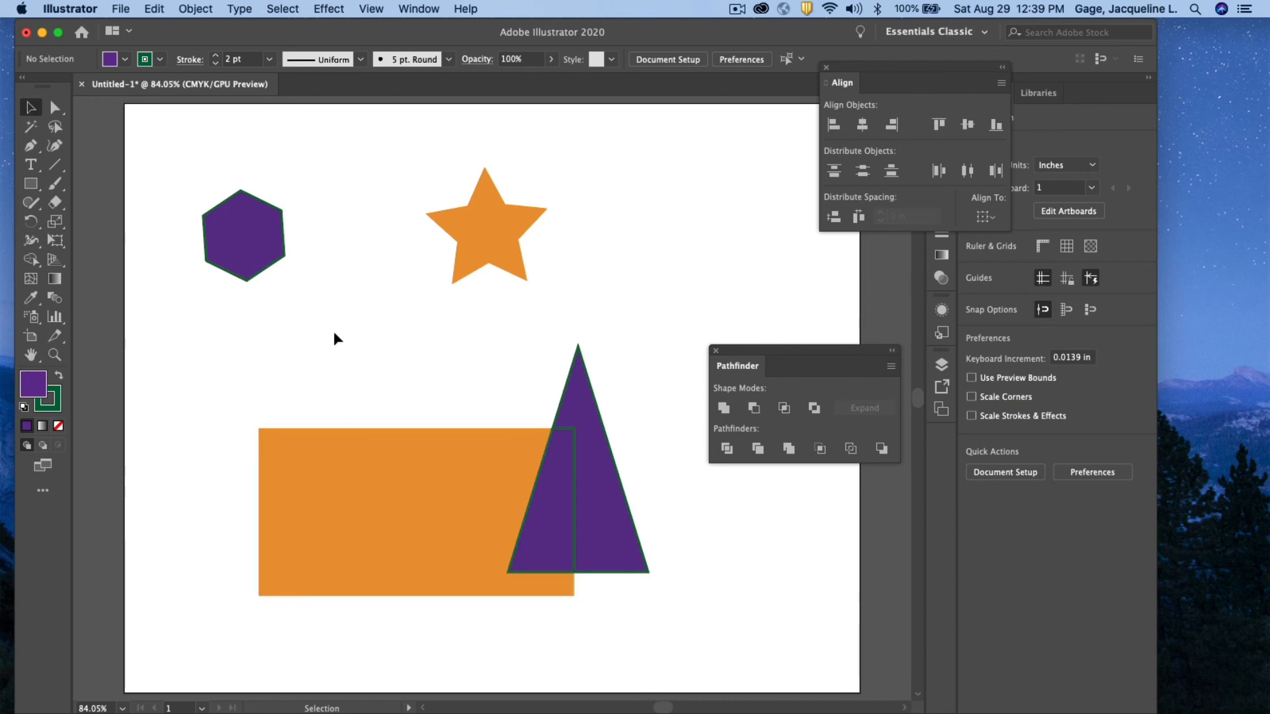
# Step: Pull apart the orange piece, the purple overlap piece and the remaining triangle piece
pyautogui.moveTo(366, 454); pyautogui.dragTo(306, 419)
pyautogui.moveTo(535, 547); pyautogui.dragTo(527, 628)
pyautogui.moveTo(615, 554); pyautogui.dragTo(647, 507)
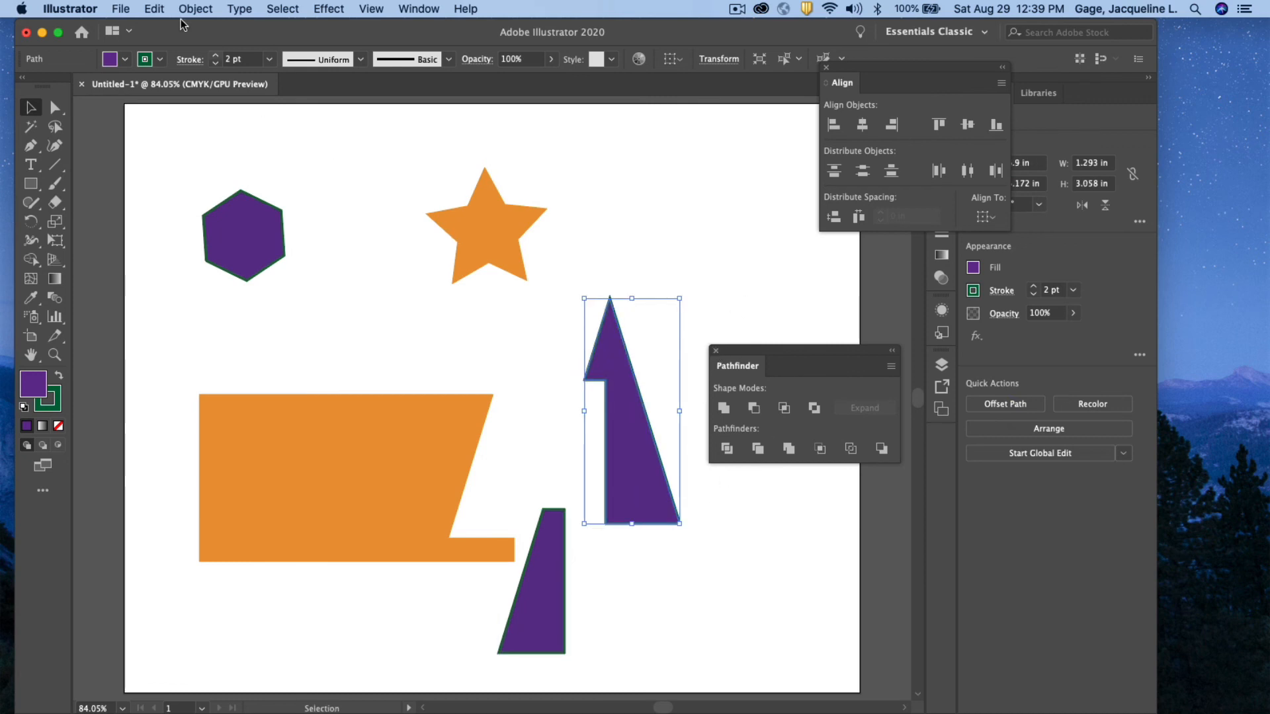
# Step: Undo the three moves that separated the divided pieces
pyautogui.click(200, 8)
pyautogui.moveTo(154, 9)
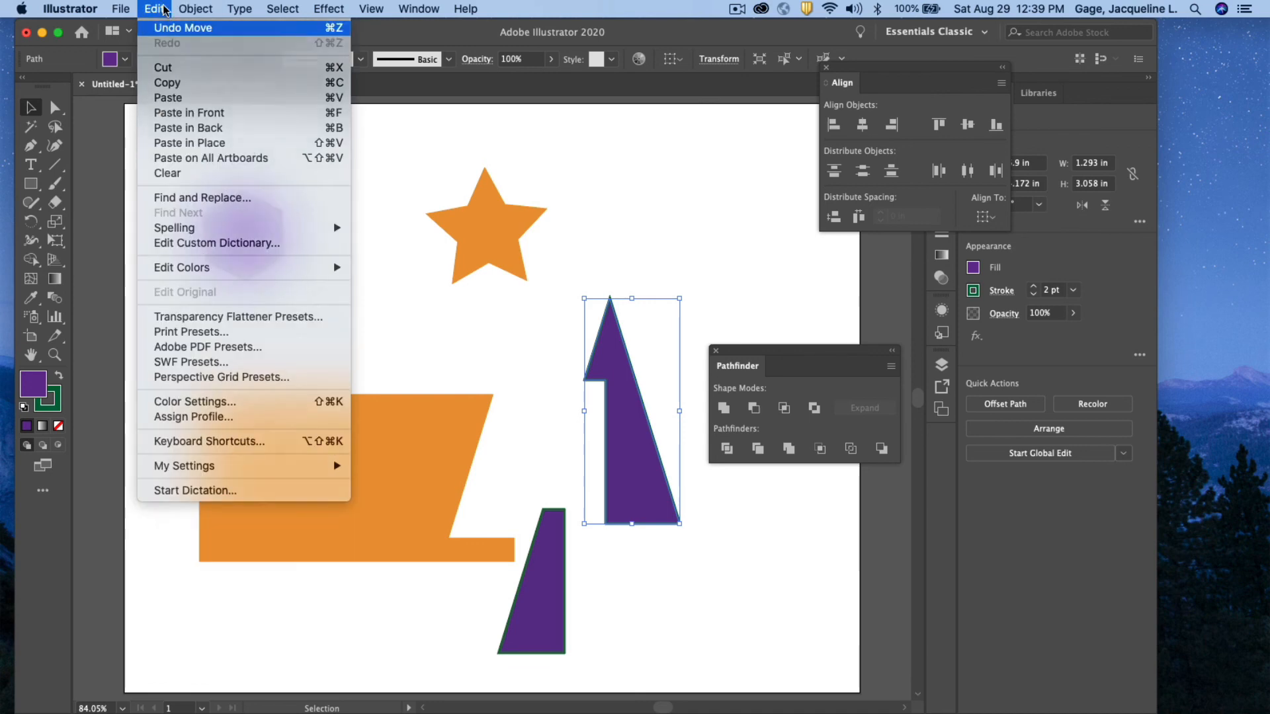
pyautogui.click(169, 28)
pyautogui.click(155, 9)
pyautogui.click(174, 31)
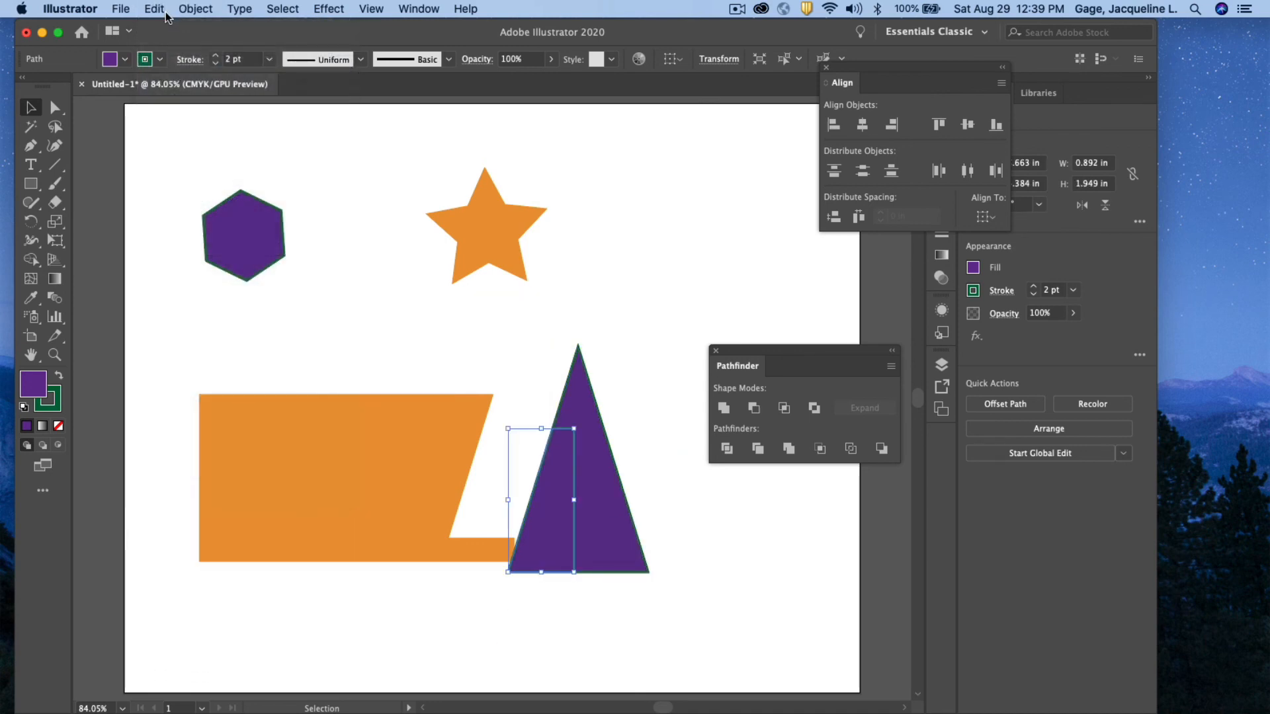
pyautogui.click(154, 9)
pyautogui.click(177, 29)
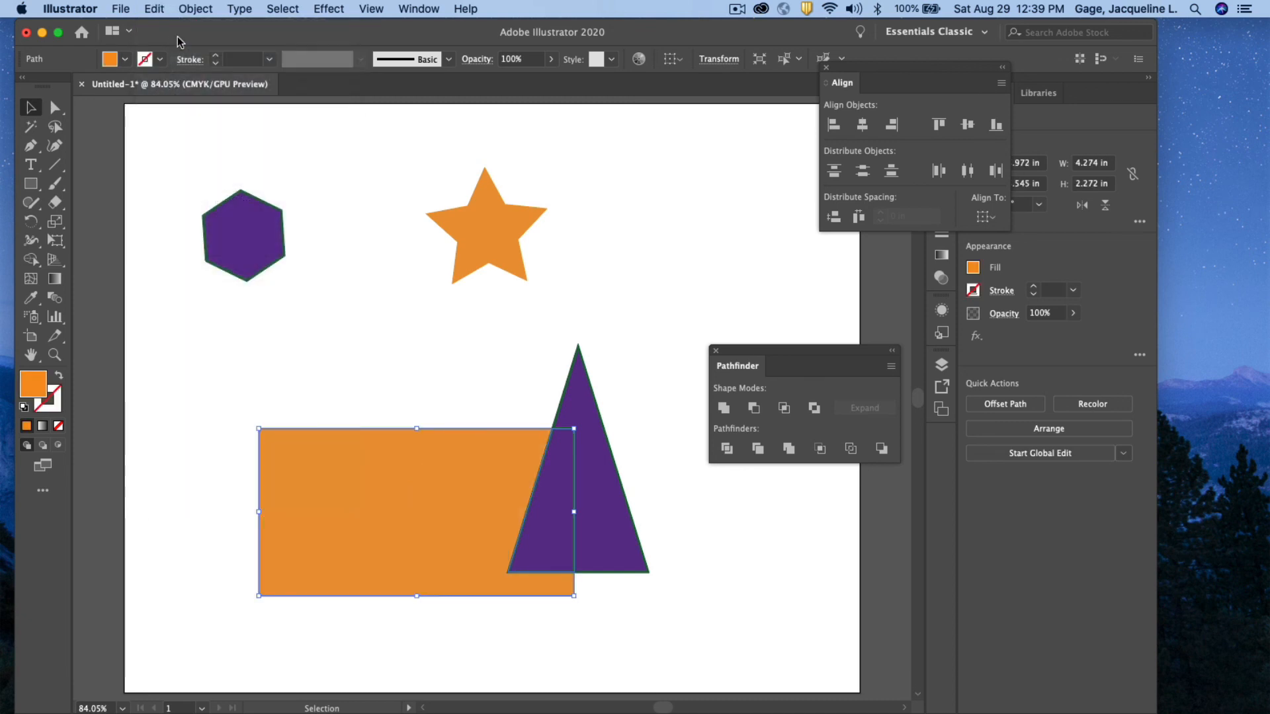
pyautogui.click(431, 341)
pyautogui.moveTo(488, 428); pyautogui.dragTo(618, 598)
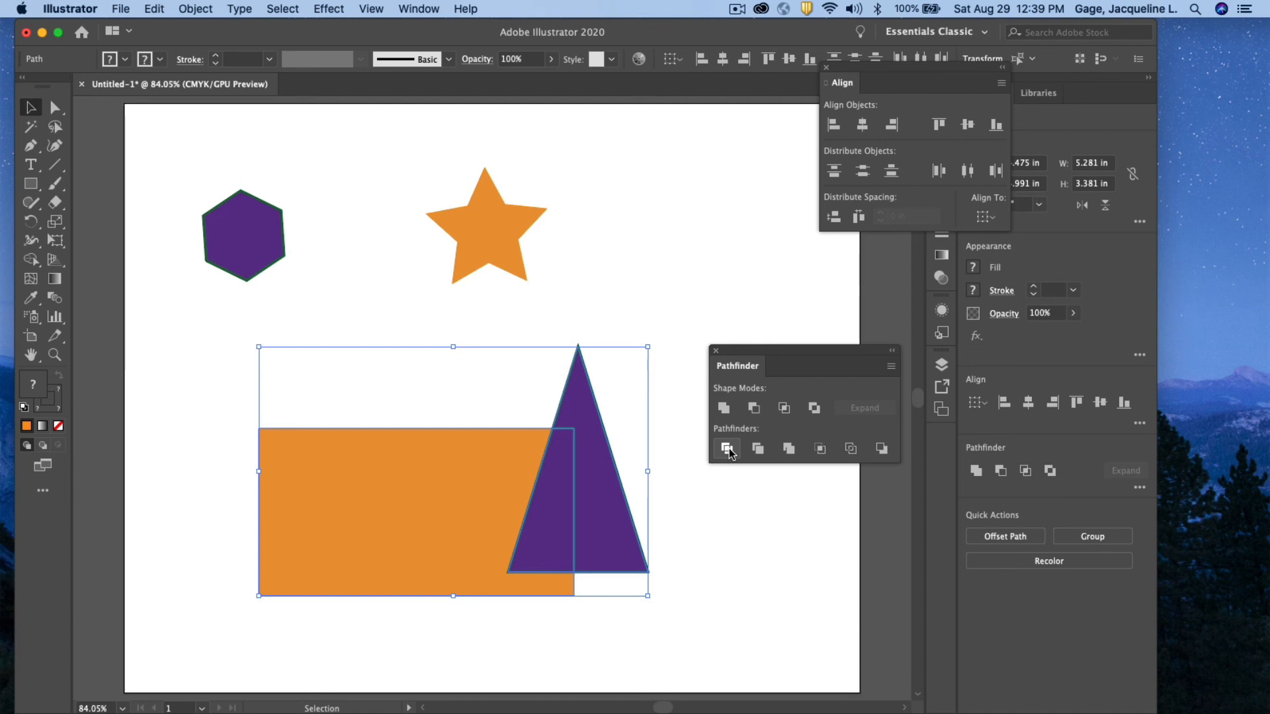
pyautogui.click(188, 8)
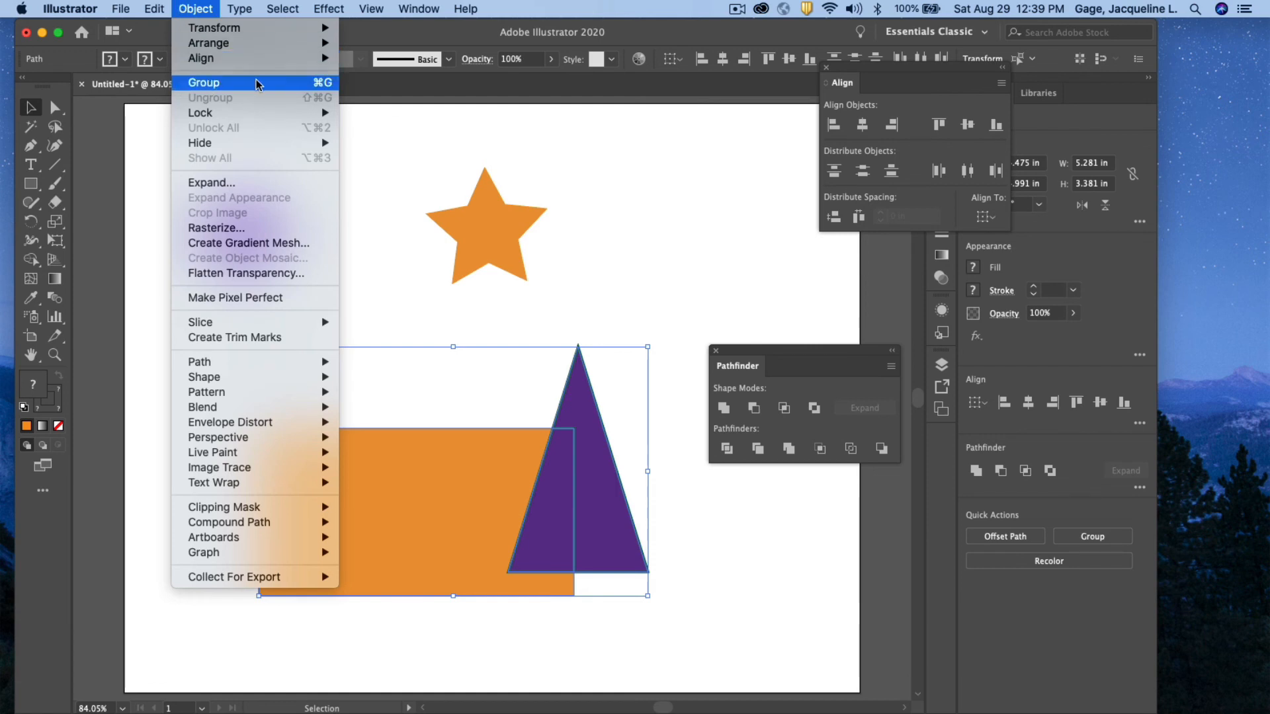
pyautogui.click(378, 168)
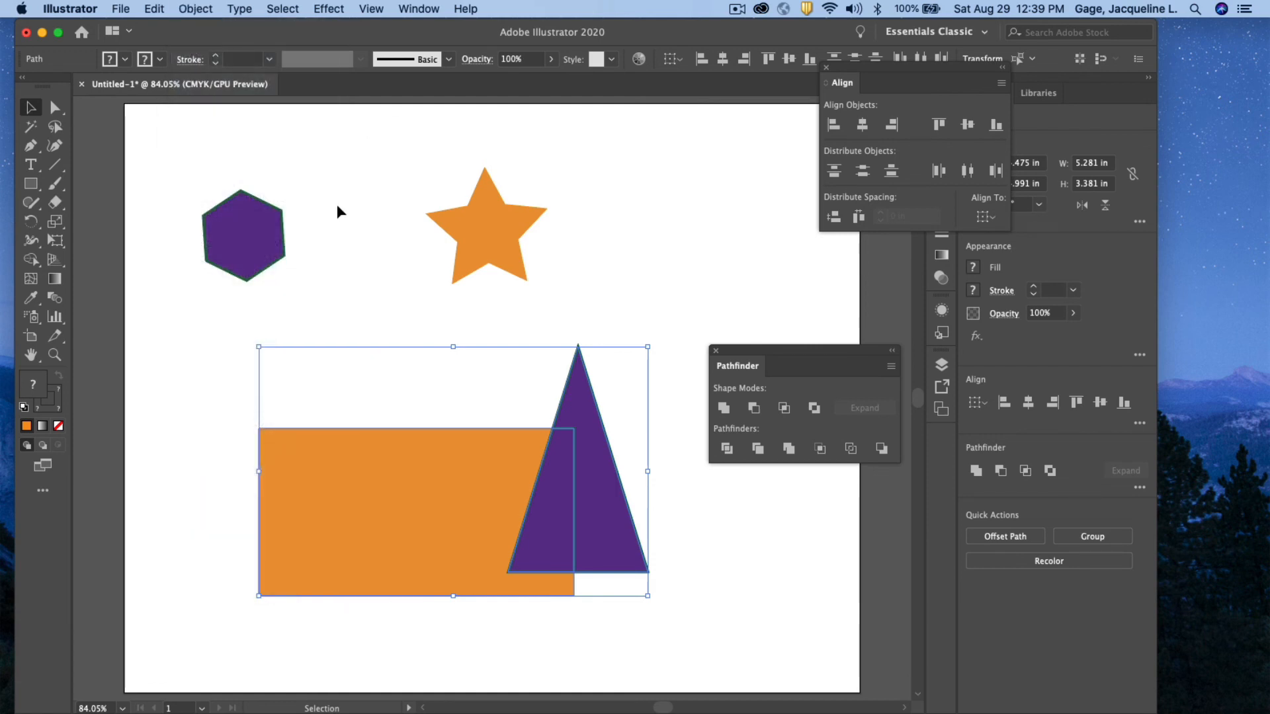
pyautogui.click(333, 209)
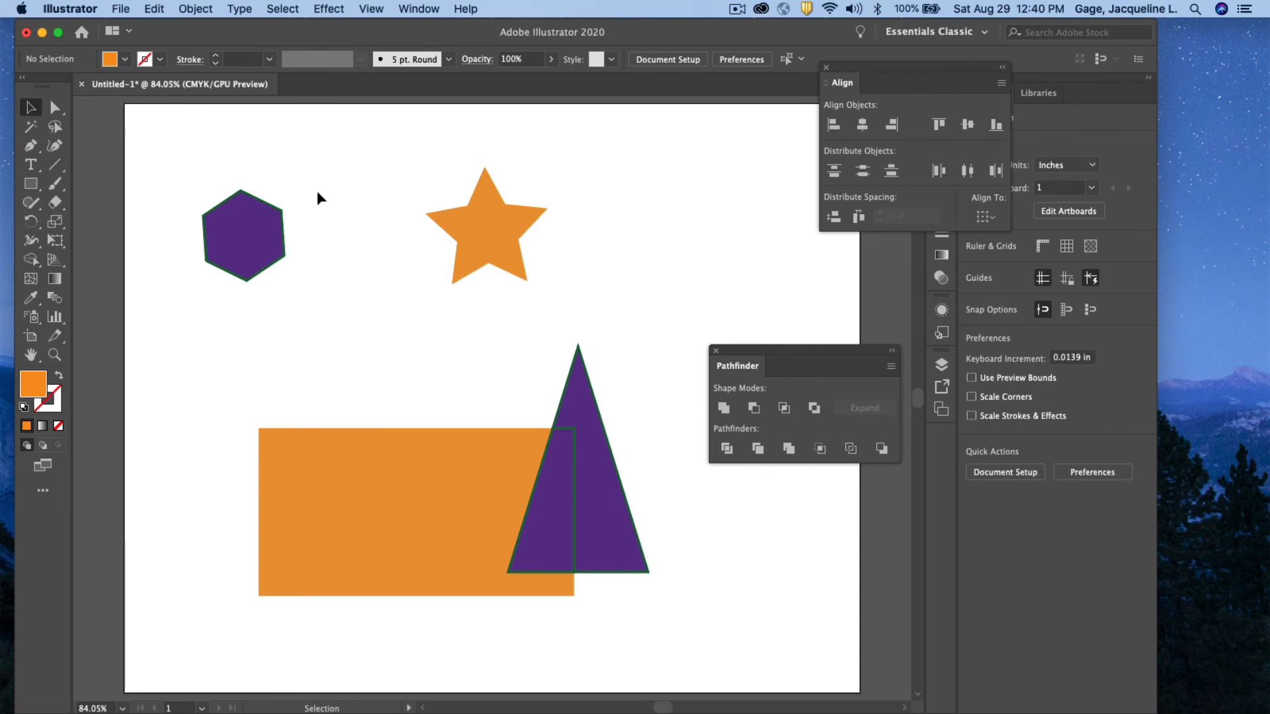
# Step: Save the document to the Desktop as simple-shapes-demo.ai in Adobe Illustrator format
pyautogui.click(121, 10)
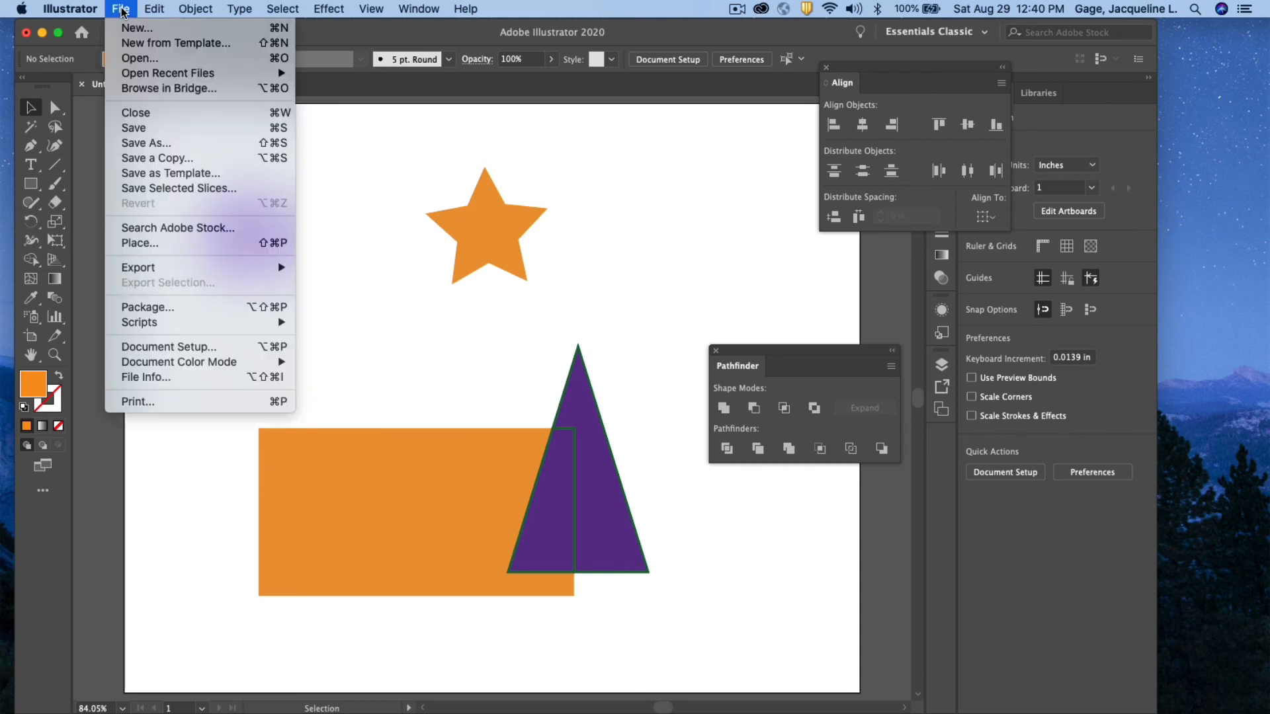
pyautogui.click(144, 128)
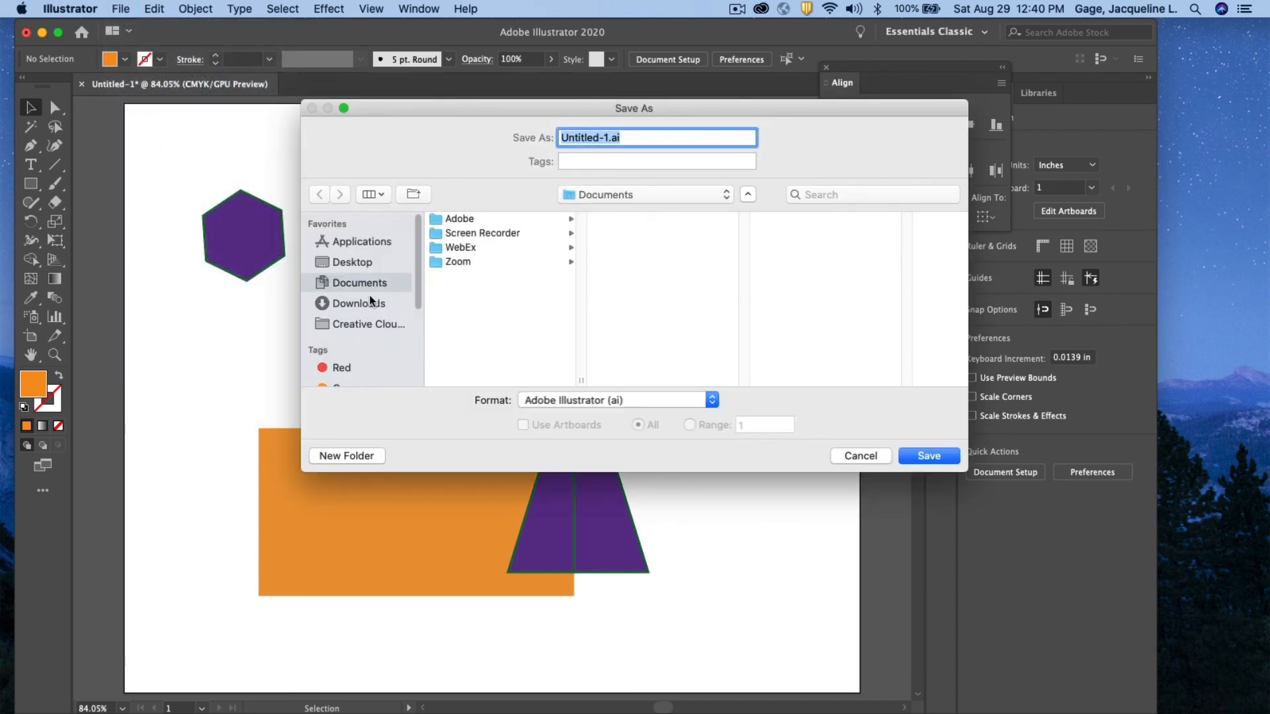
pyautogui.click(336, 261)
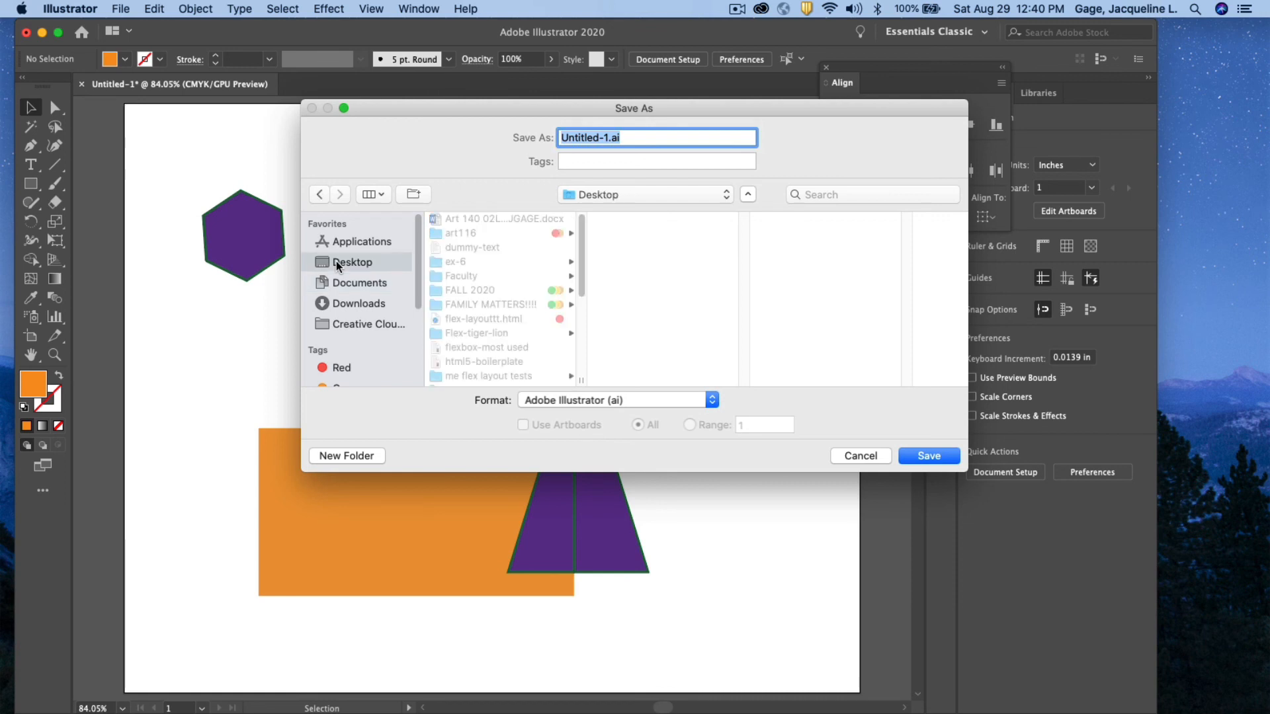
pyautogui.click(608, 138)
pyautogui.moveTo(607, 138); pyautogui.dragTo(510, 134)
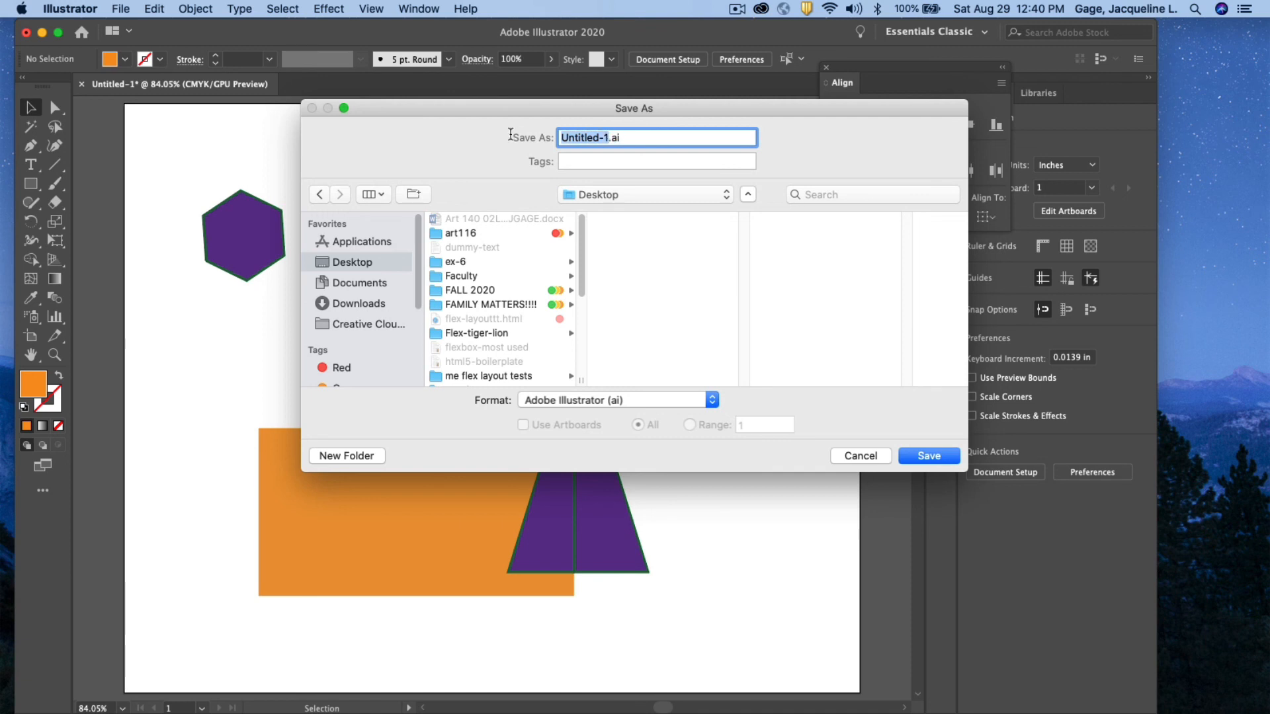
pyautogui.write('simple-shapes-demo')
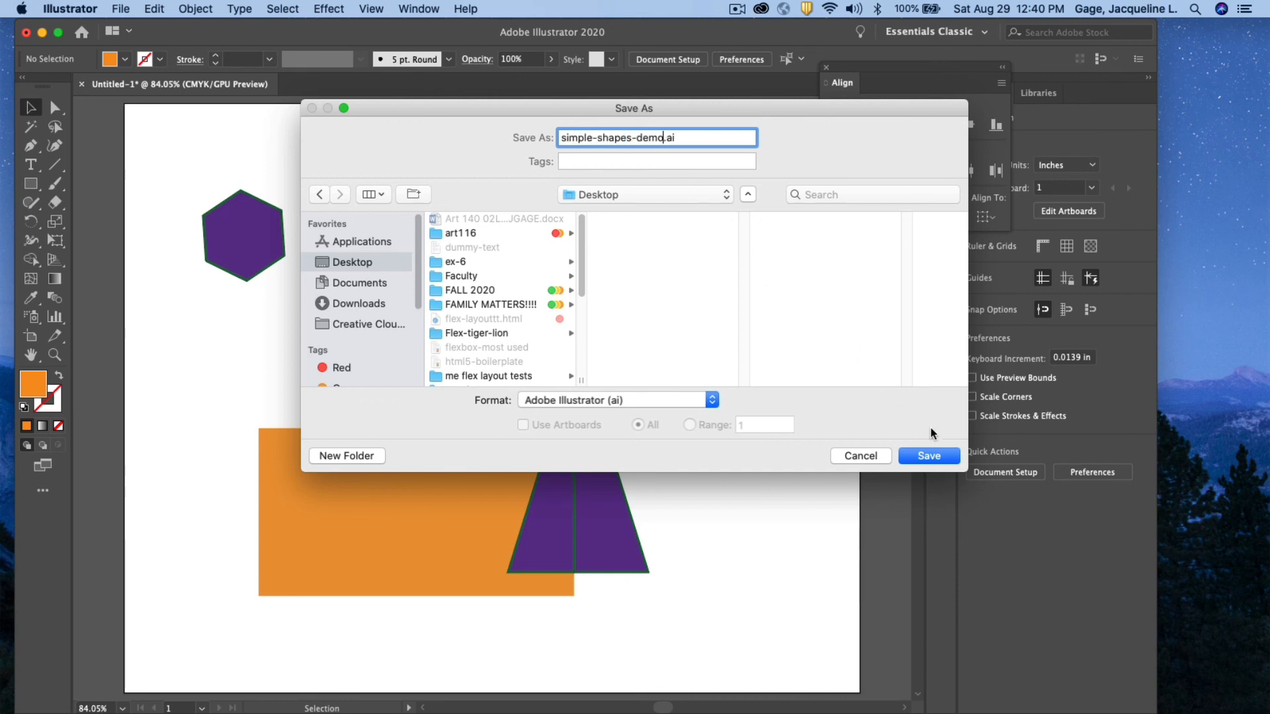
pyautogui.click(928, 455)
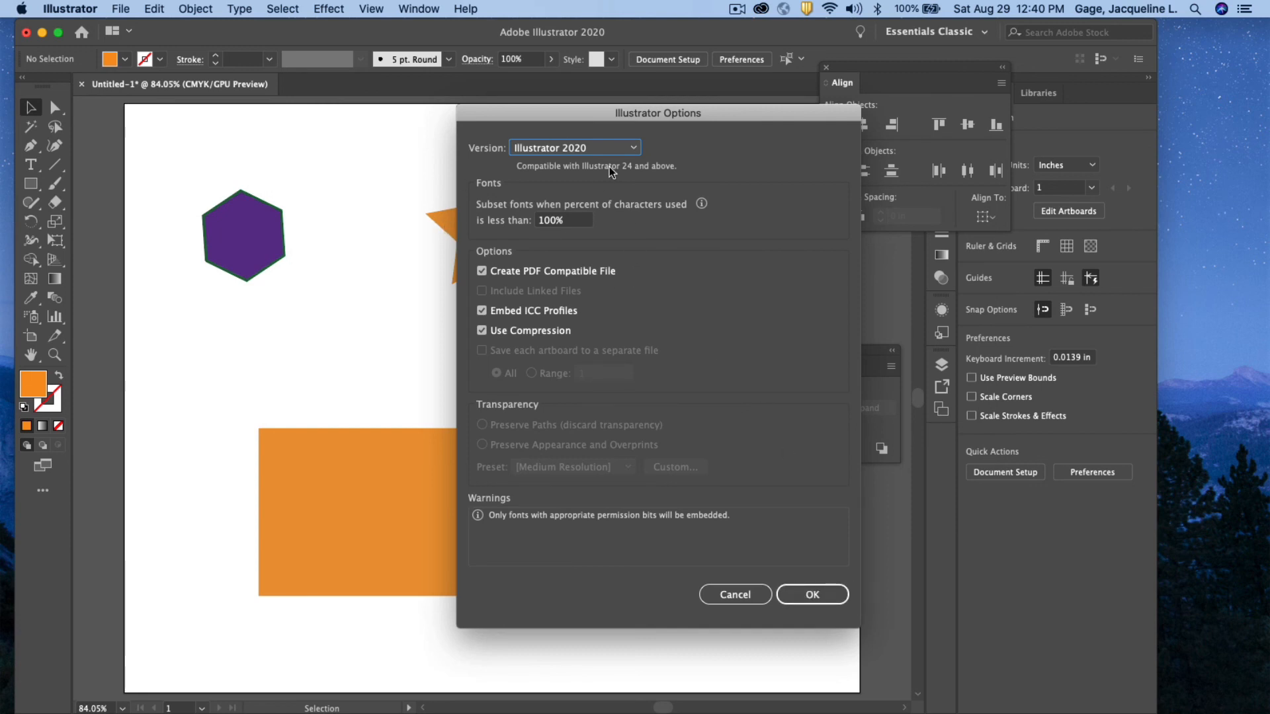
# Step: Keep Illustrator 2020 as the file version in the Illustrator Options and complete the save
pyautogui.moveTo(555, 112); pyautogui.dragTo(434, 120)
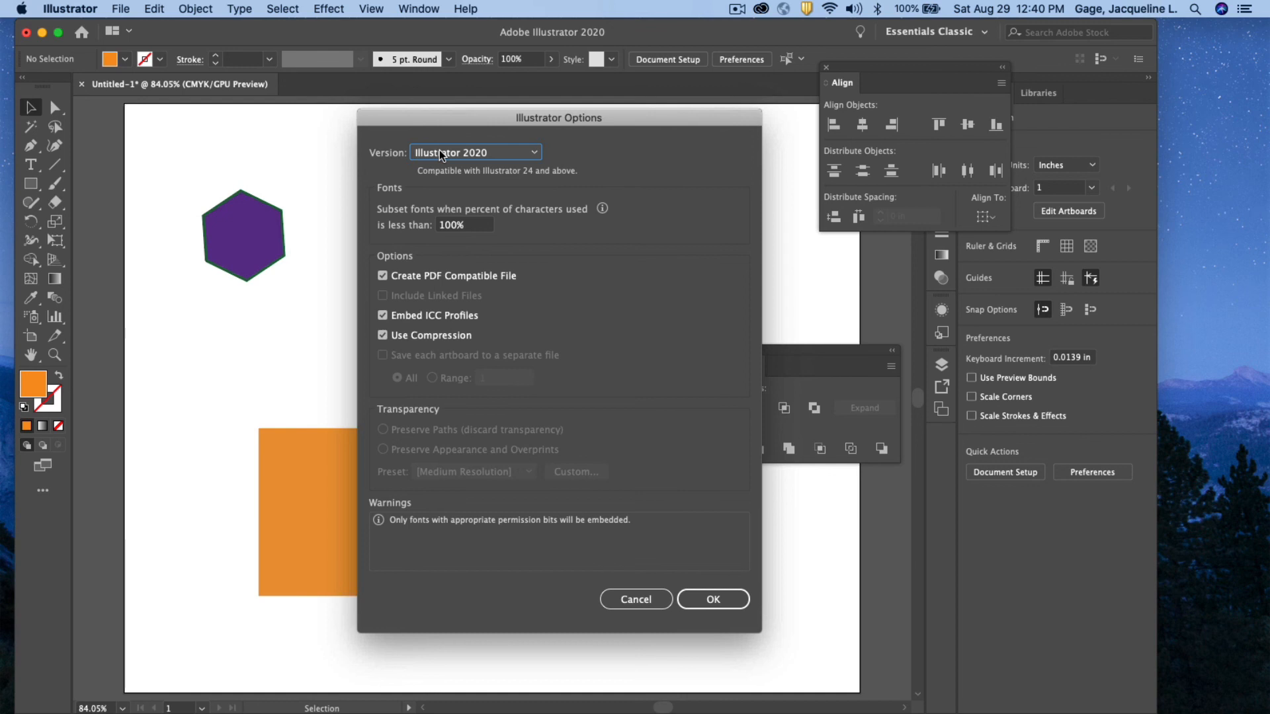
pyautogui.click(535, 154)
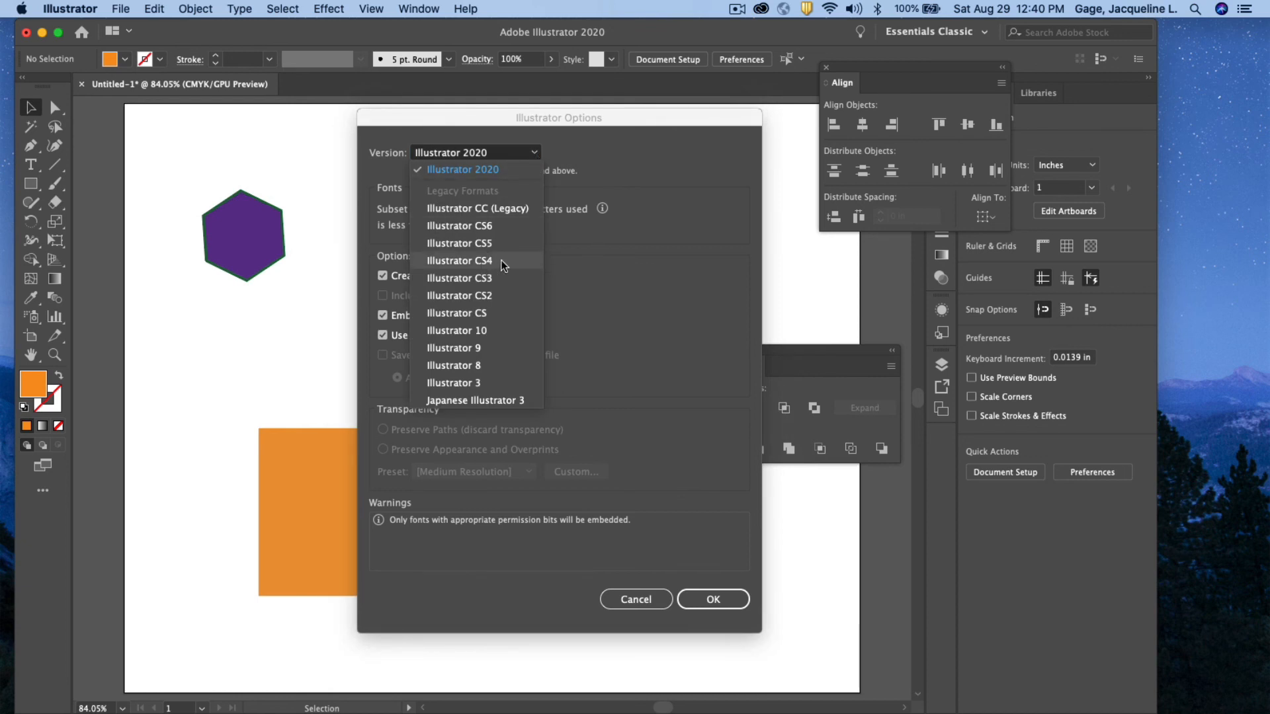
pyautogui.click(515, 171)
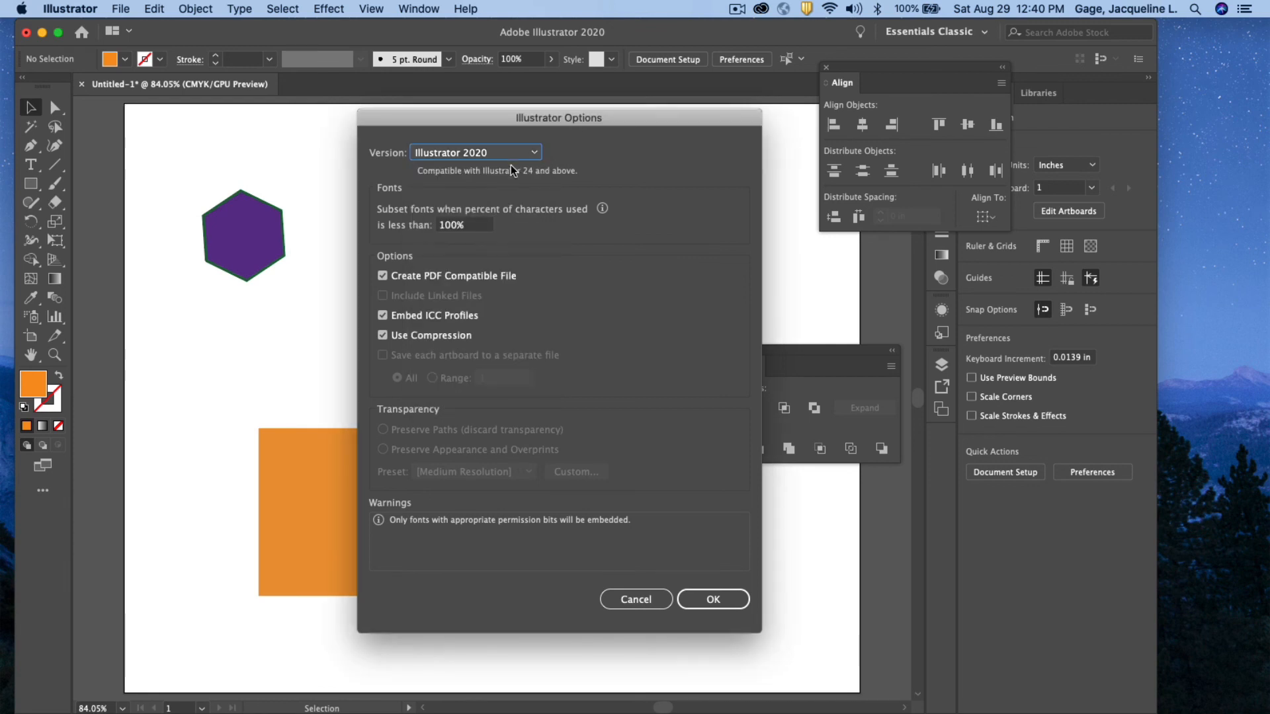
pyautogui.click(712, 601)
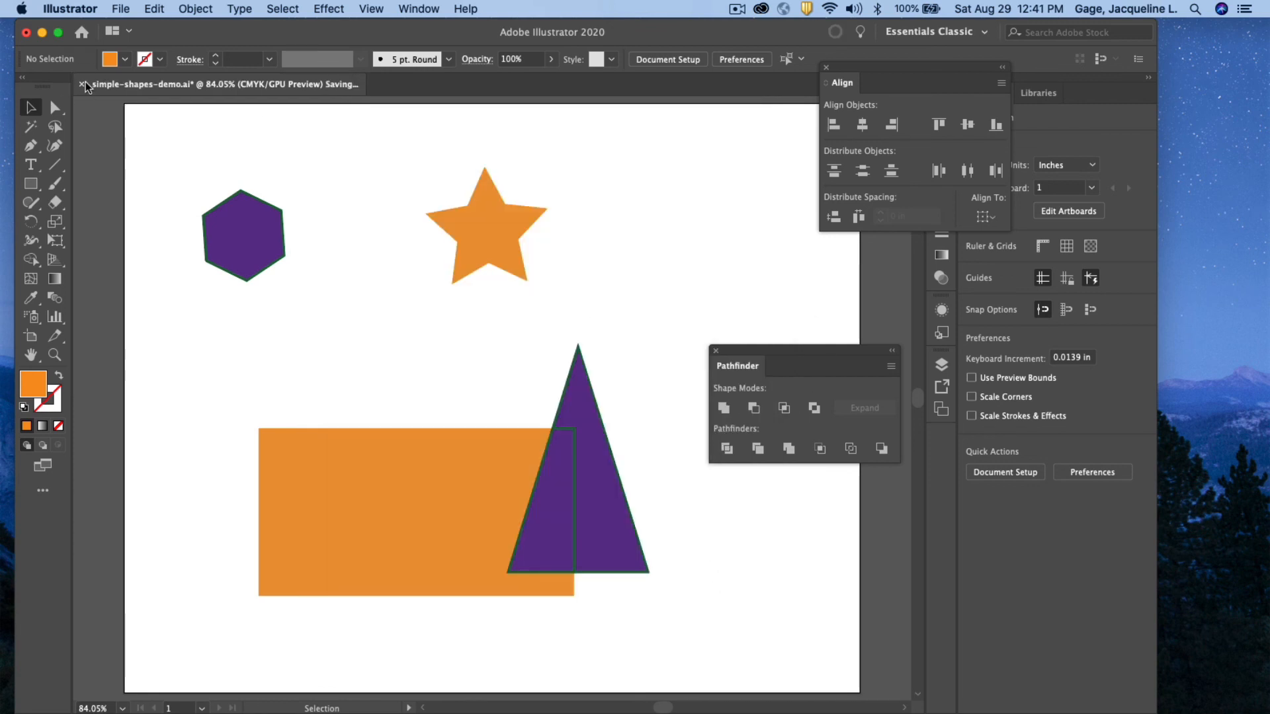
# Step: Close the saved document and reopen simple-shapes-demo.ai from the Desktop
pyautogui.click(82, 84)
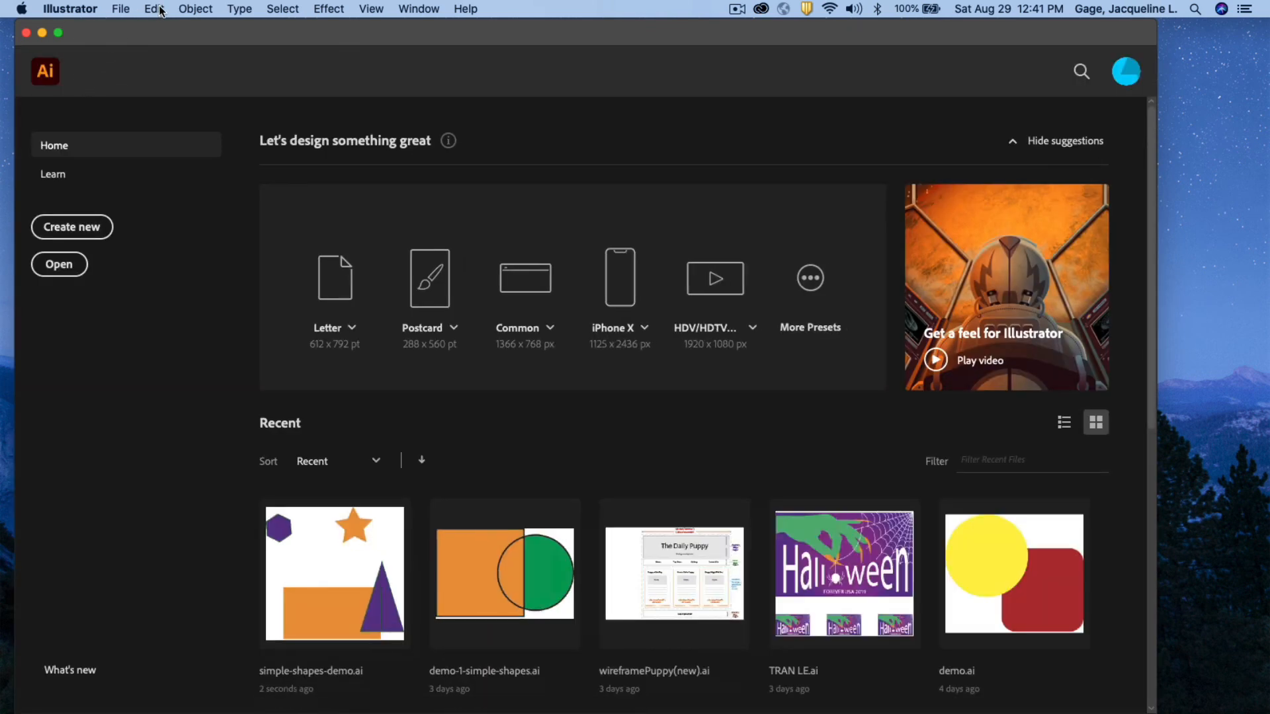
pyautogui.click(63, 271)
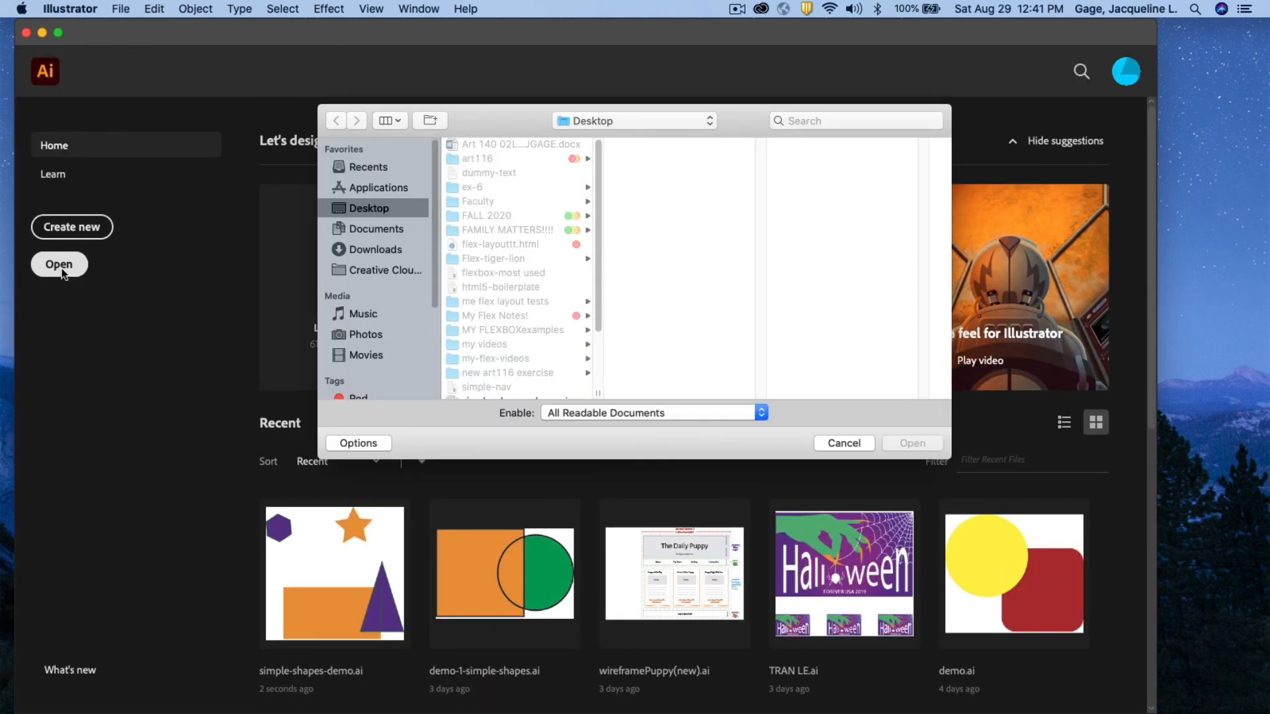
pyautogui.scroll(-3, 486, 263)
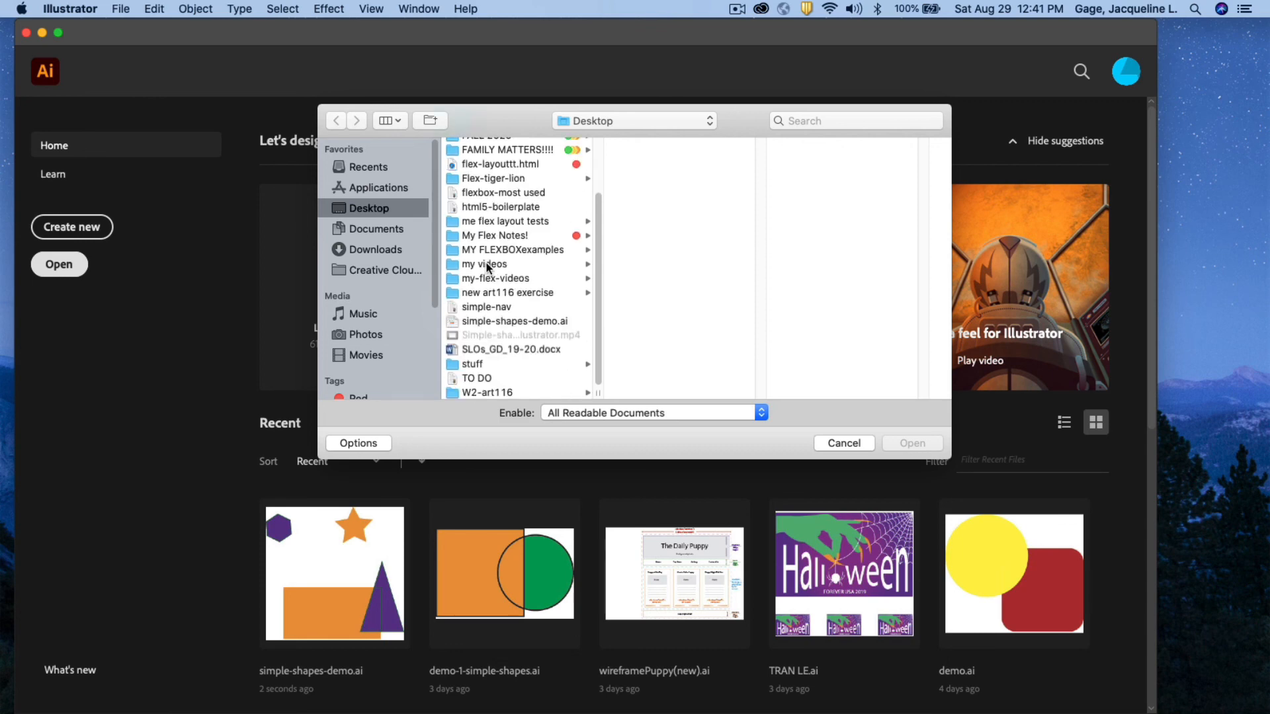
pyautogui.click(500, 320)
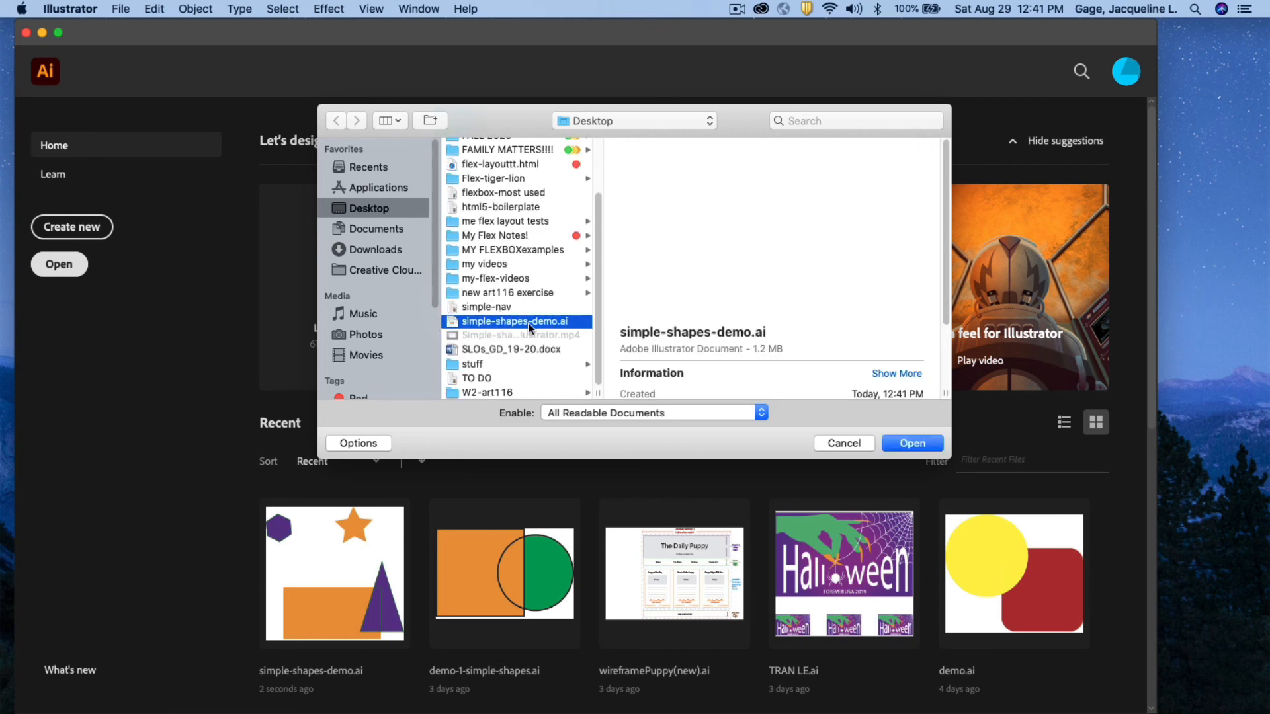
pyautogui.click(919, 439)
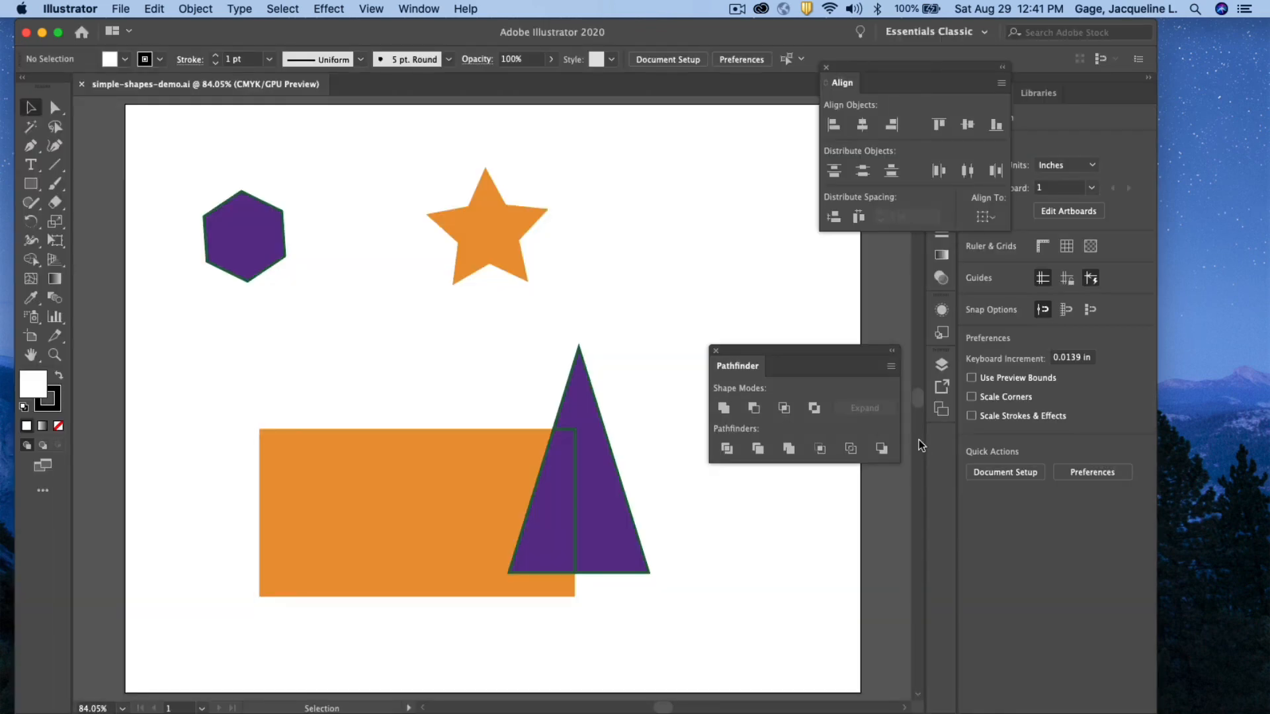